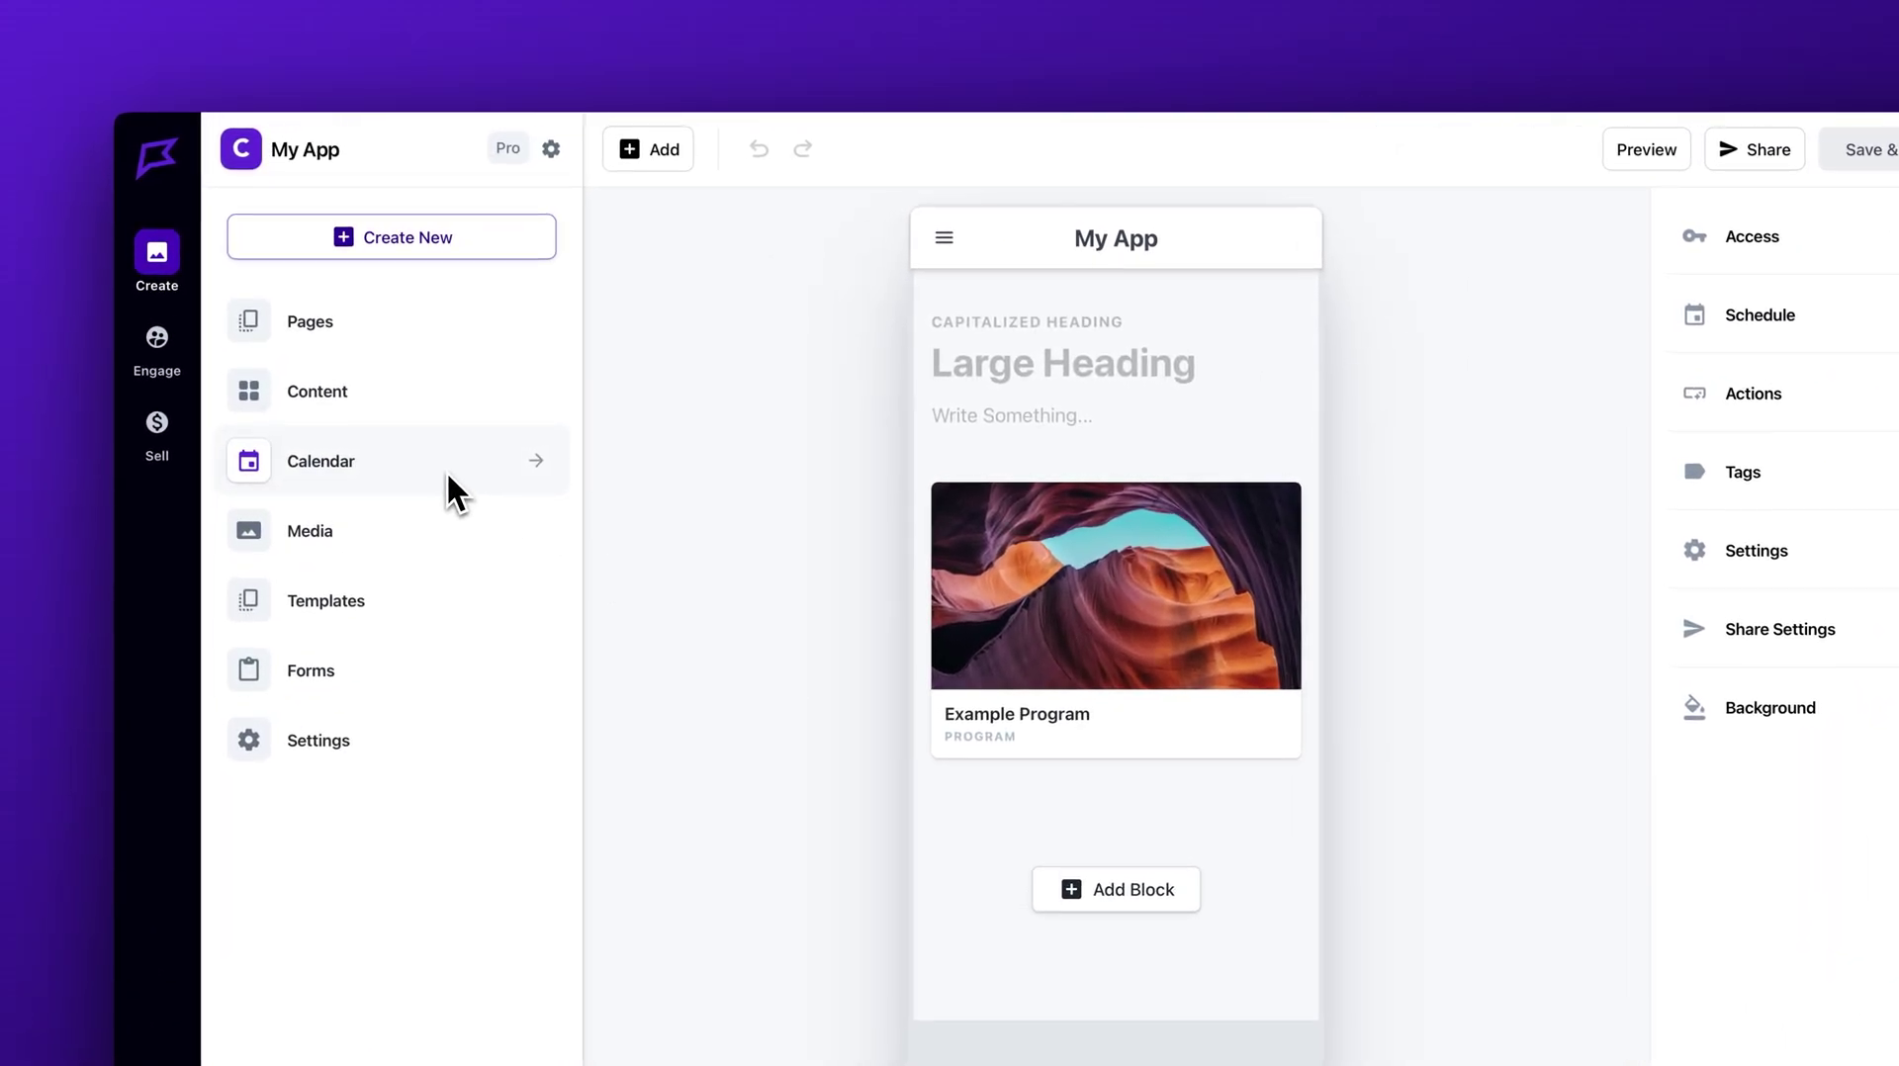
- Open the app's global calendar
click(447, 472)
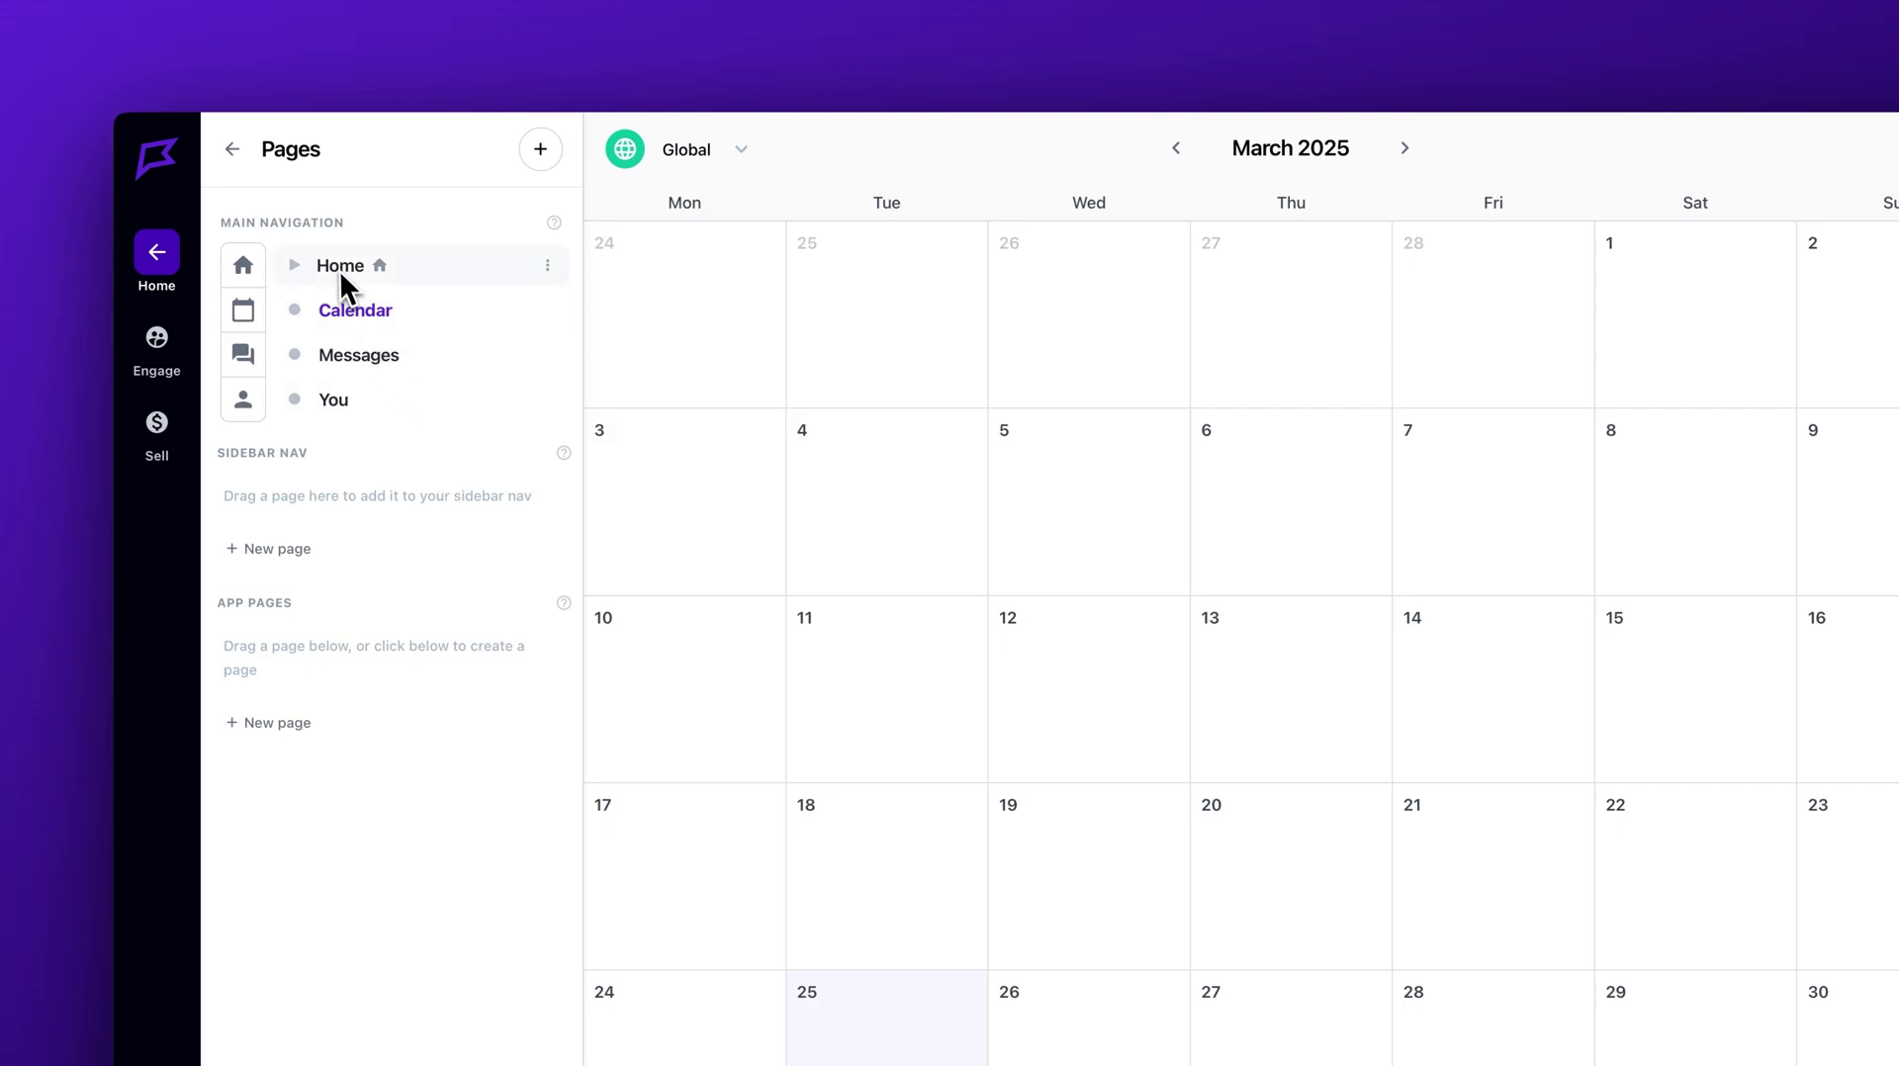
click(339, 265)
click(447, 327)
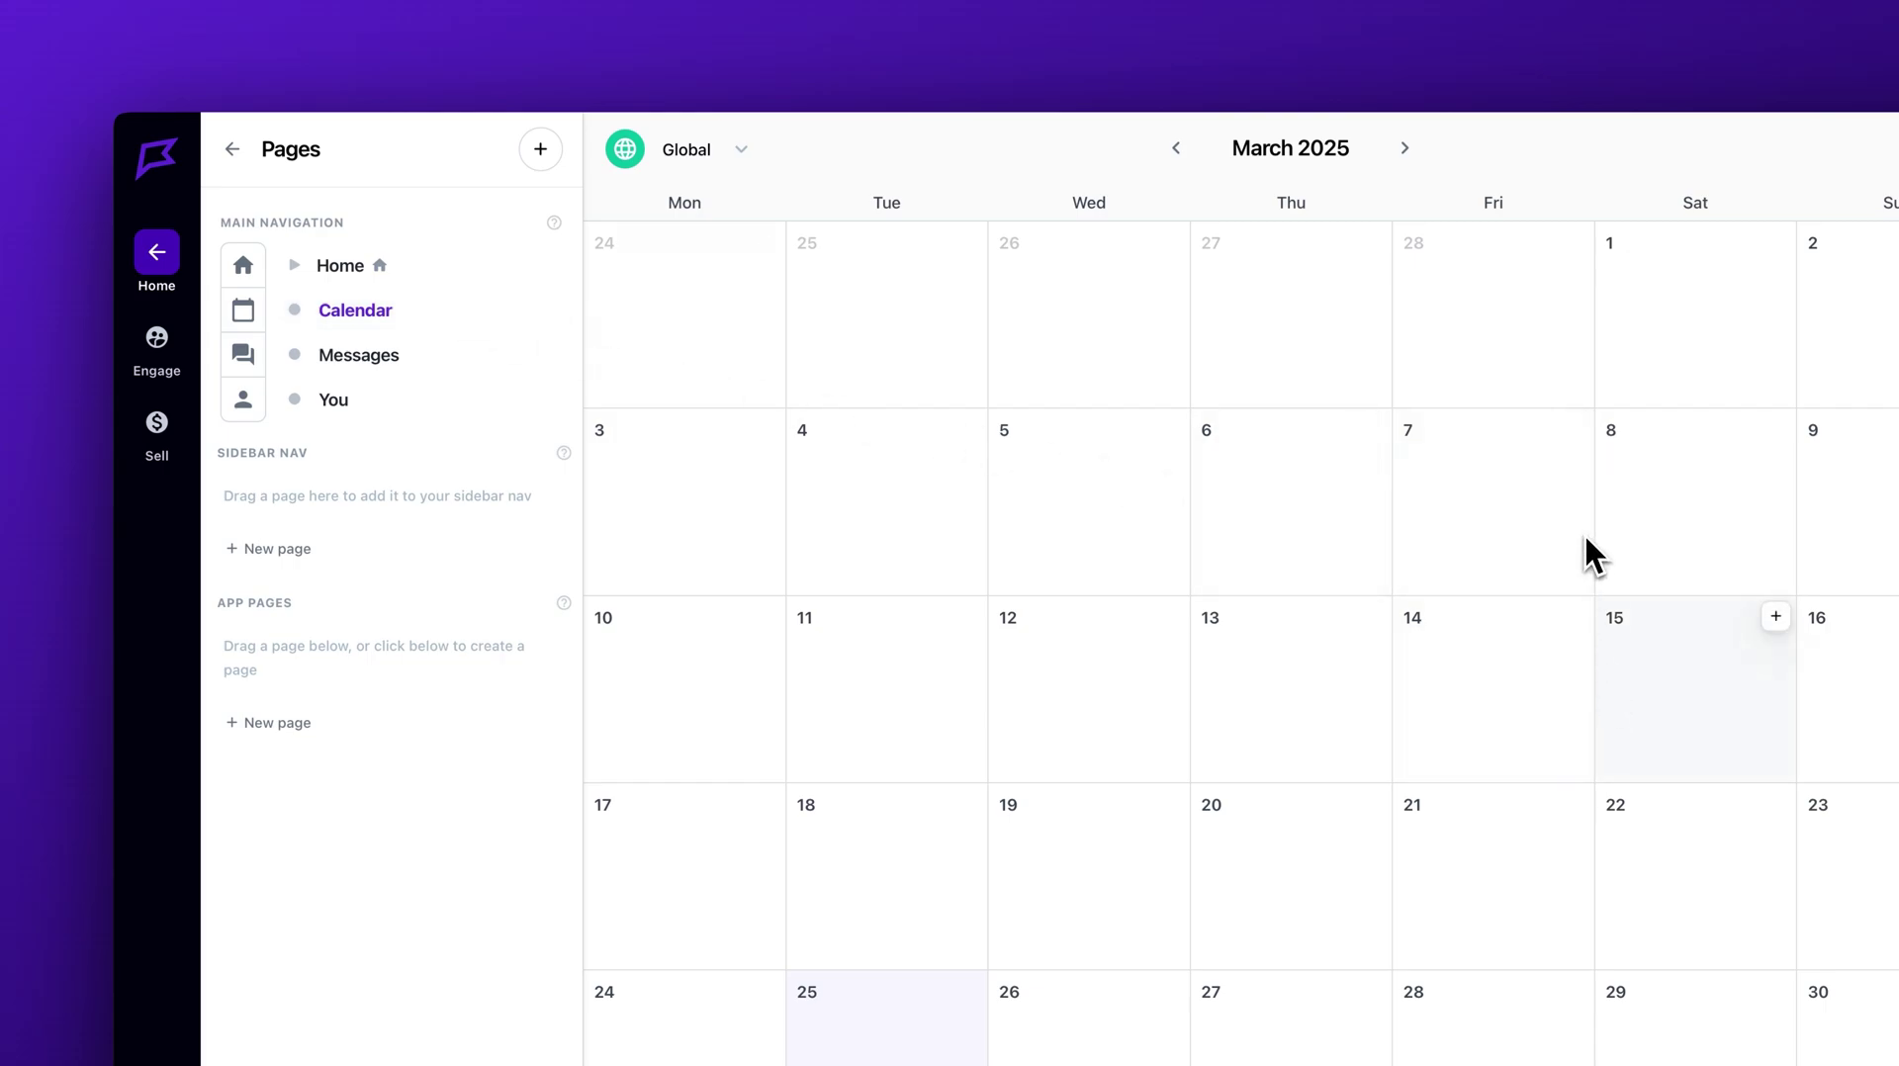
- Add the existing Live Class to March 26 on the global calendar
scroll(1266, 692, down, 2)
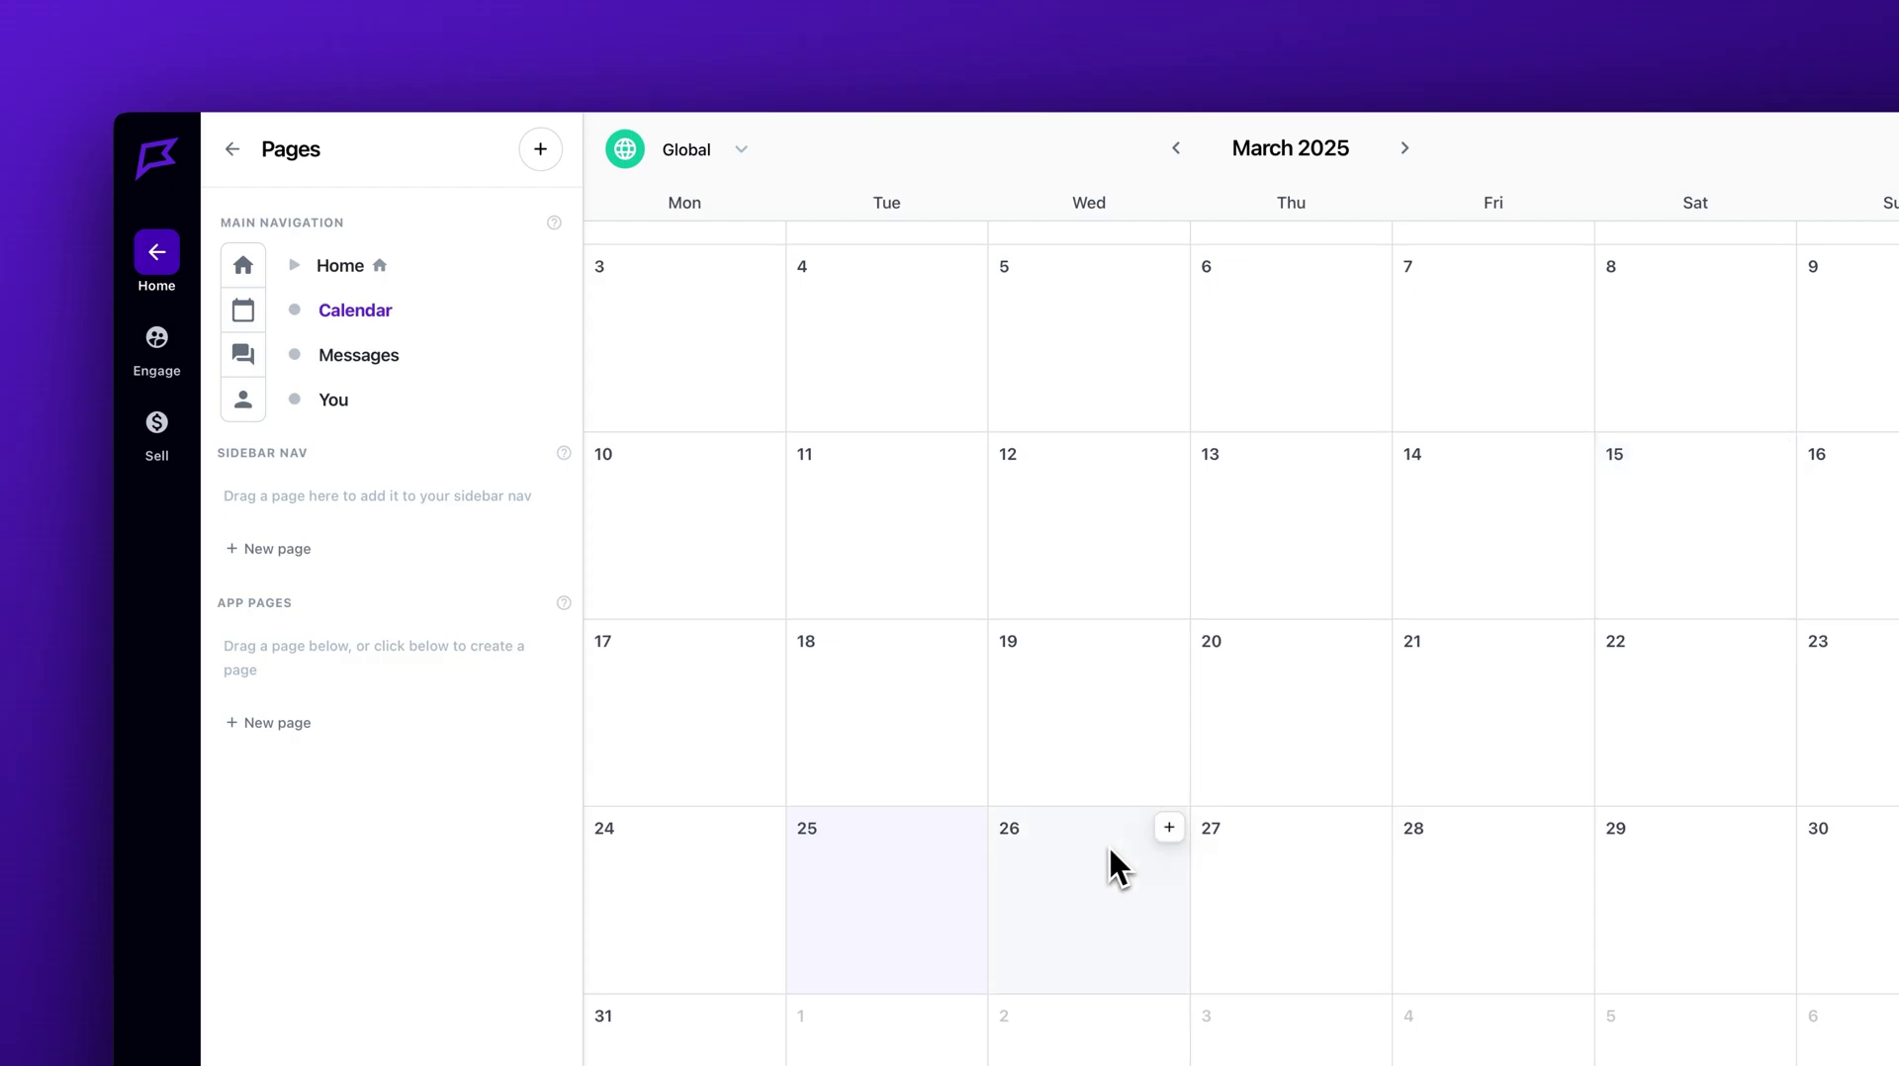
click(1088, 895)
click(1060, 718)
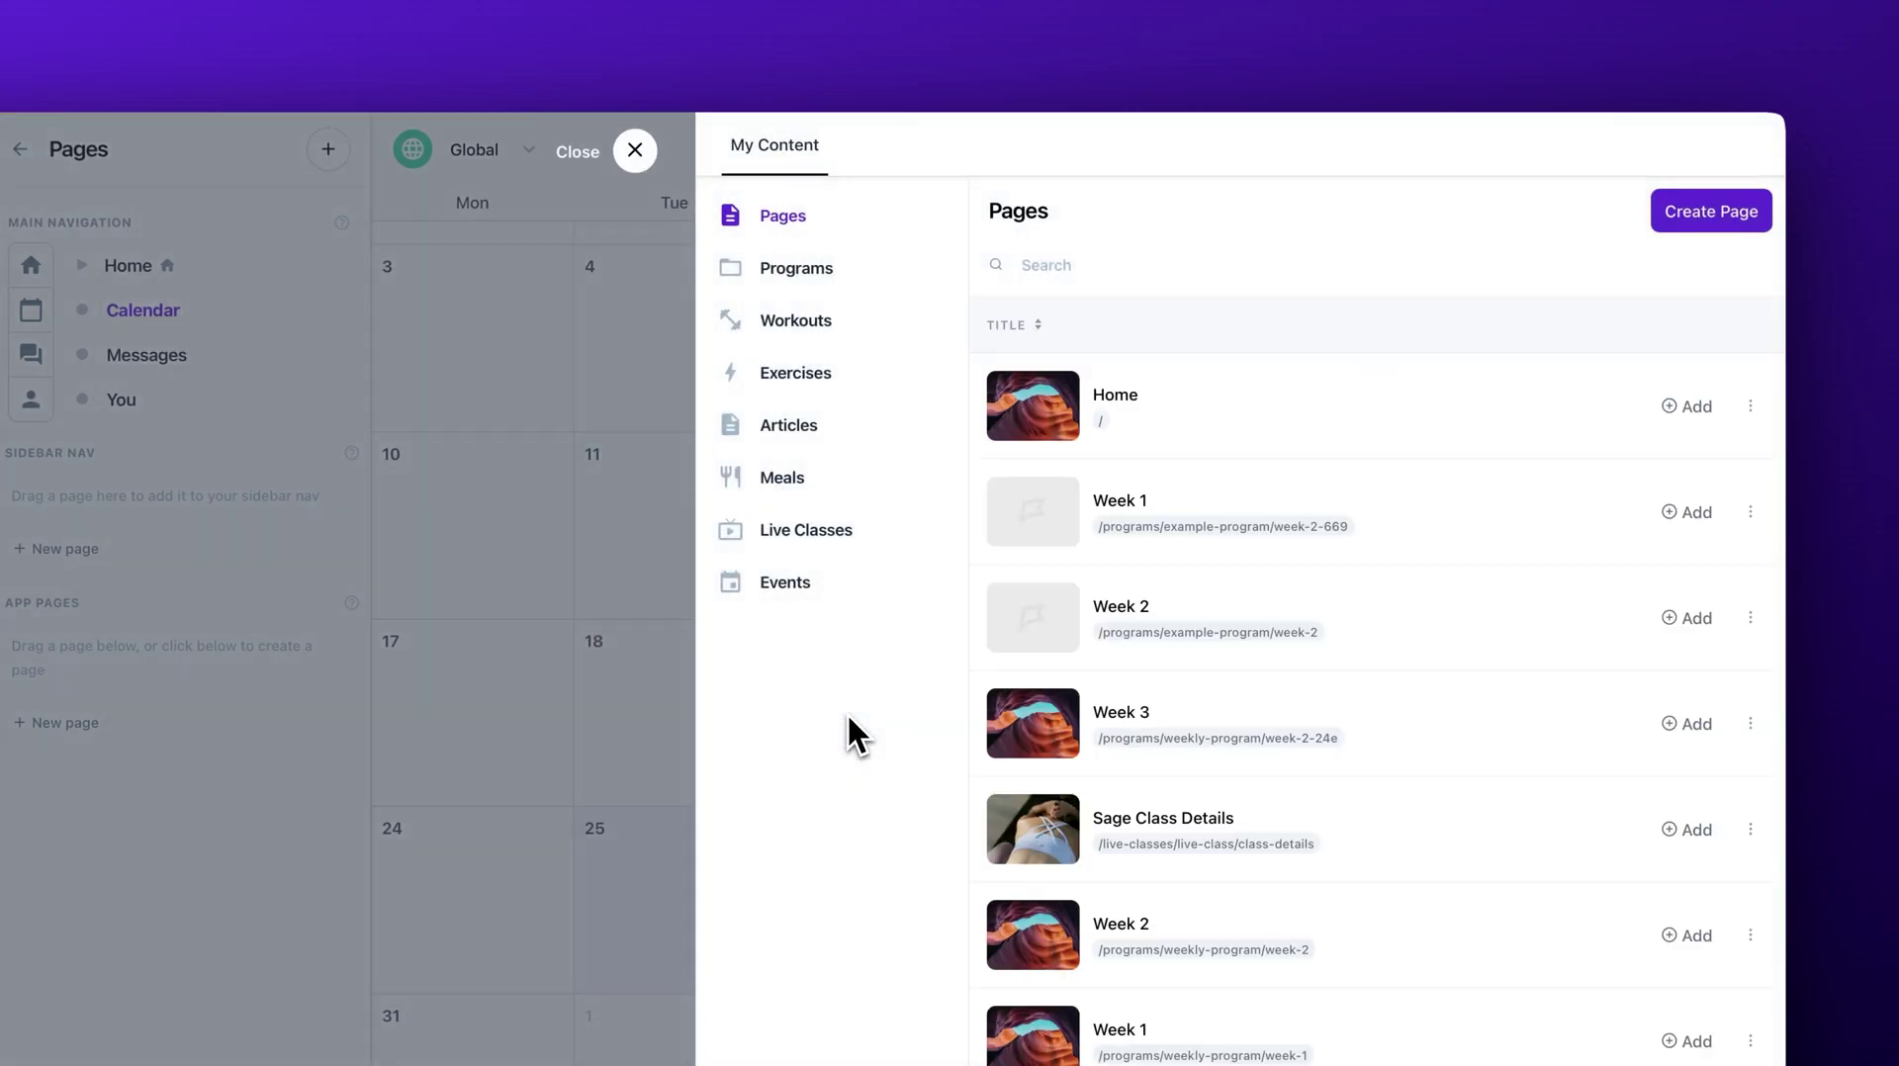
click(849, 532)
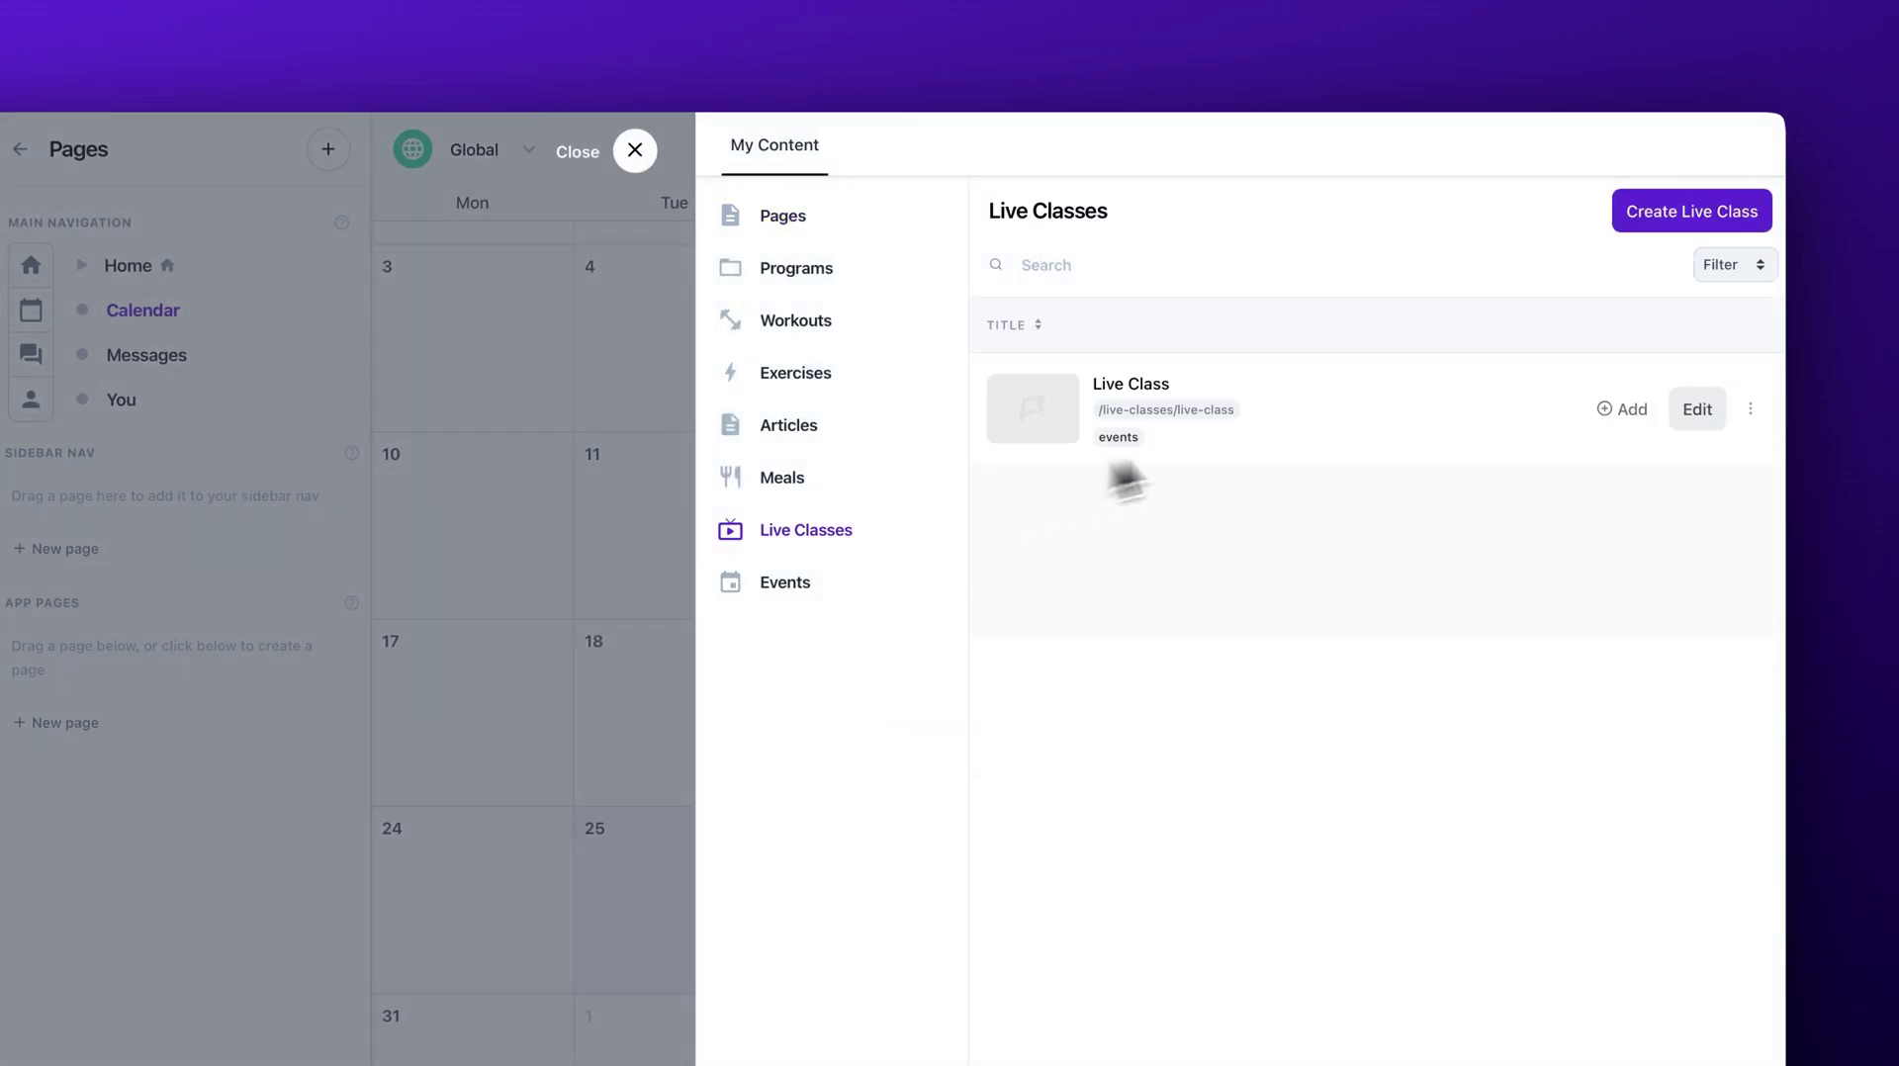
click(1336, 423)
- Add the existing Example Workout to March 26 as well and return to the calendar
click(853, 334)
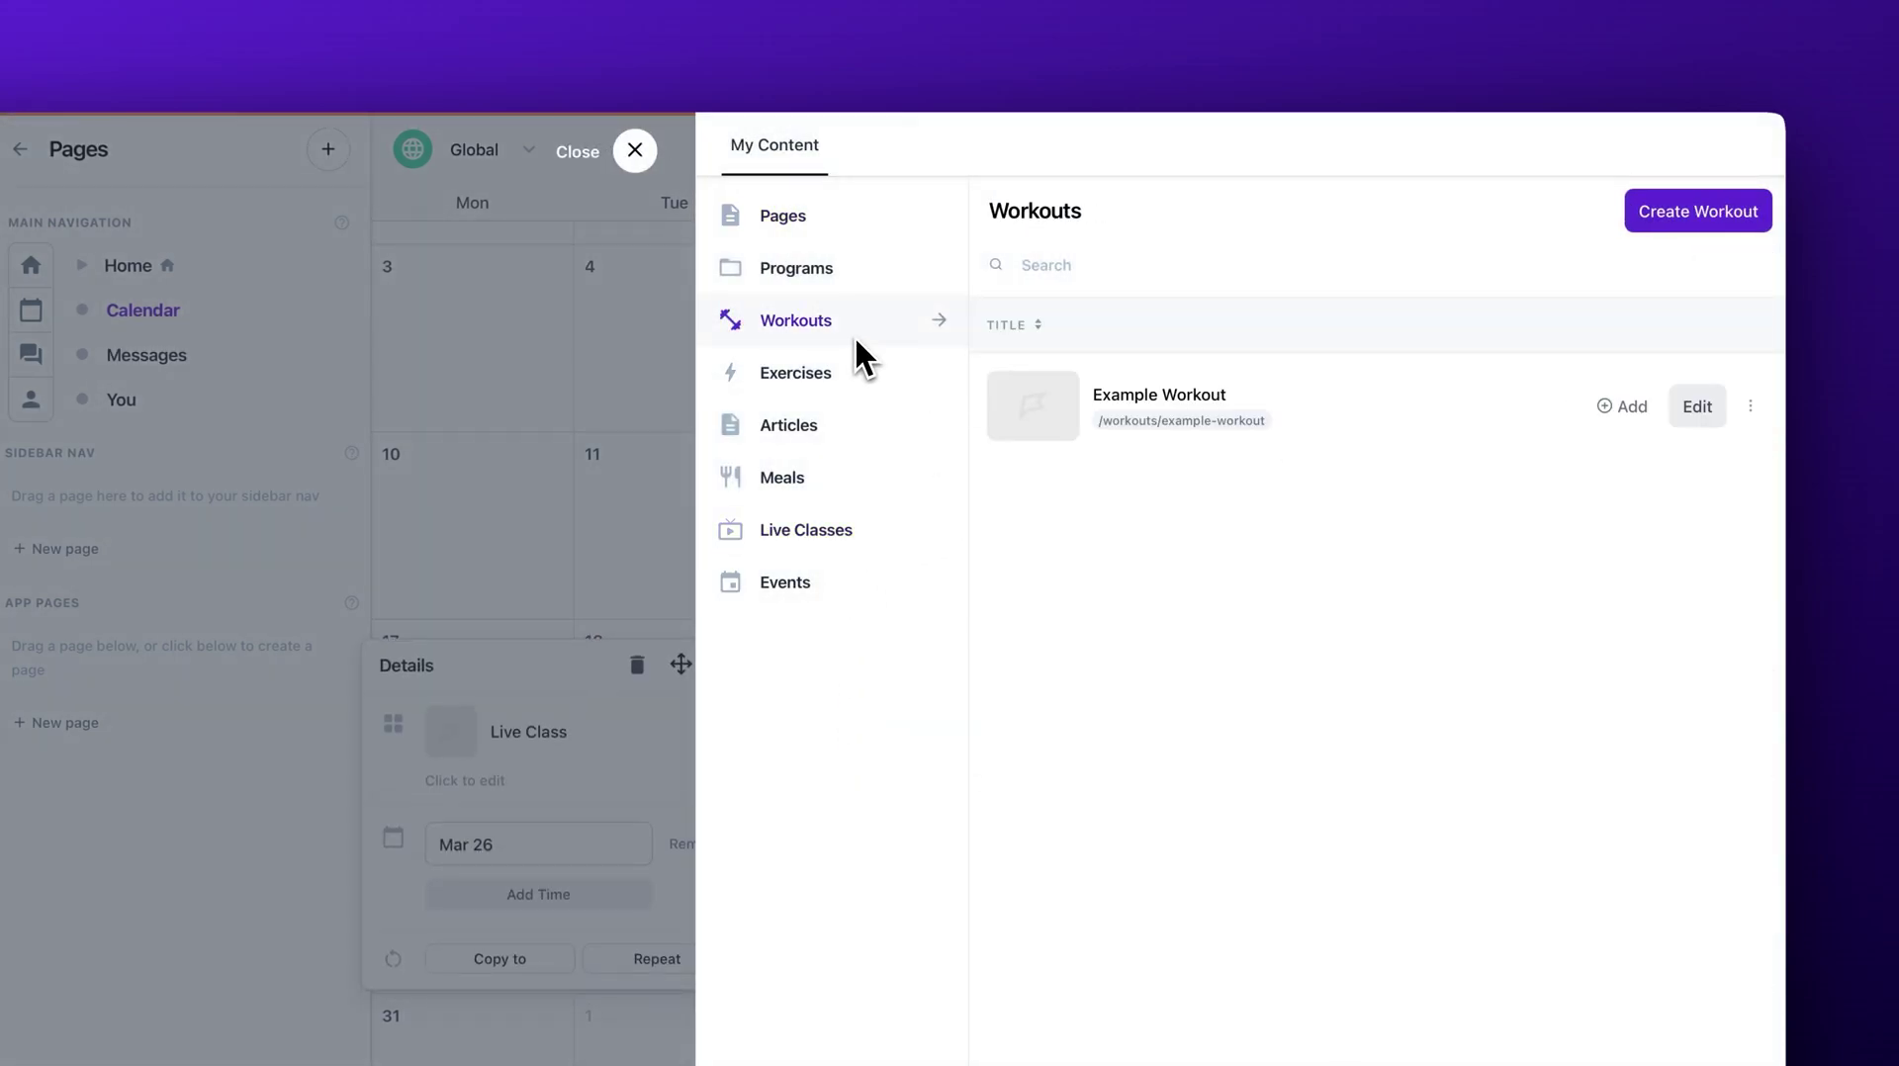
click(1477, 421)
click(534, 451)
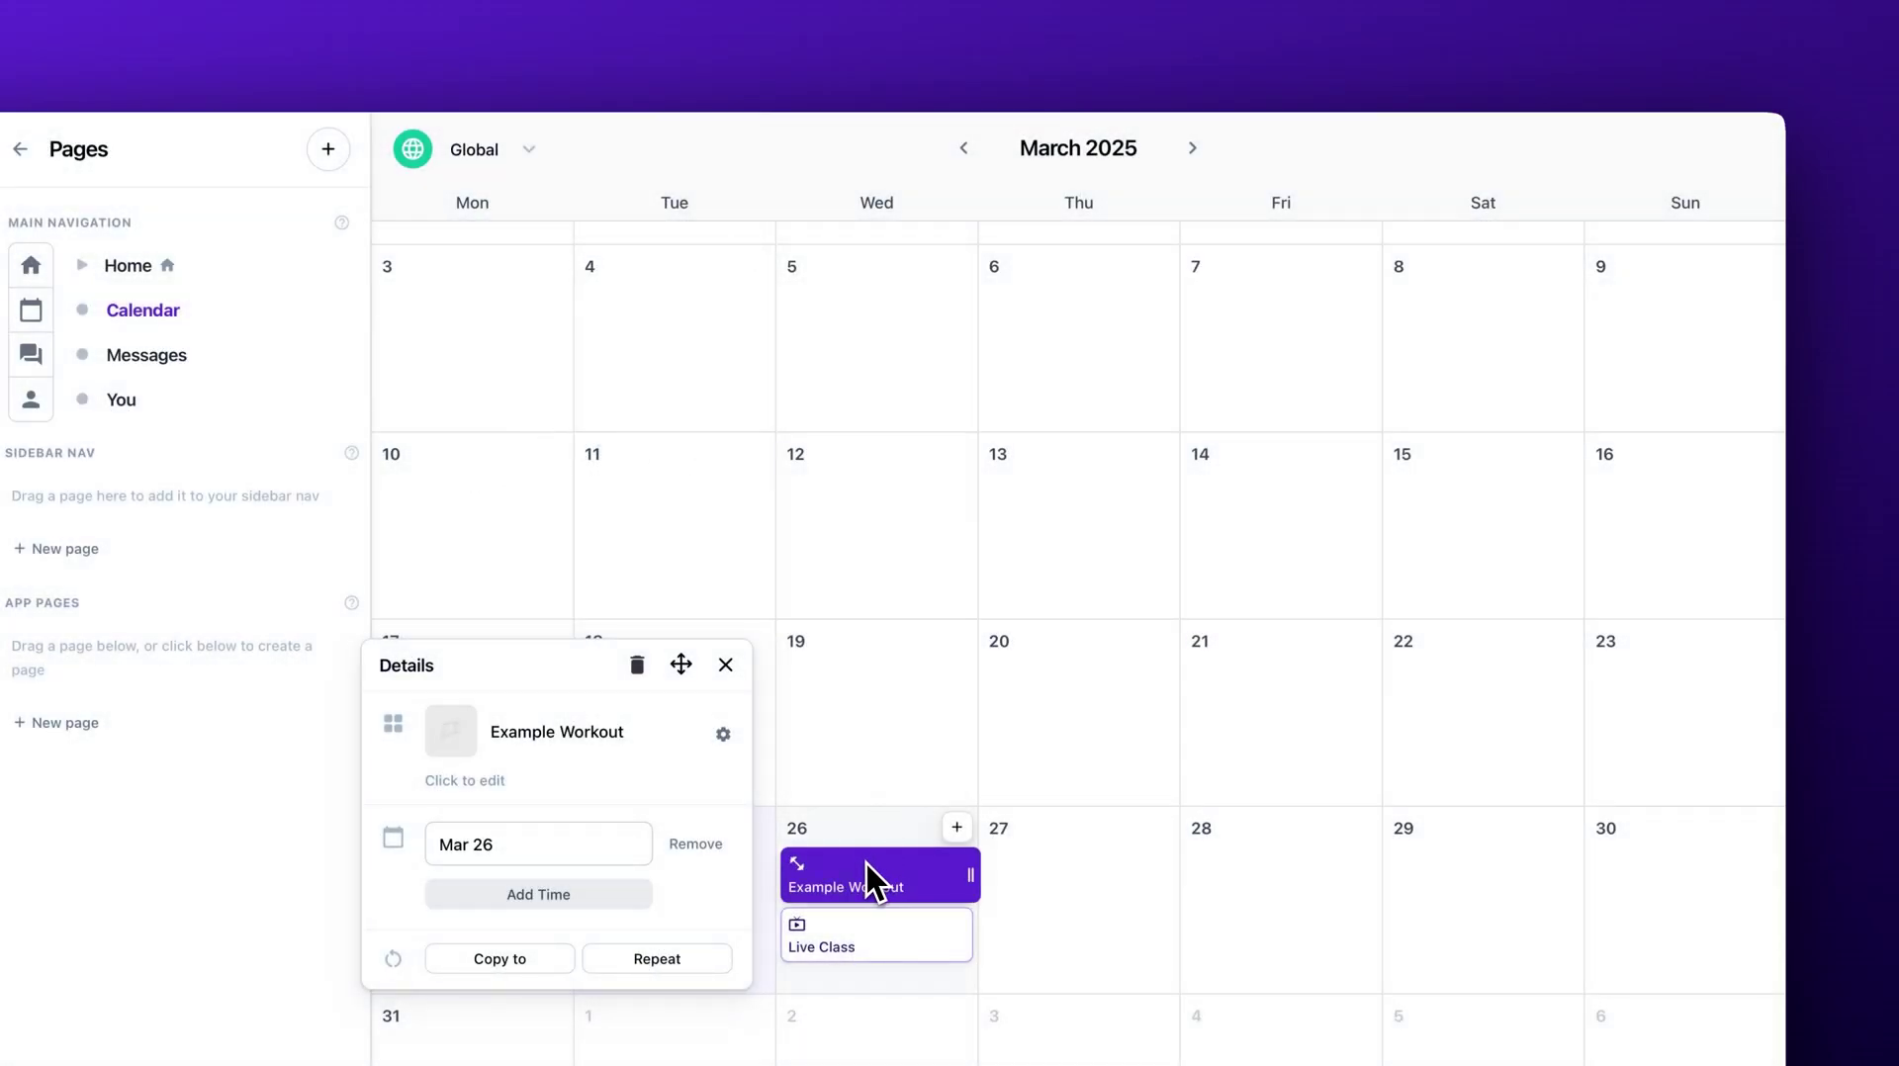
- Move the Example Workout to March 20 and the Live Class to March 27
drag(870, 855, 1014, 712)
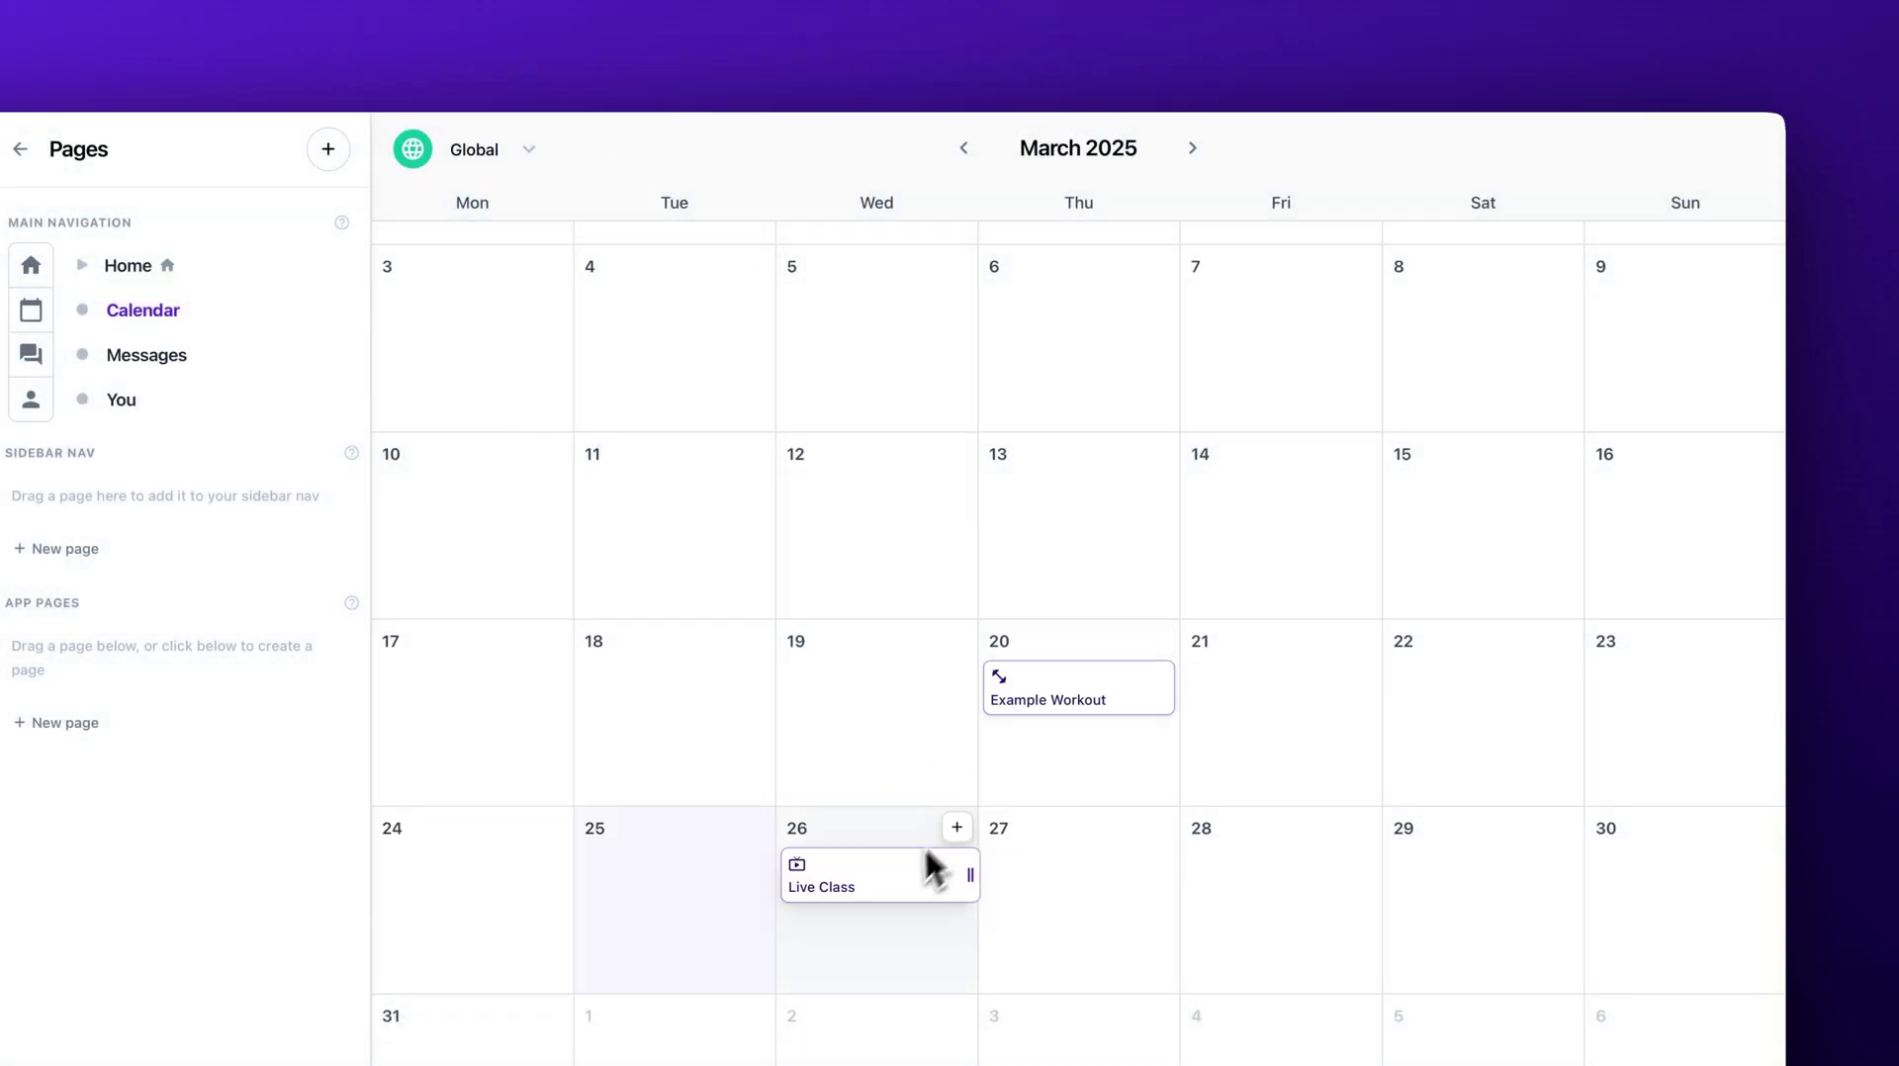
drag(857, 892, 1052, 876)
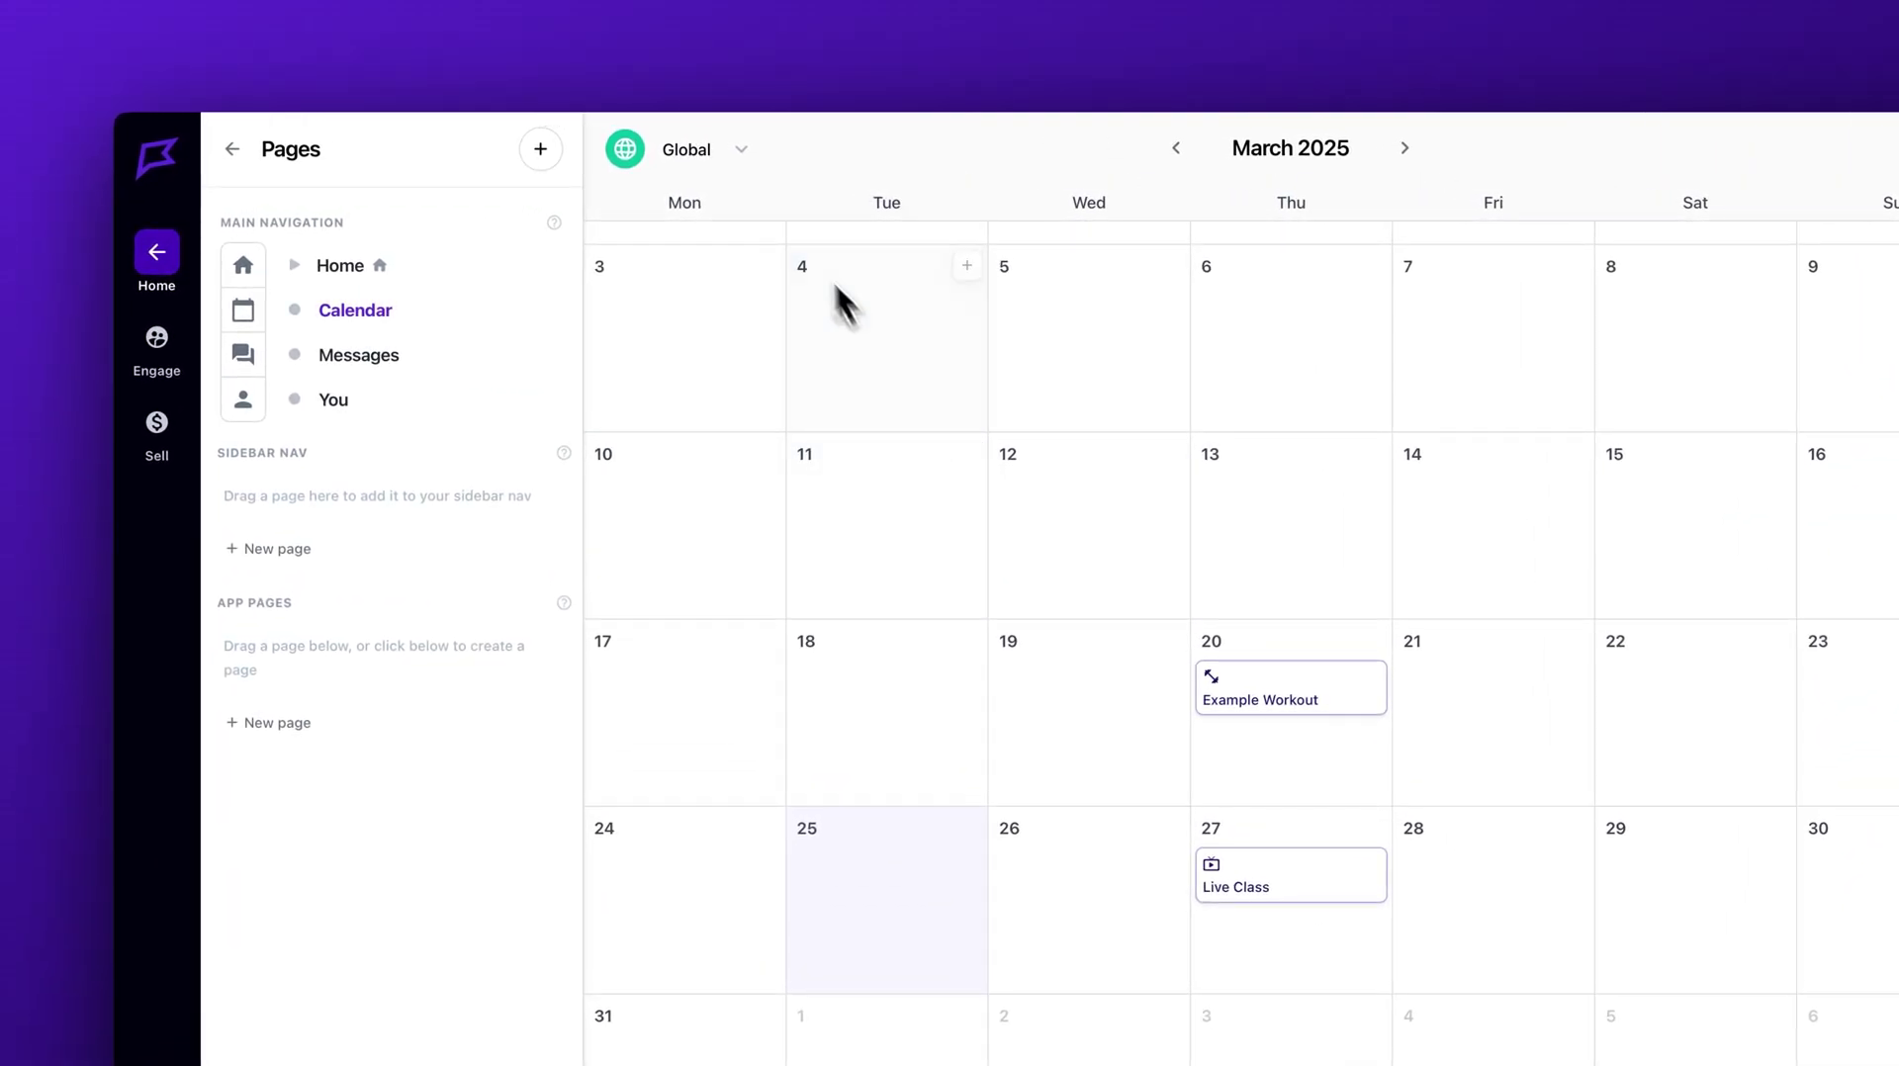
- Switch from the global calendar to the Member Calendar of the listed member who has a profile photo
click(717, 150)
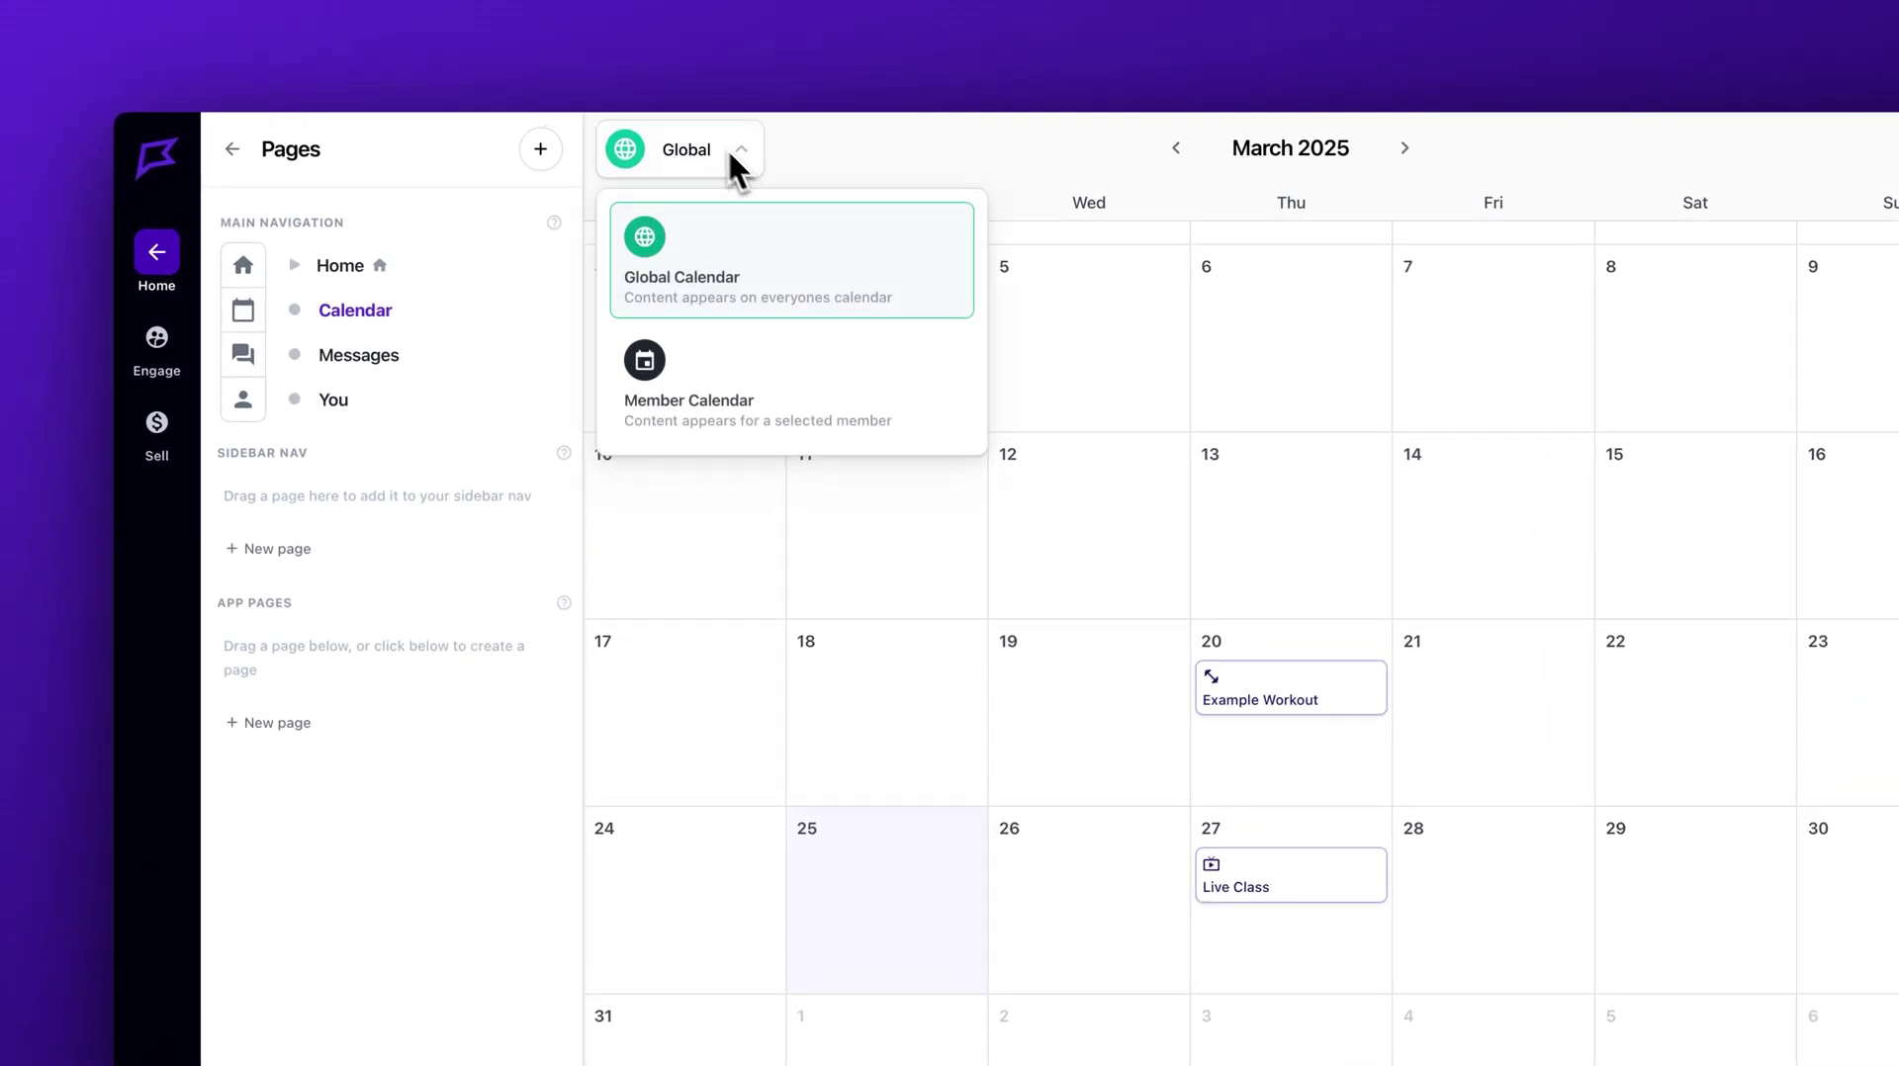
click(817, 390)
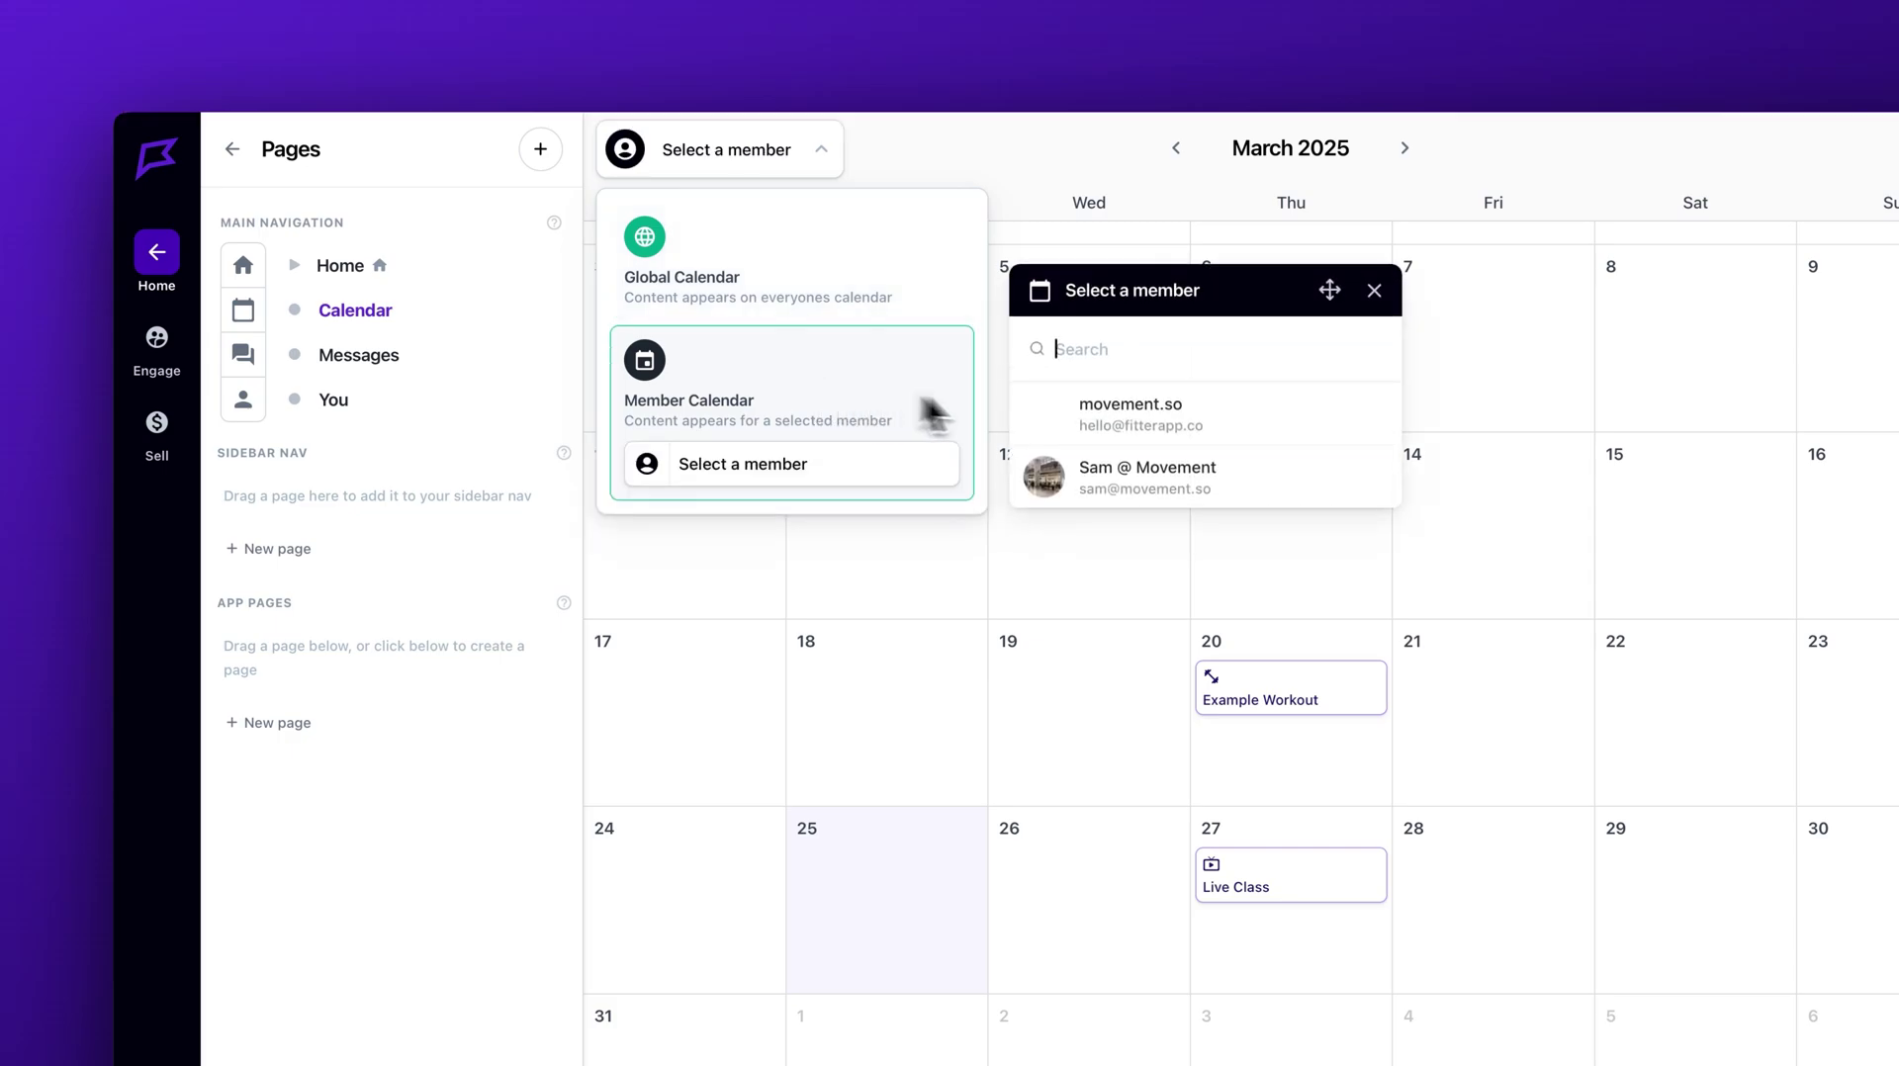
click(1132, 475)
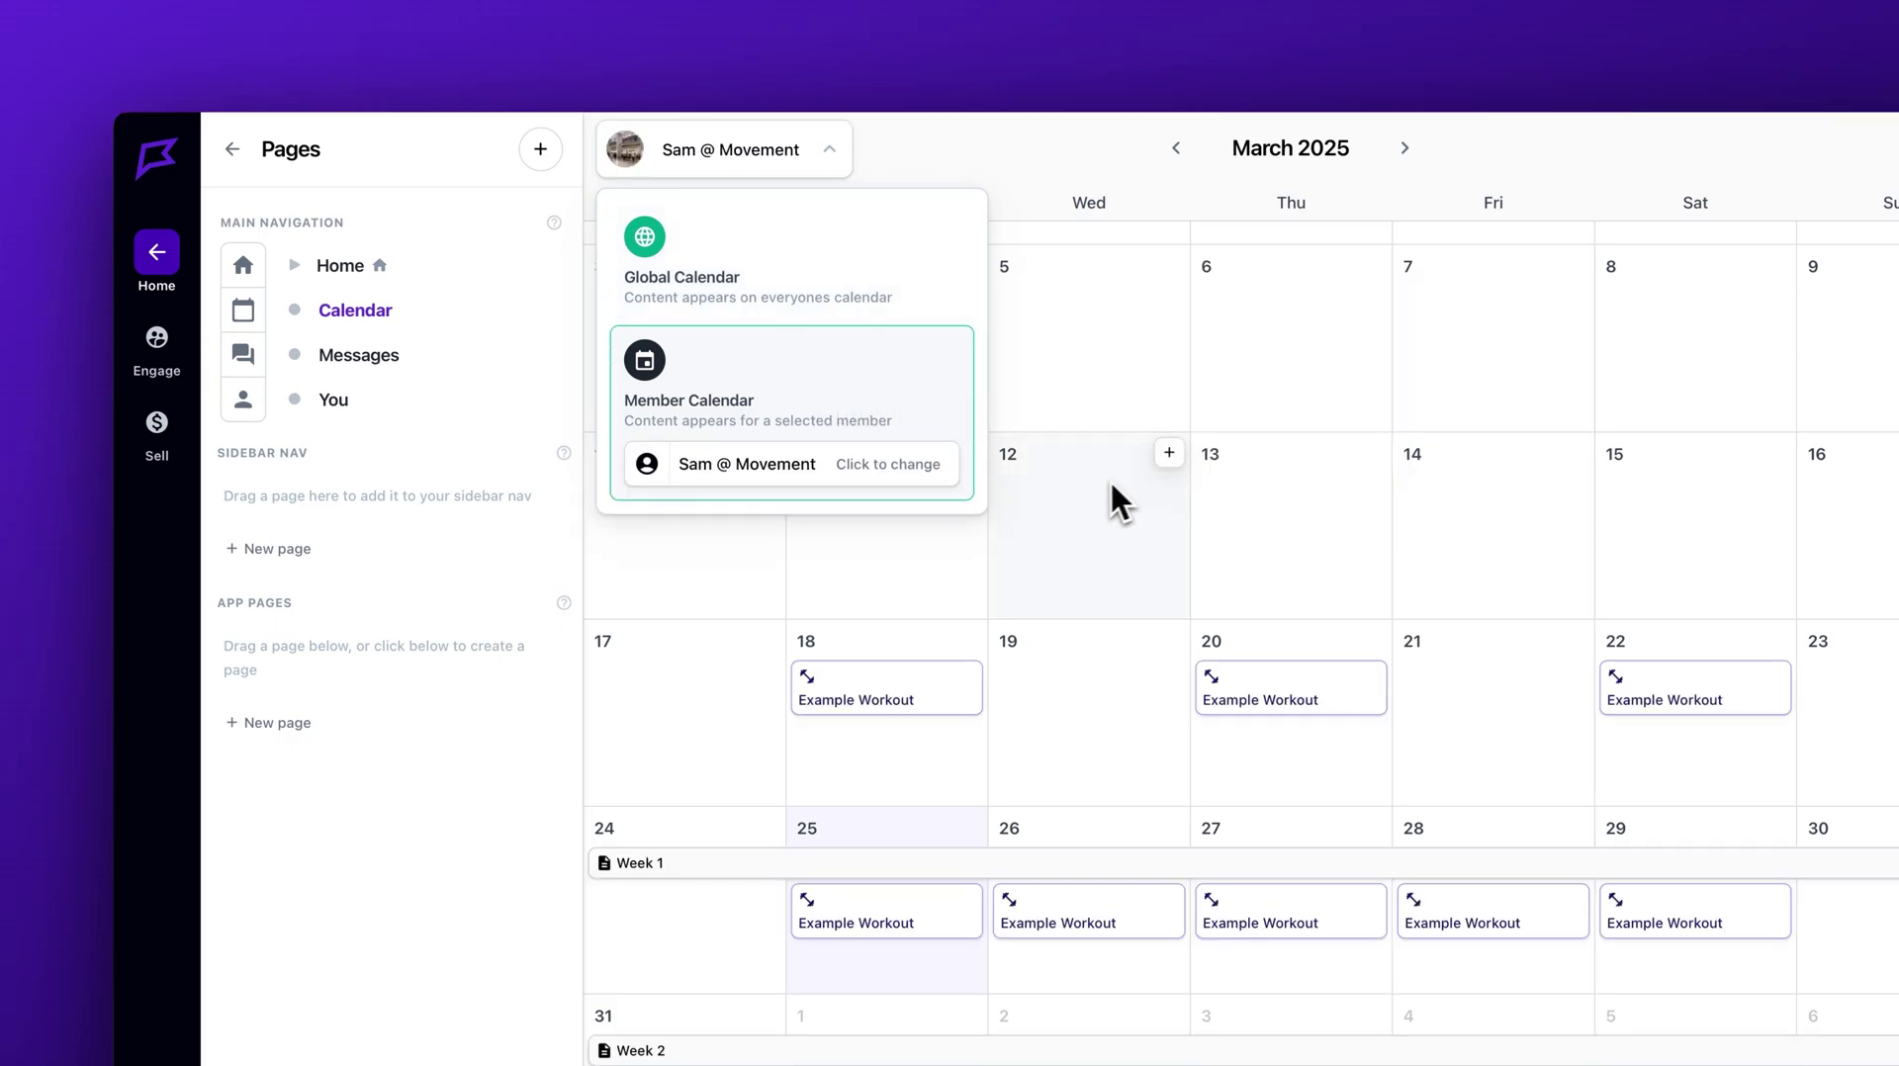
click(954, 186)
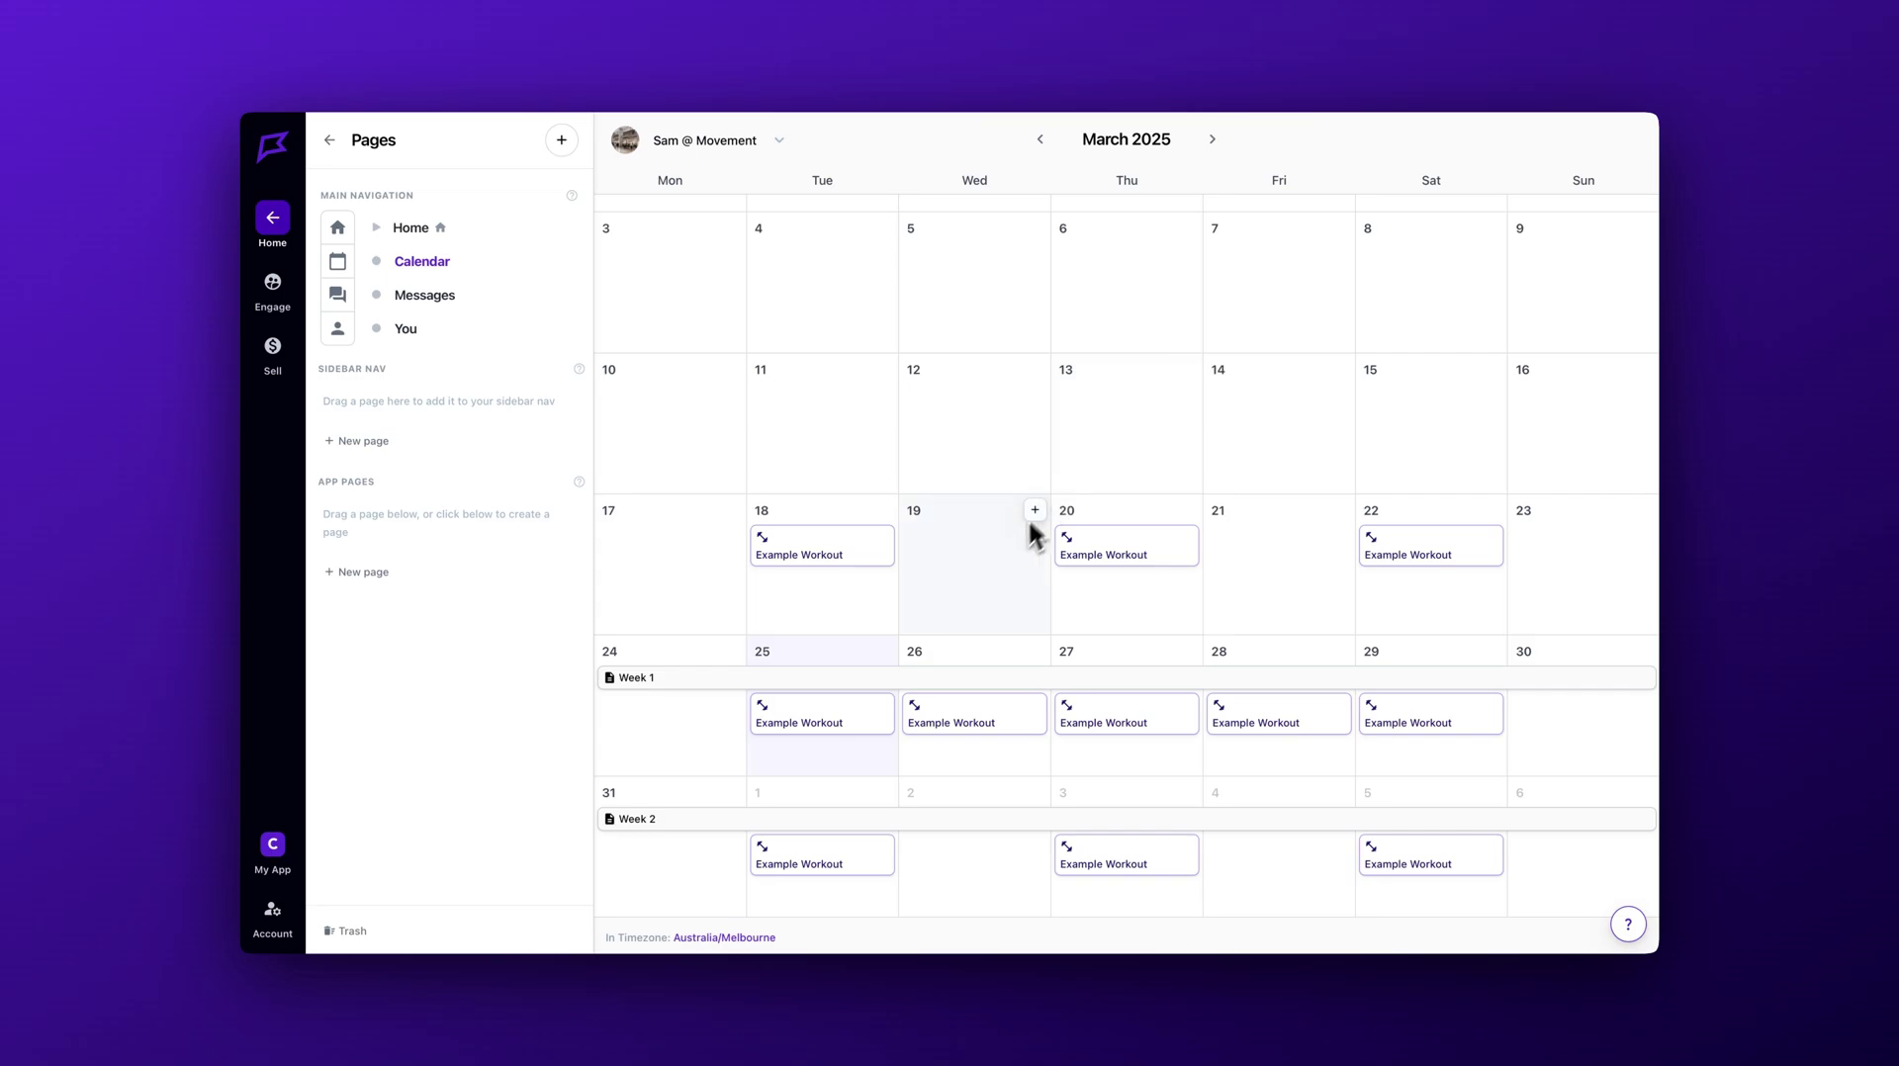
- Add the existing Example Workout to March 12 on the member's calendar and close its details
click(953, 566)
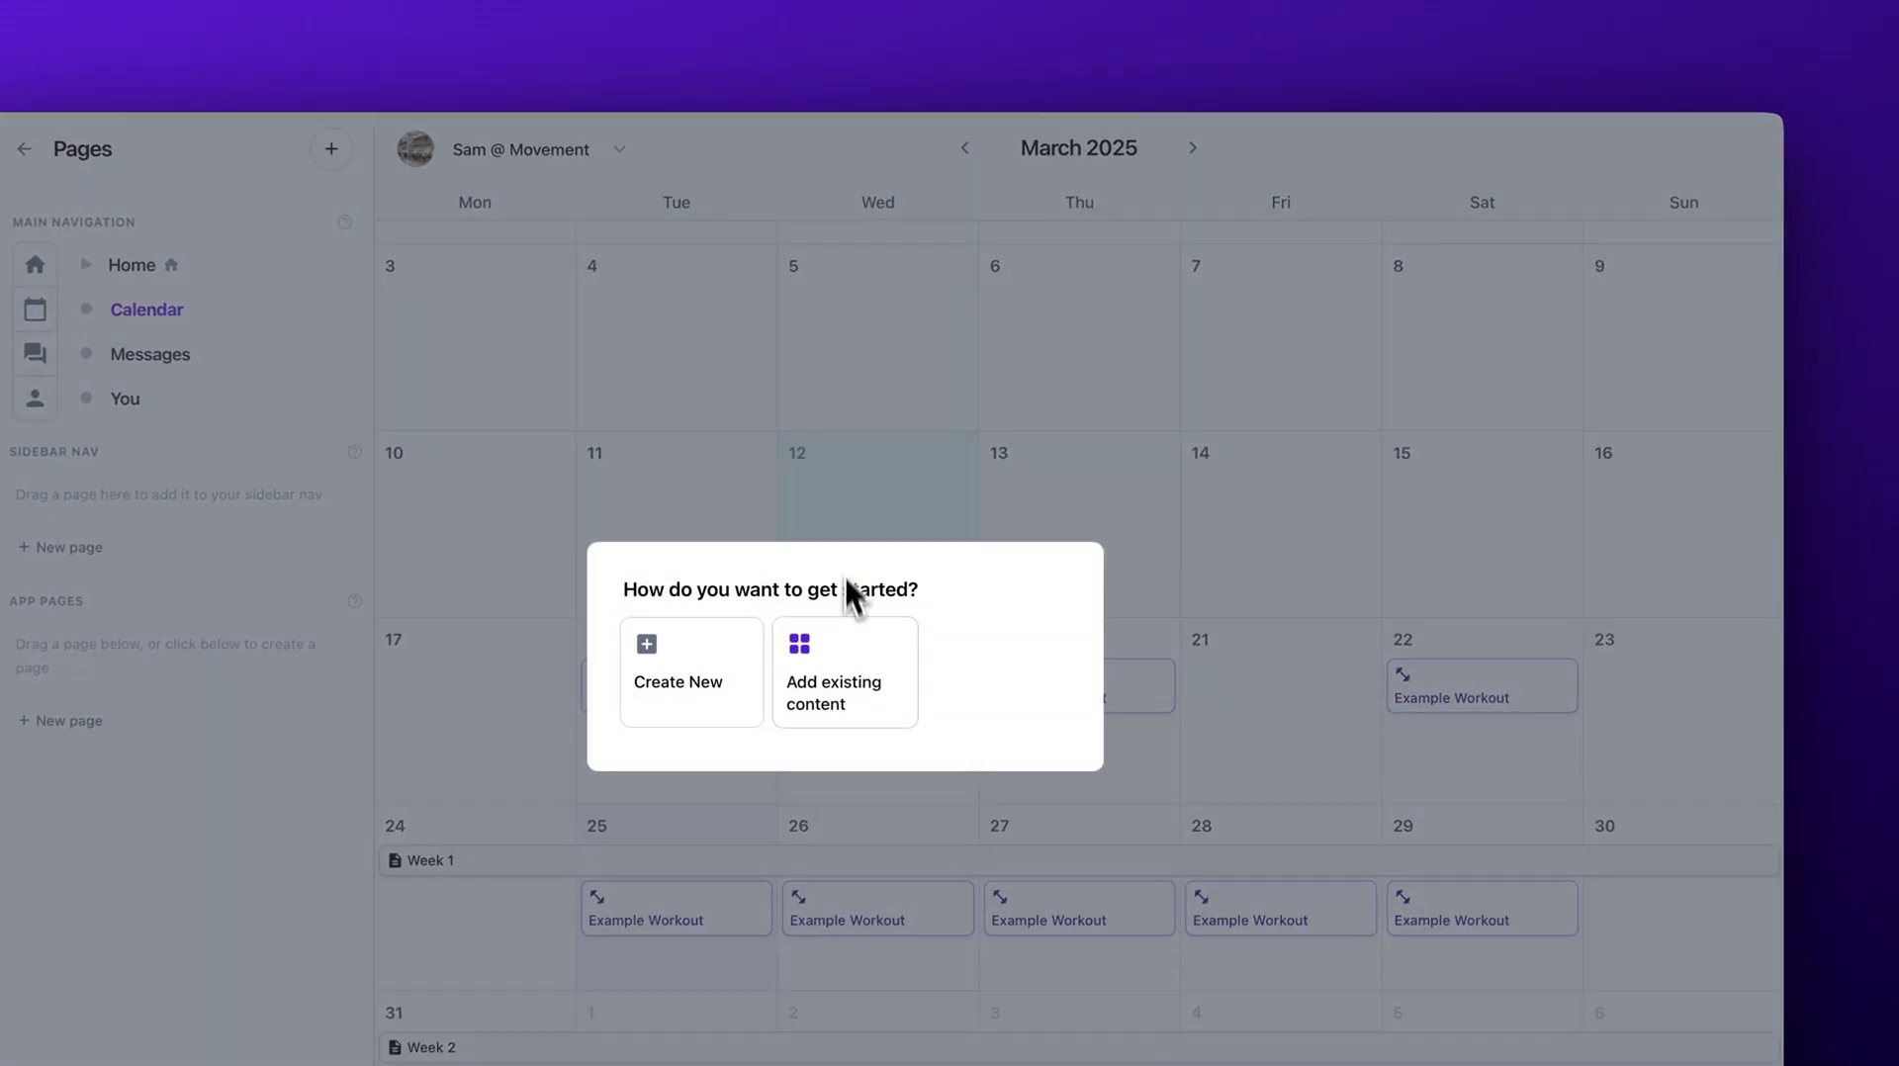
click(954, 579)
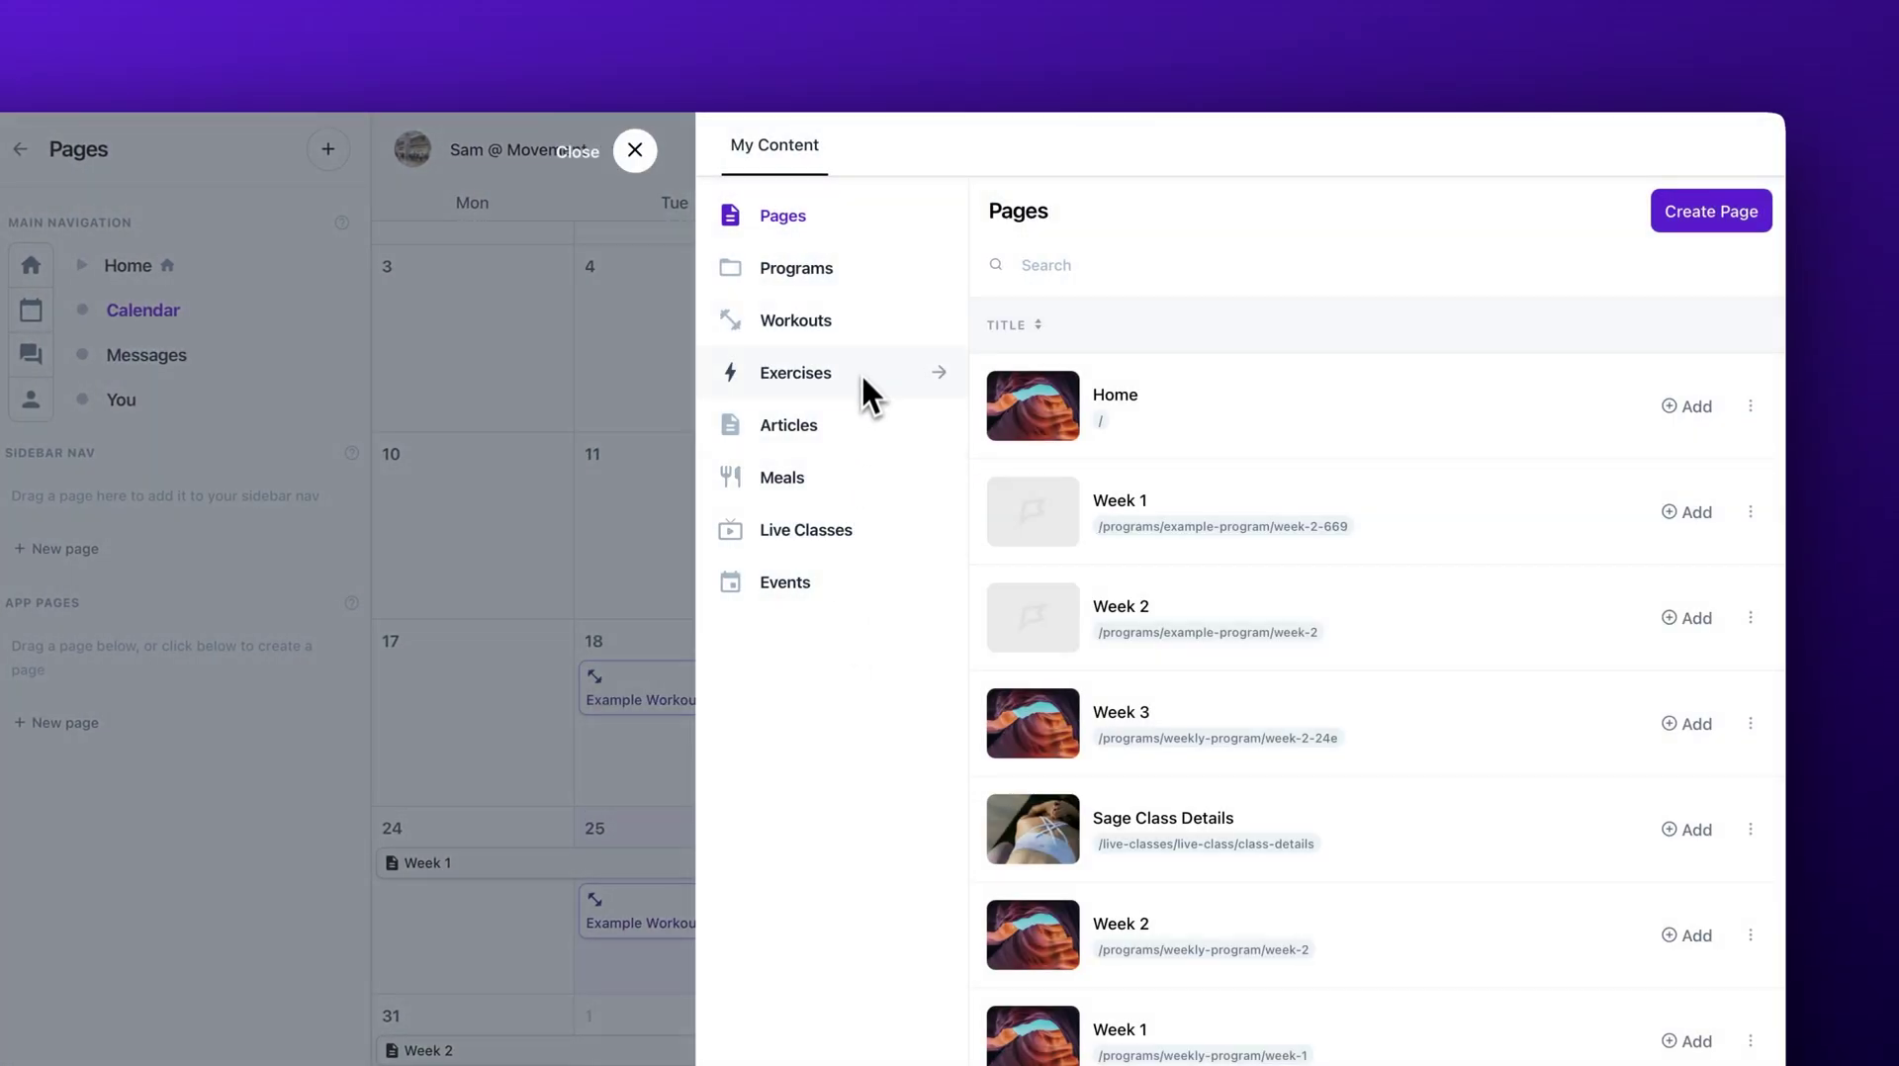
click(850, 331)
click(1622, 406)
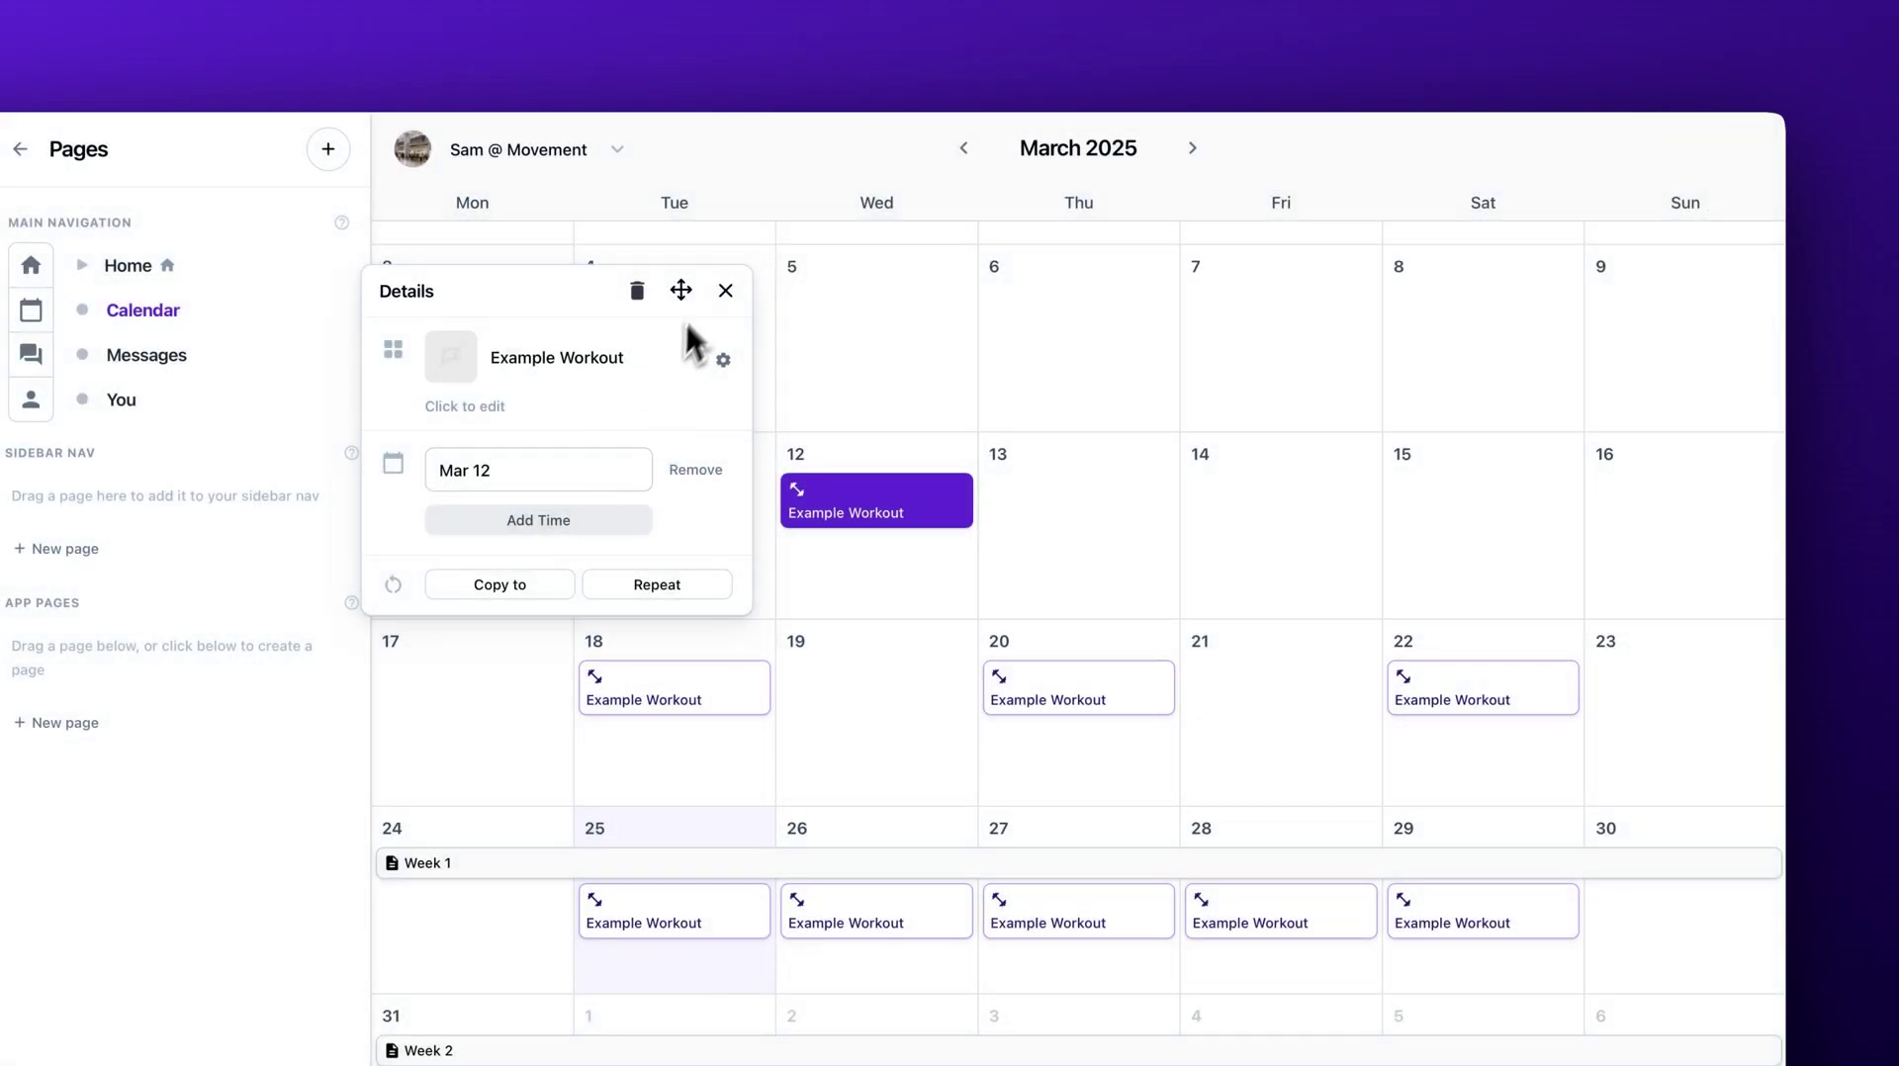
click(725, 289)
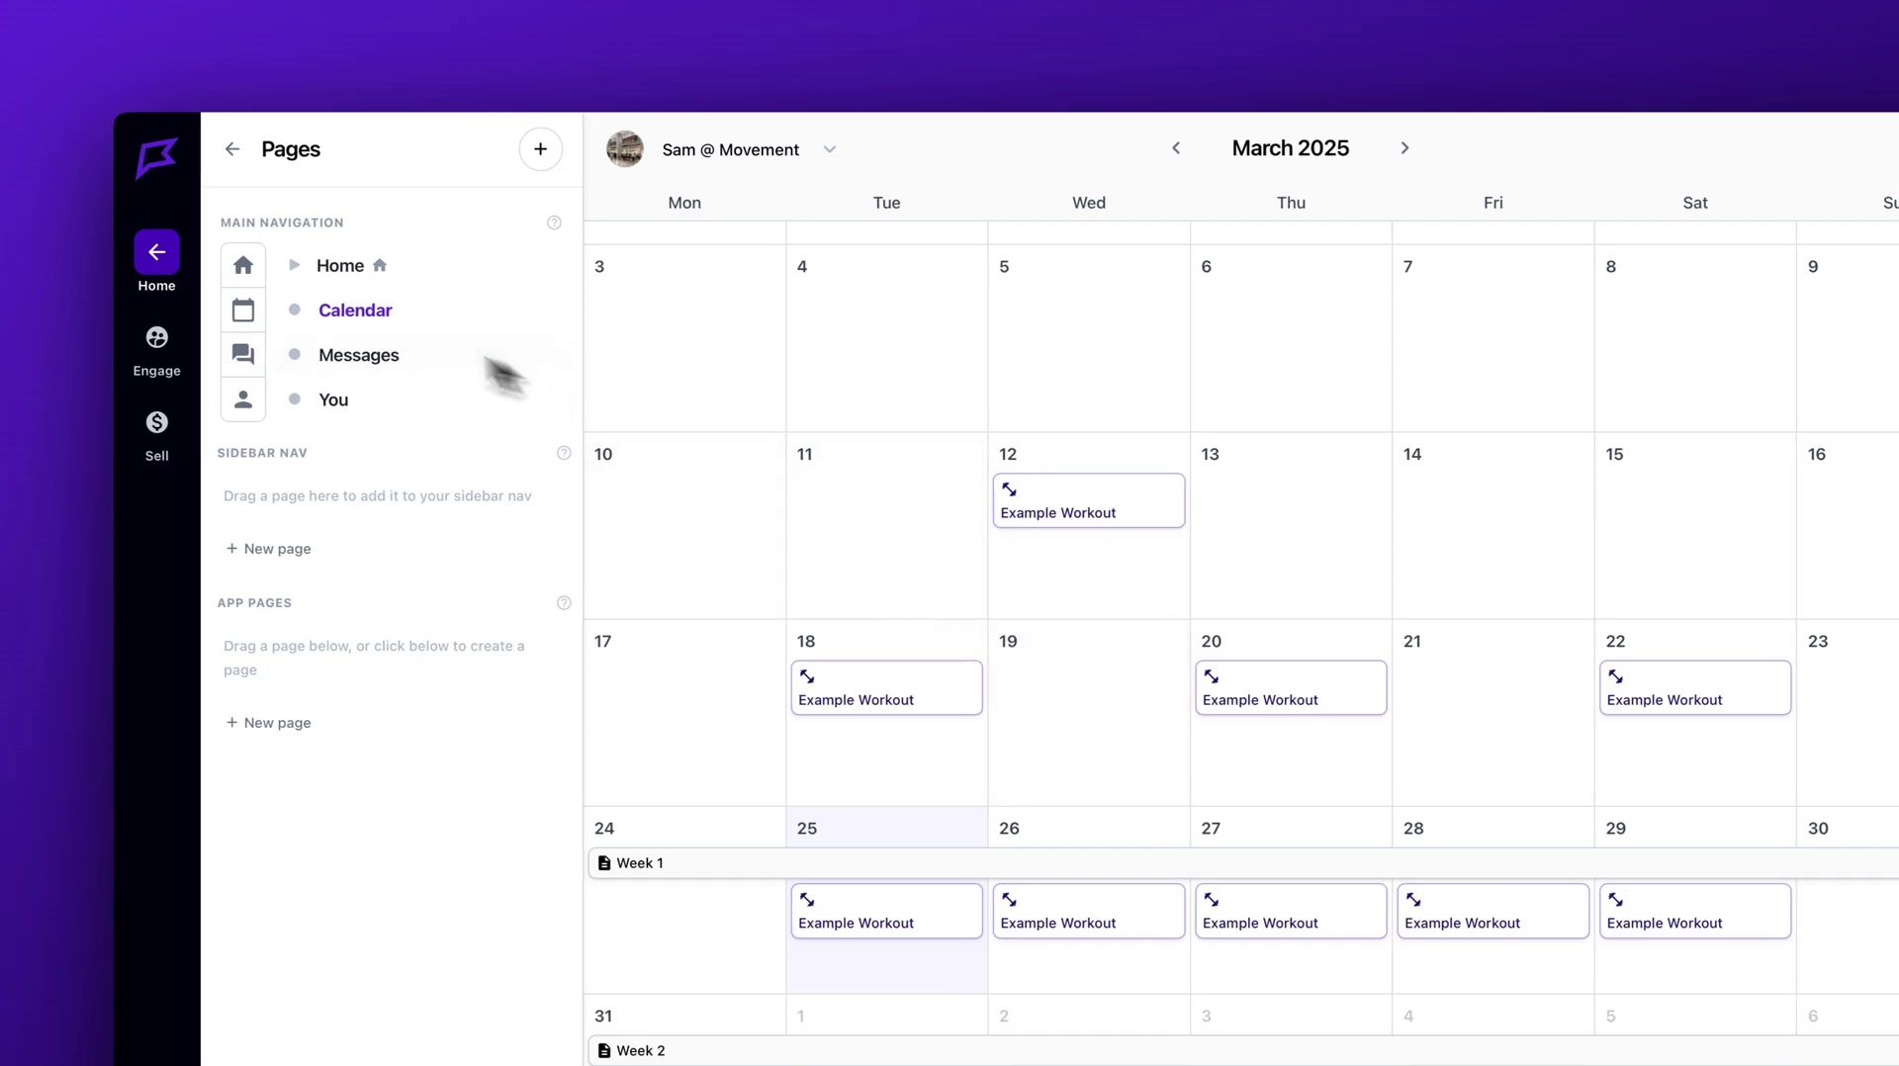
- Open the Example Program from the content's programs and switch it to its calendar view
click(150, 271)
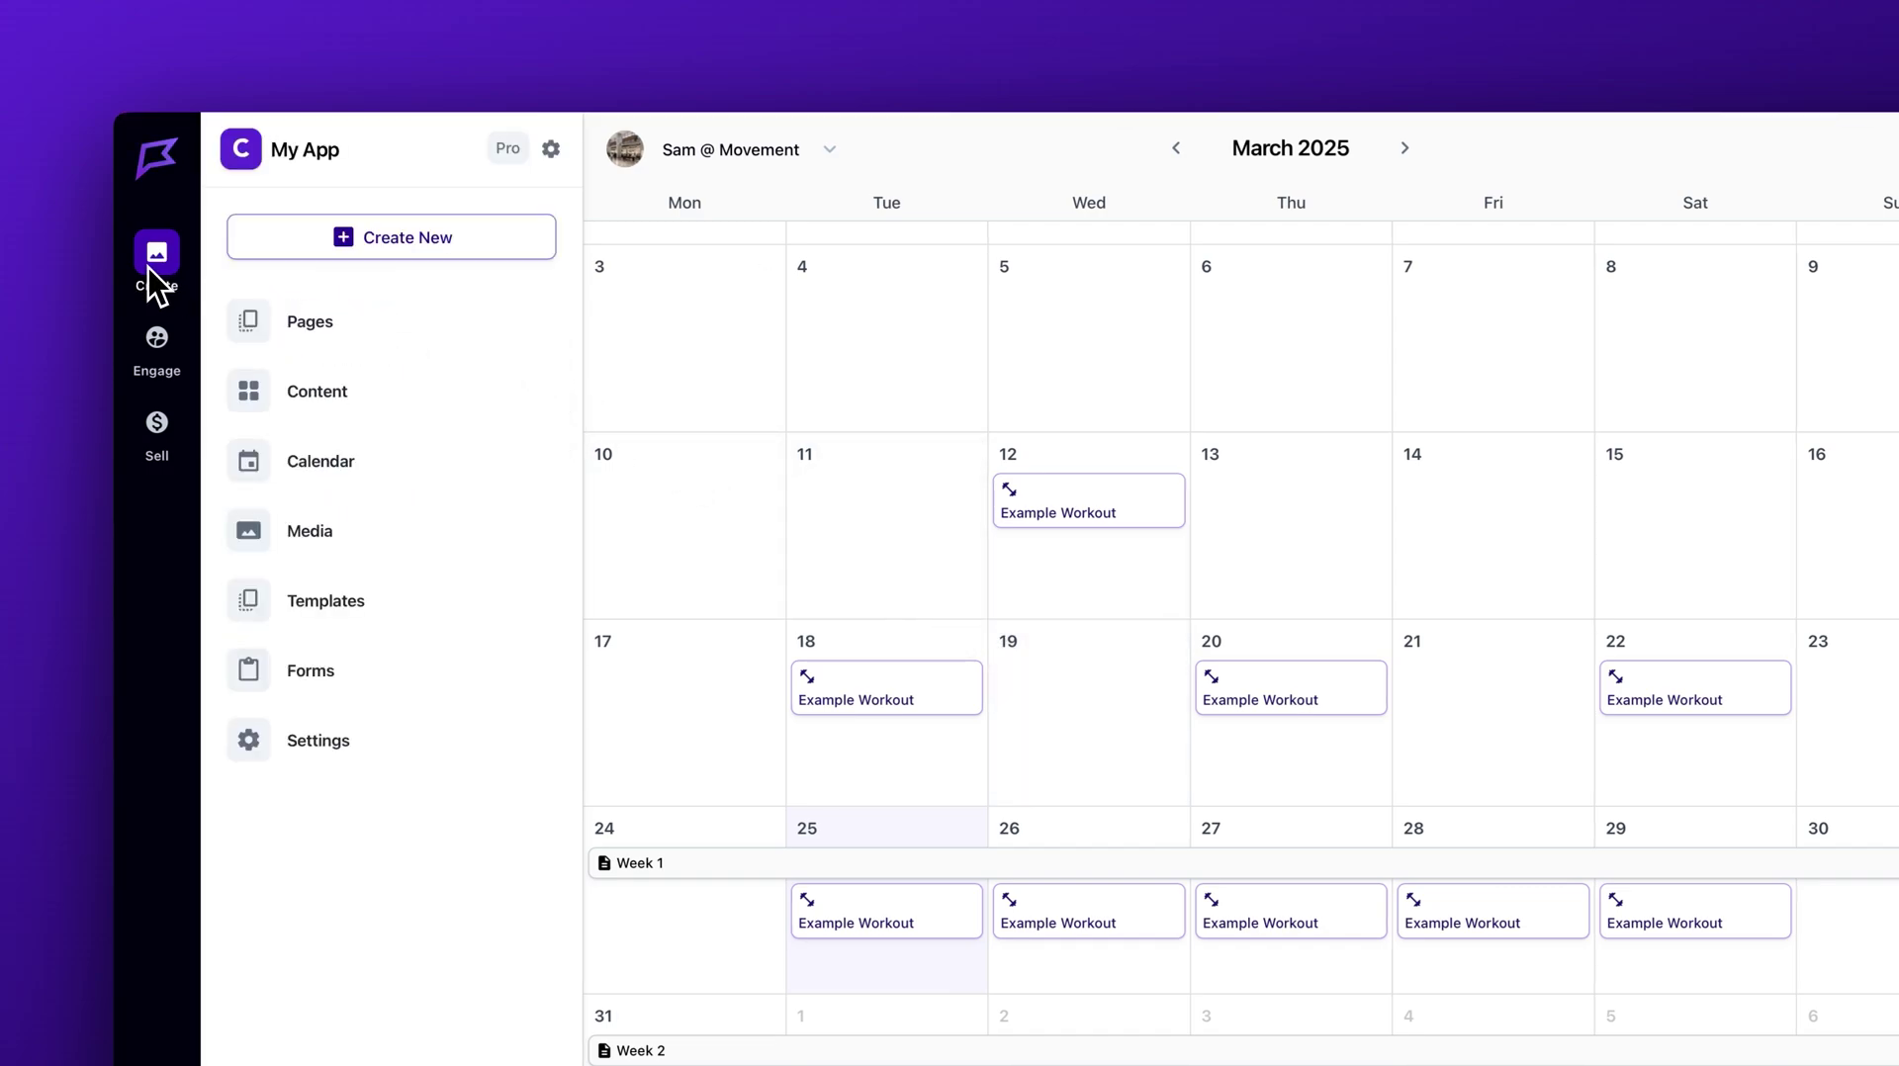
click(332, 390)
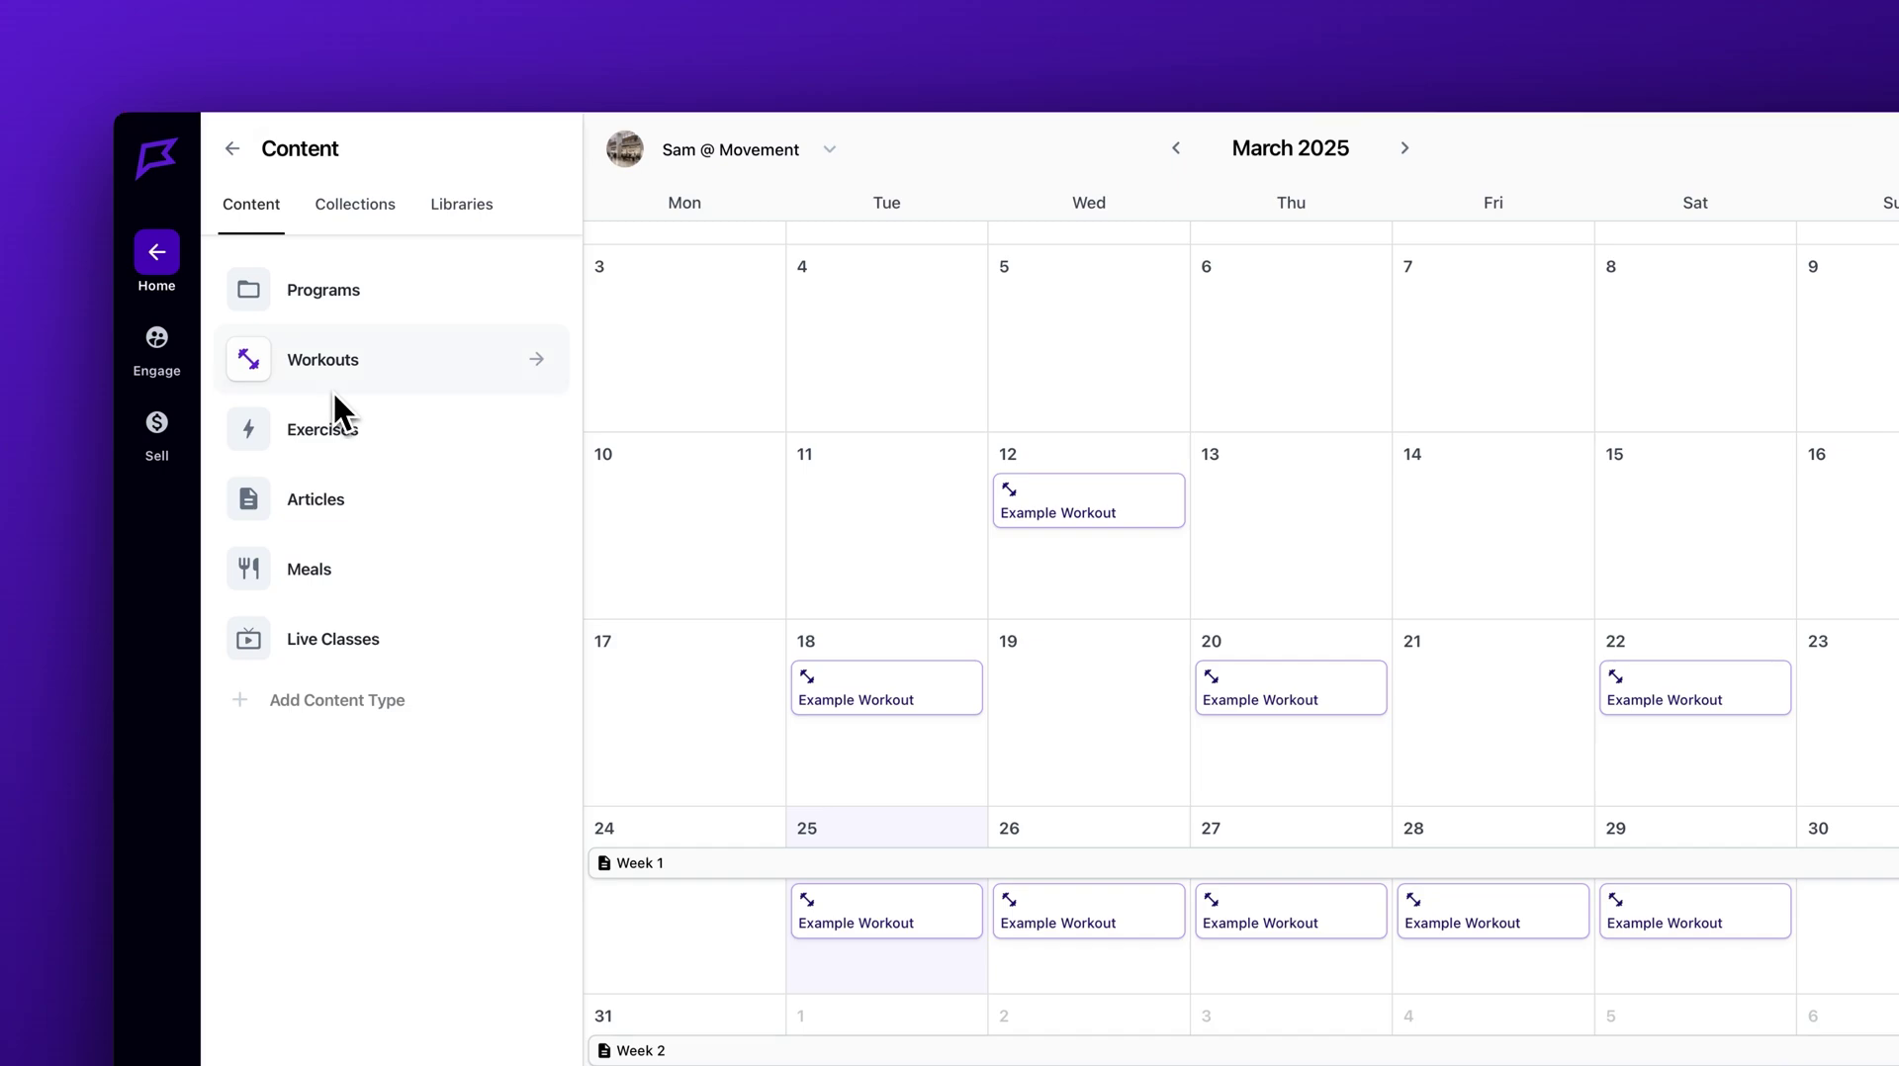
click(368, 309)
click(372, 312)
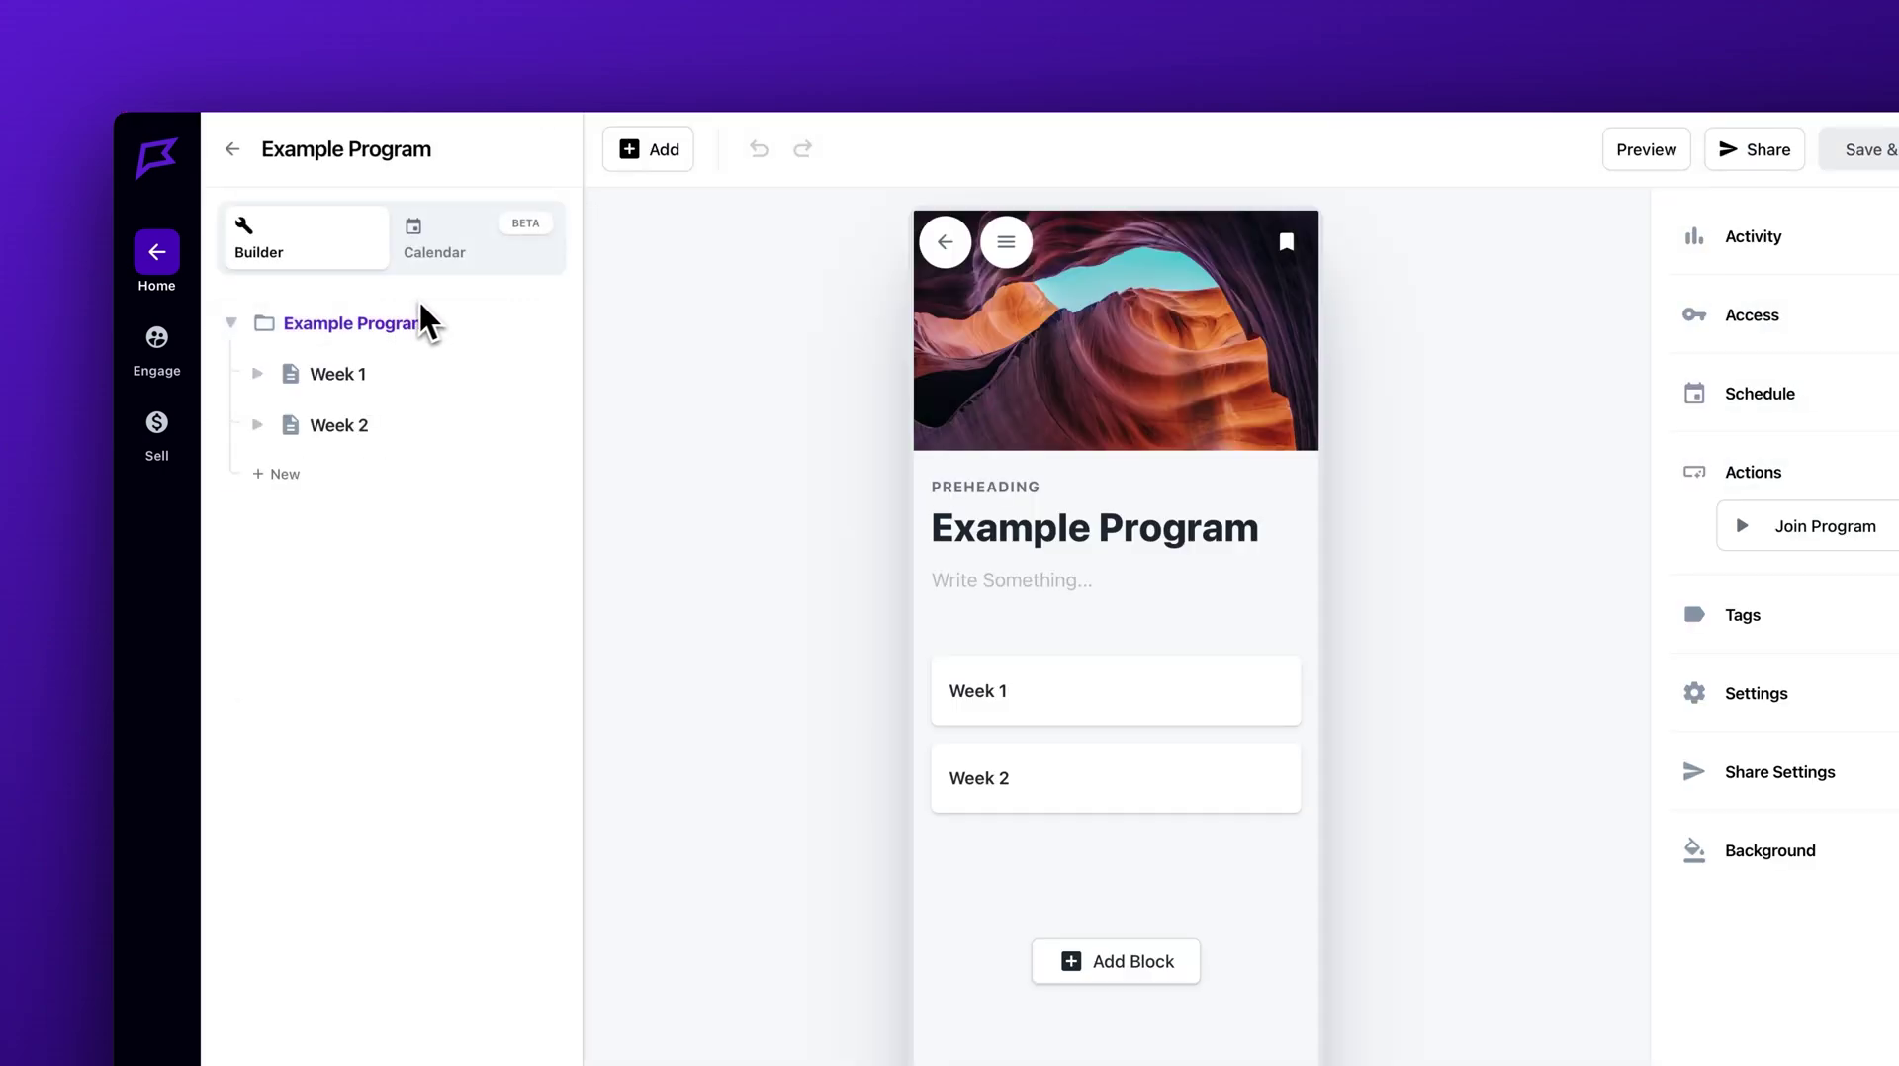
click(478, 252)
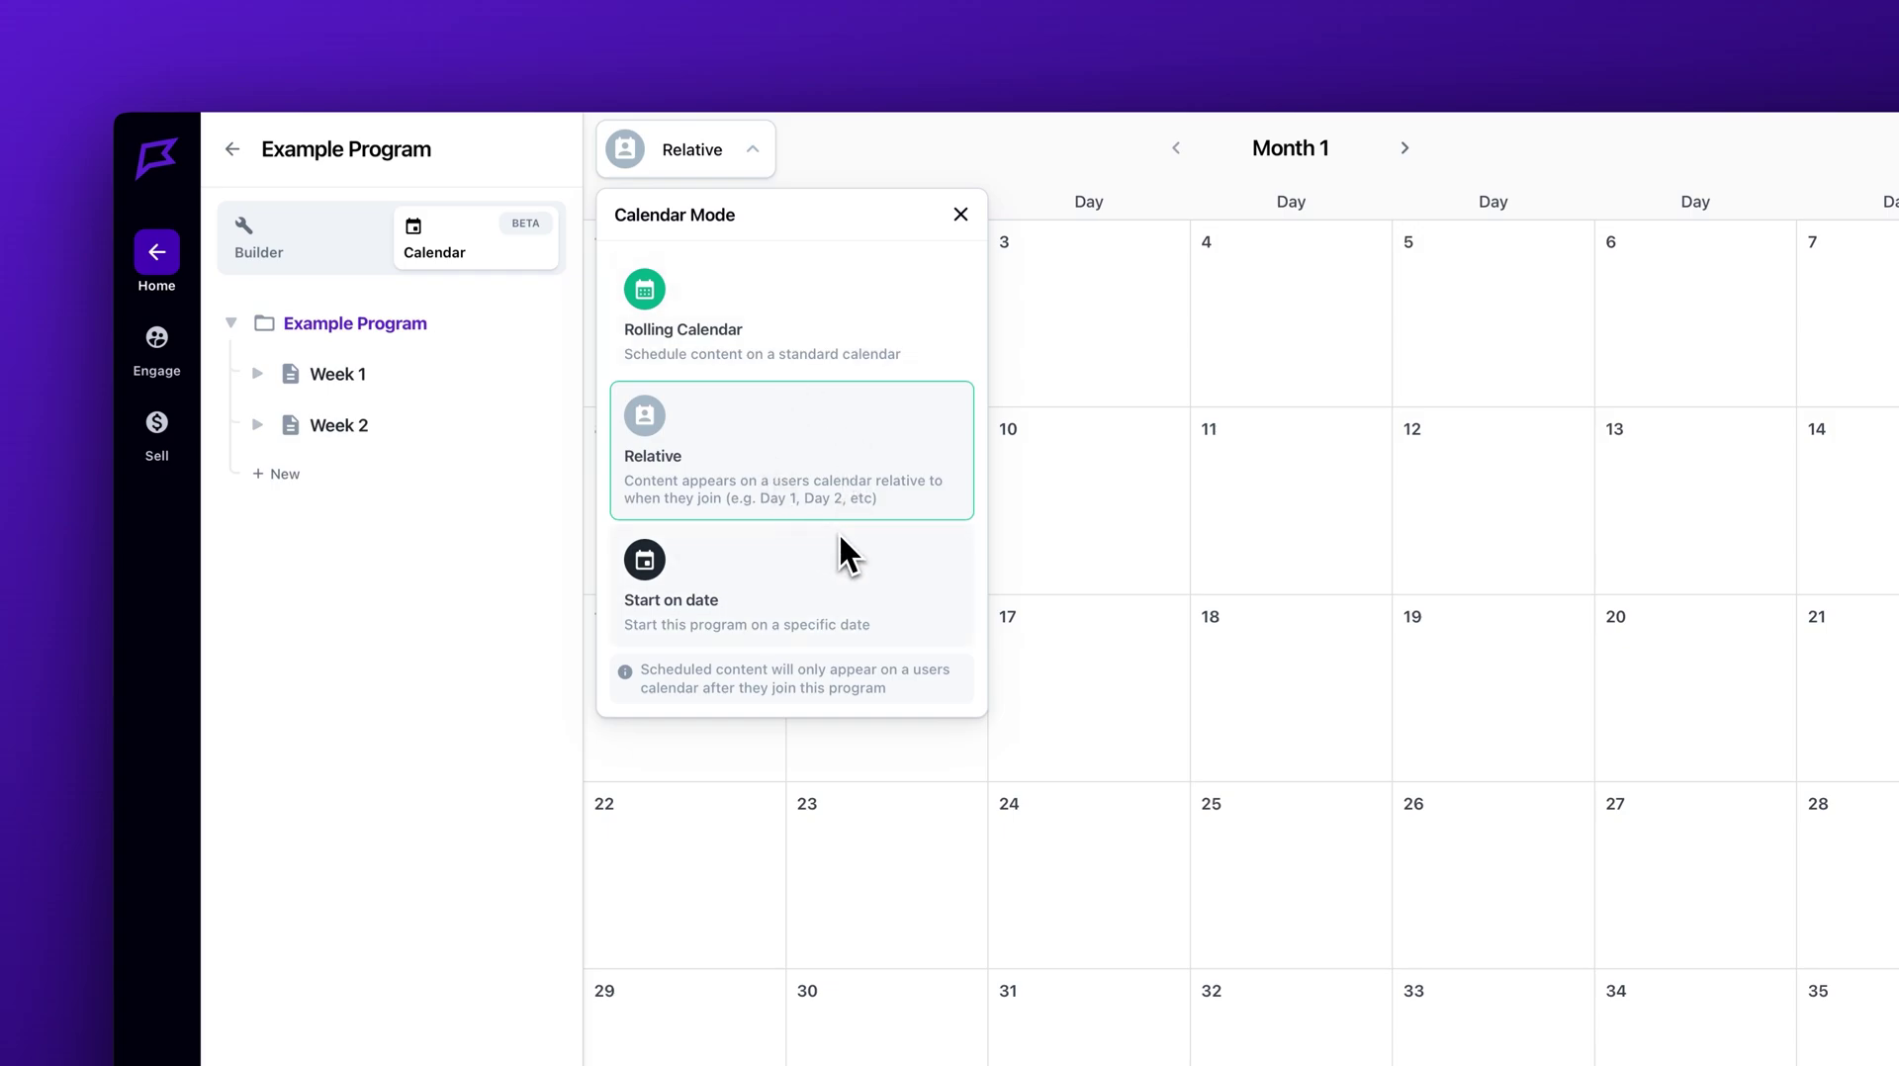
- Try the Rolling Calendar, Relative and Start on date modes for the program's calendar
click(865, 350)
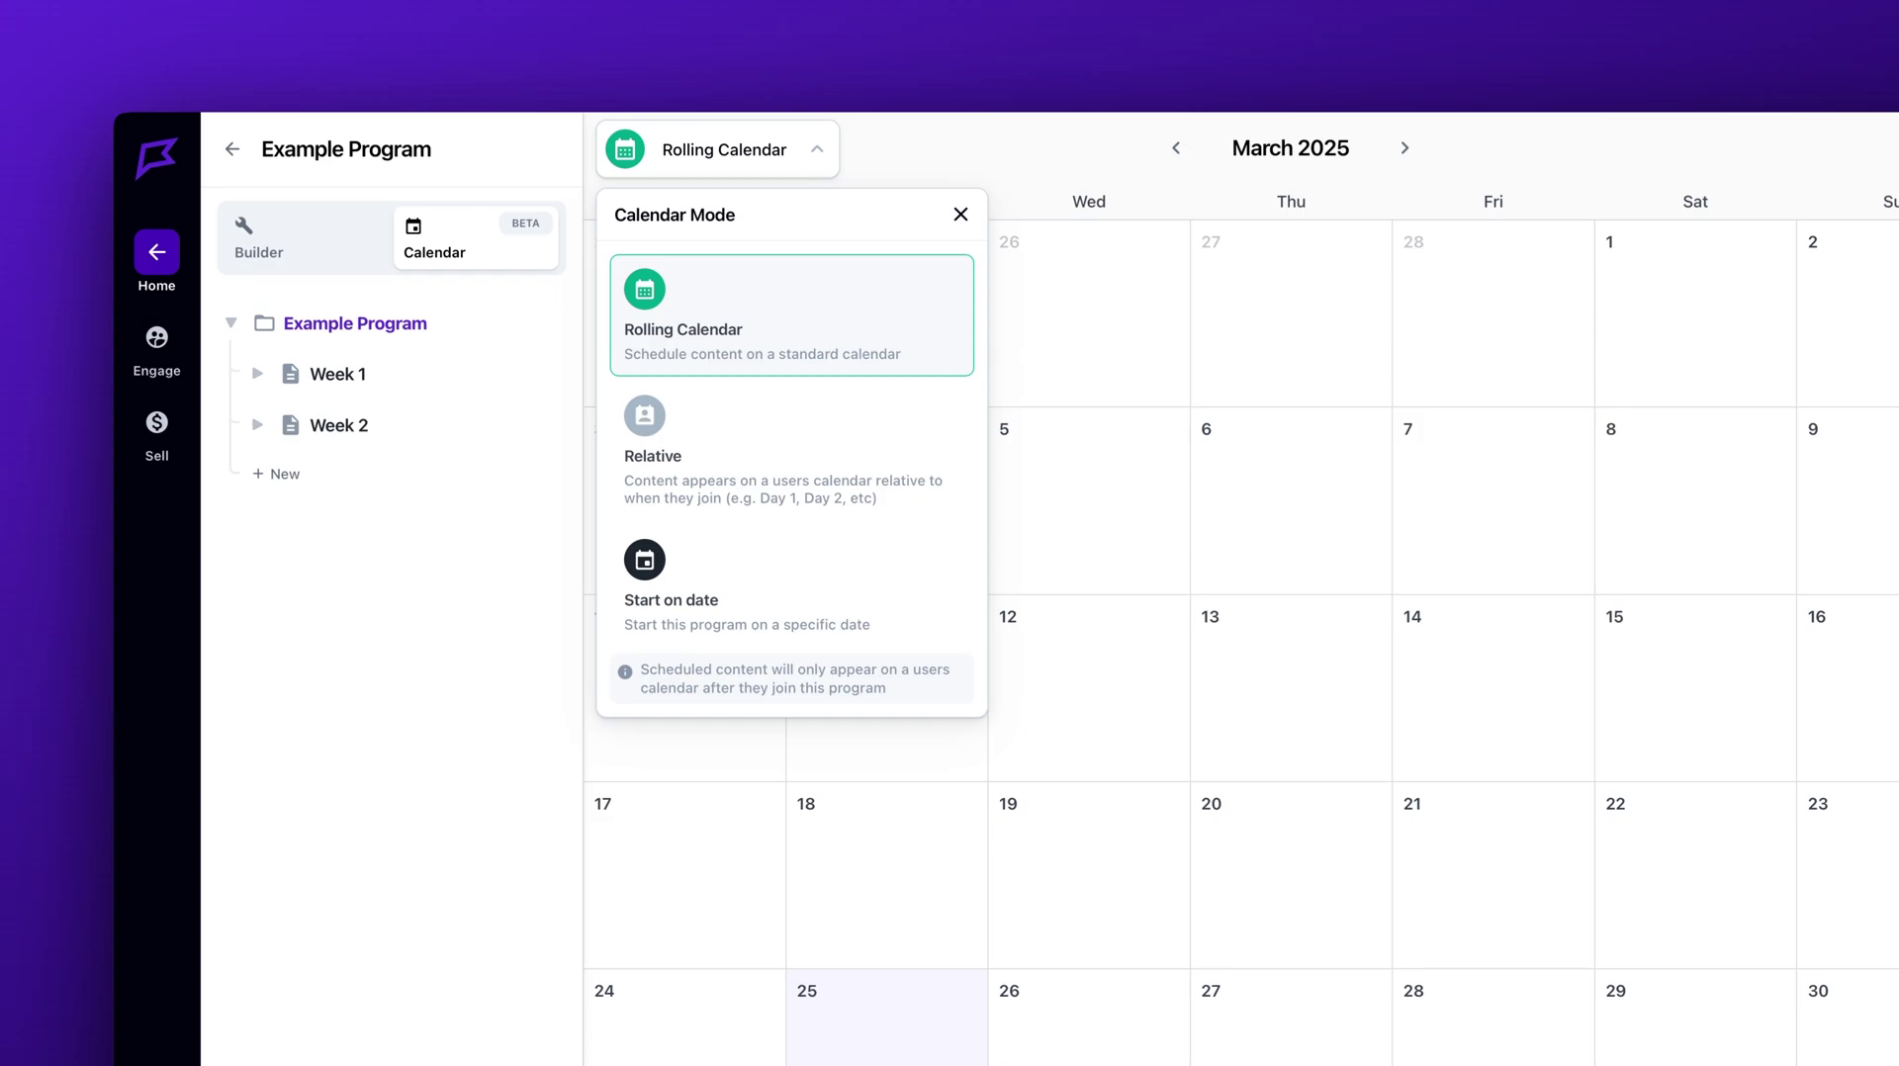
click(887, 465)
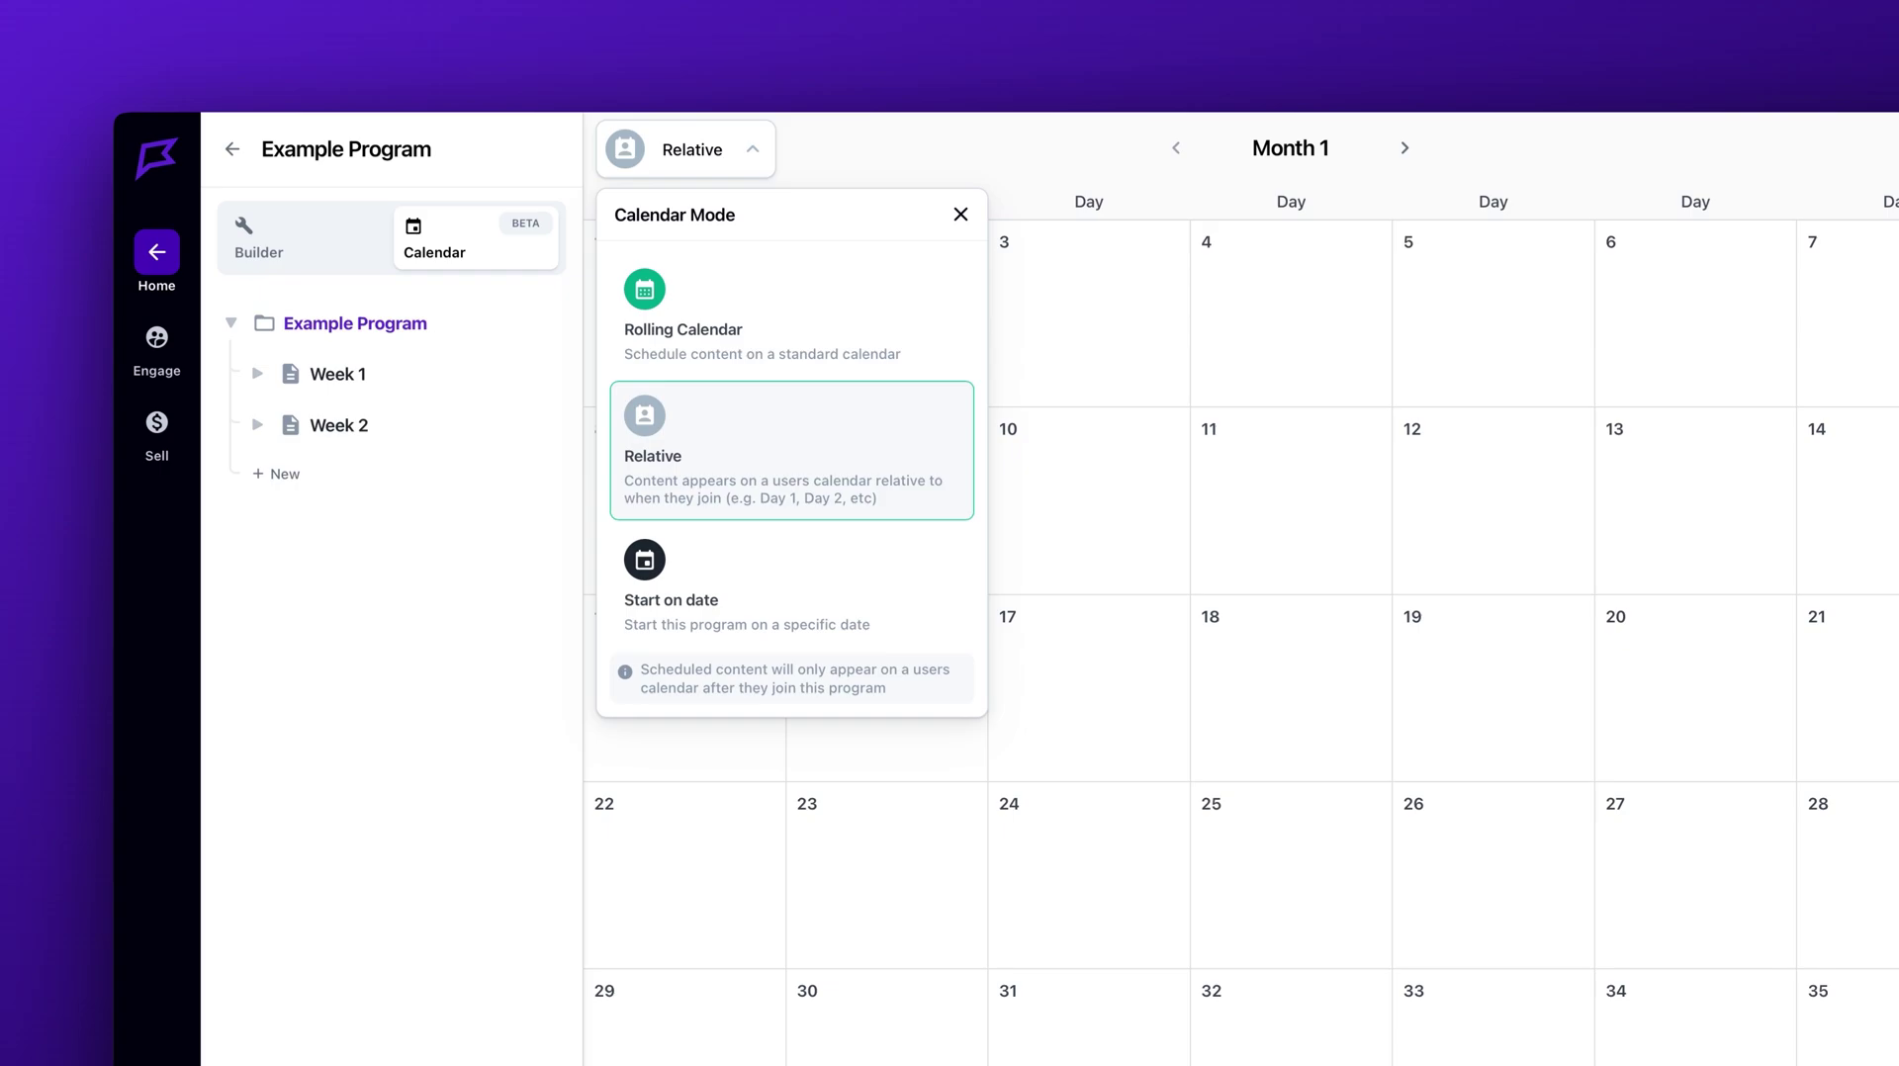
click(870, 589)
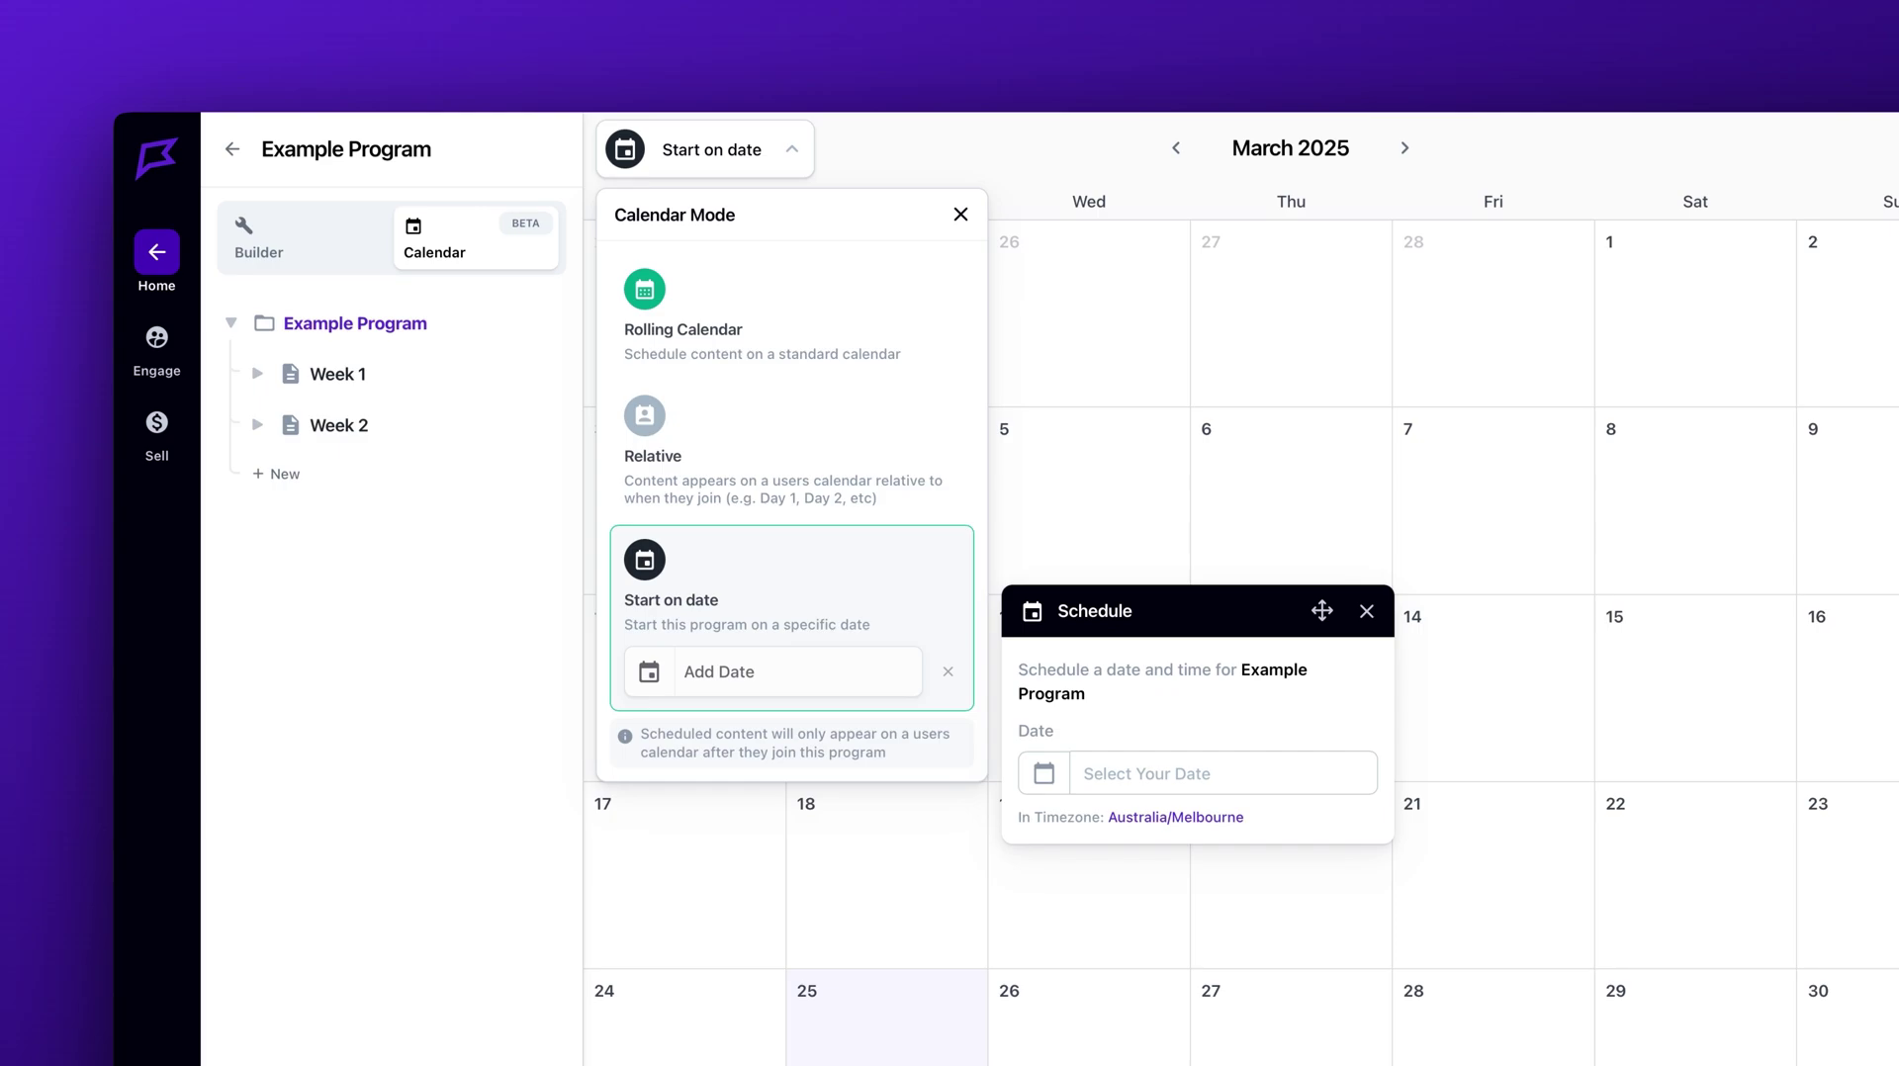
- Set the program's calendar mode to Relative and close the mode options
click(841, 509)
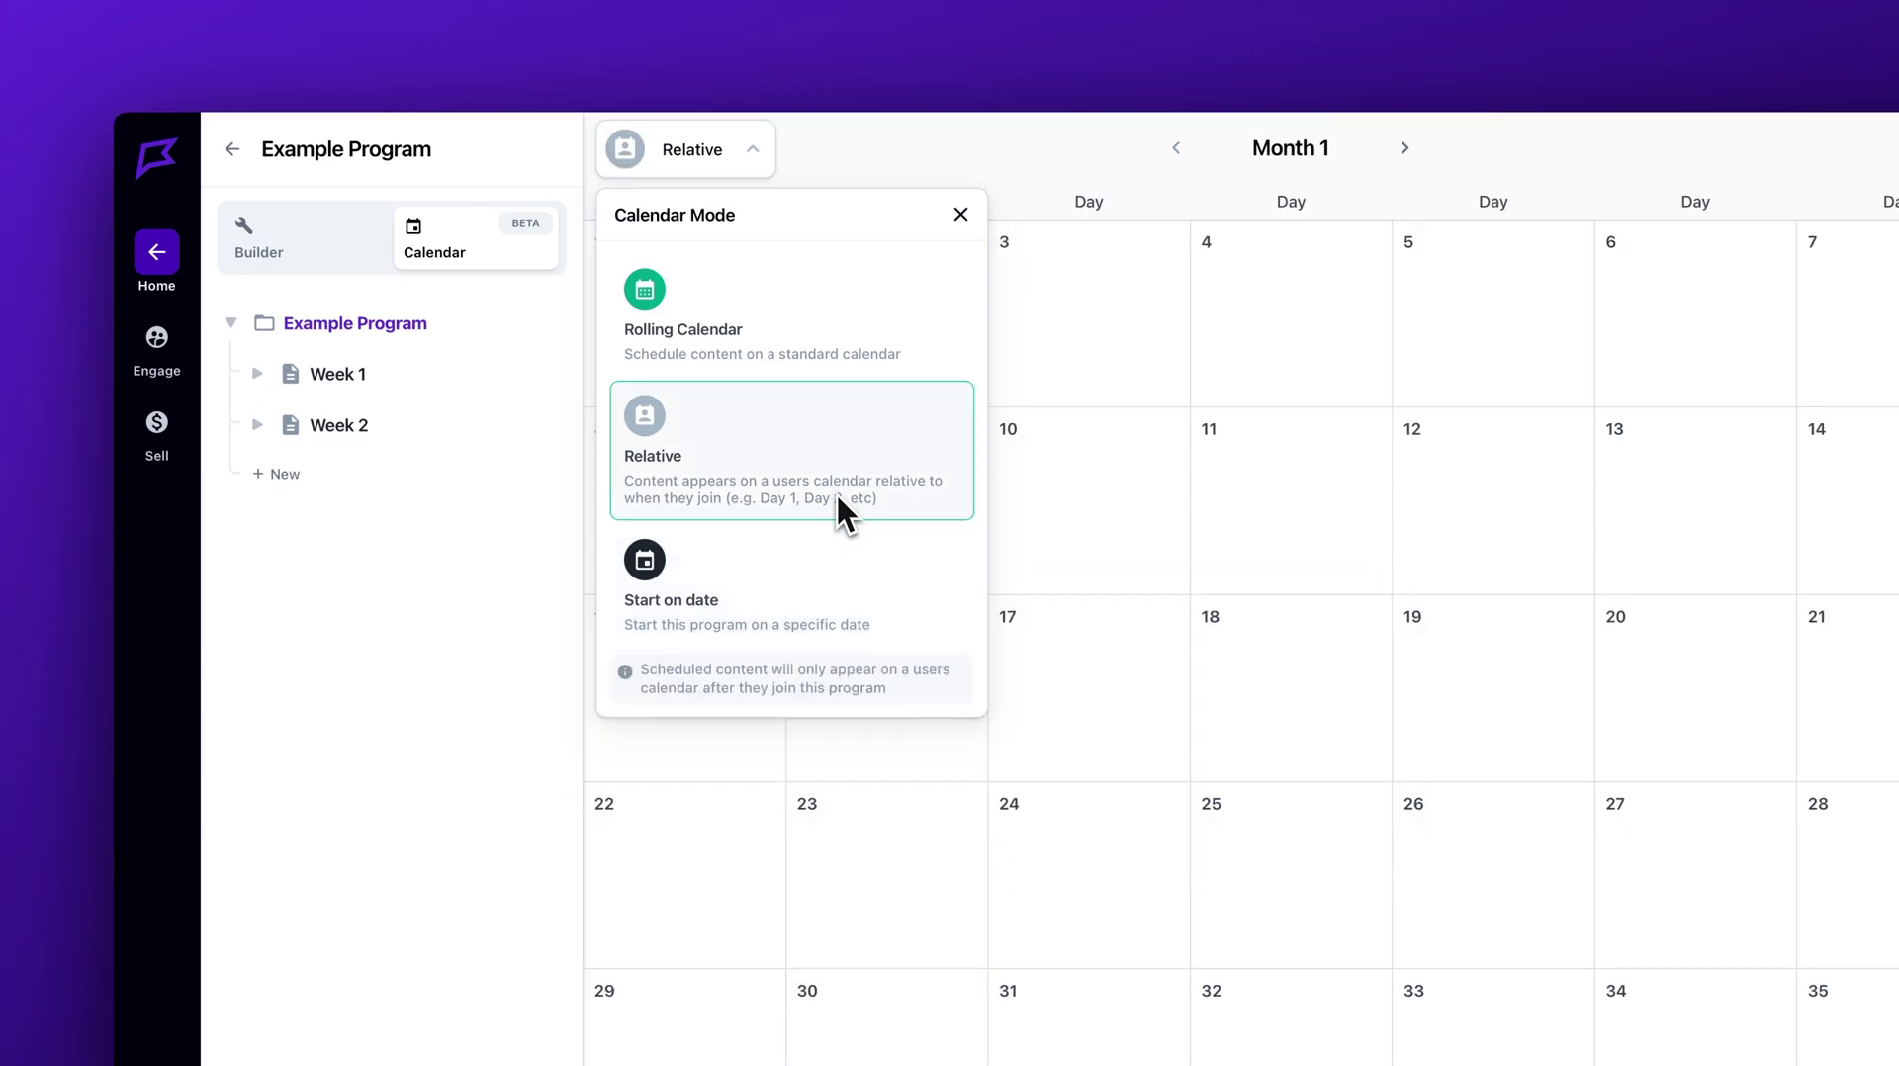
click(953, 220)
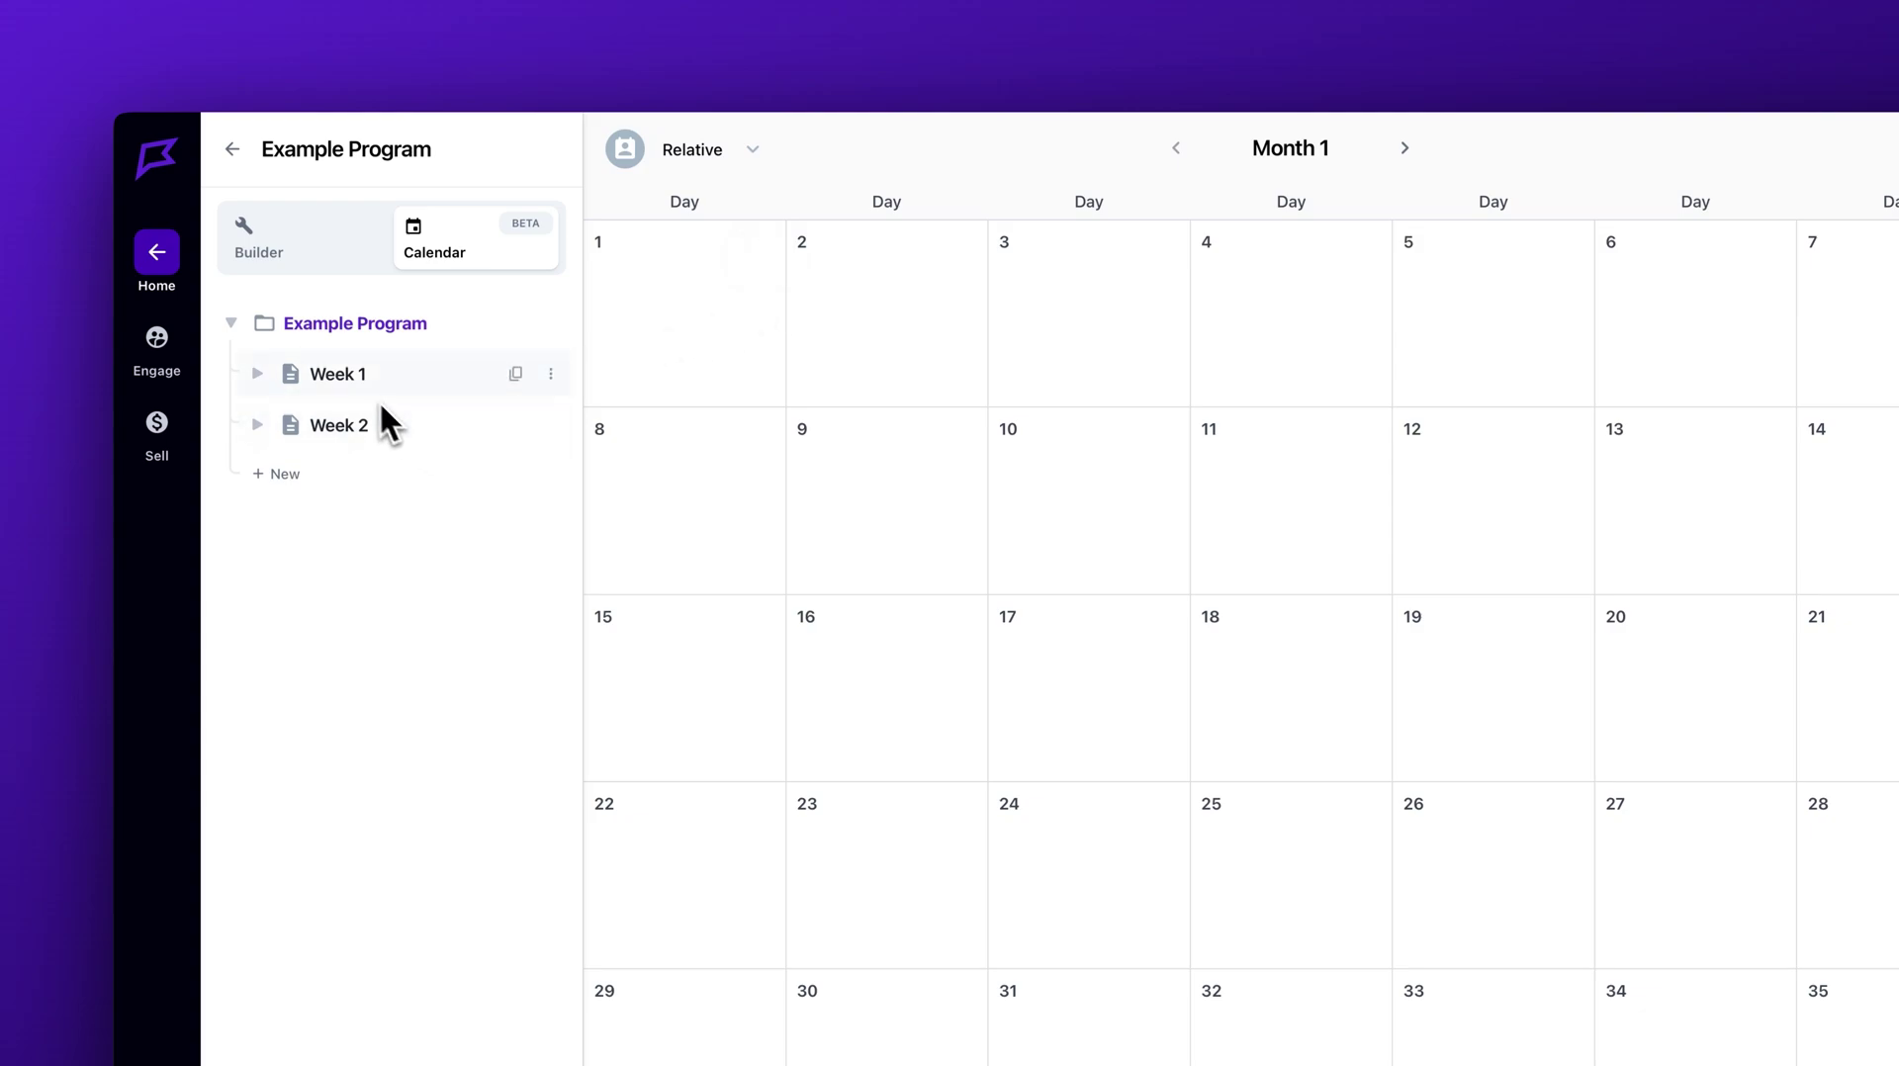
- Schedule Week 1 across Days 1 to 7 and Week 2 across Days 8 to 14 of the program calendar
drag(358, 383, 651, 309)
drag(777, 294, 1844, 297)
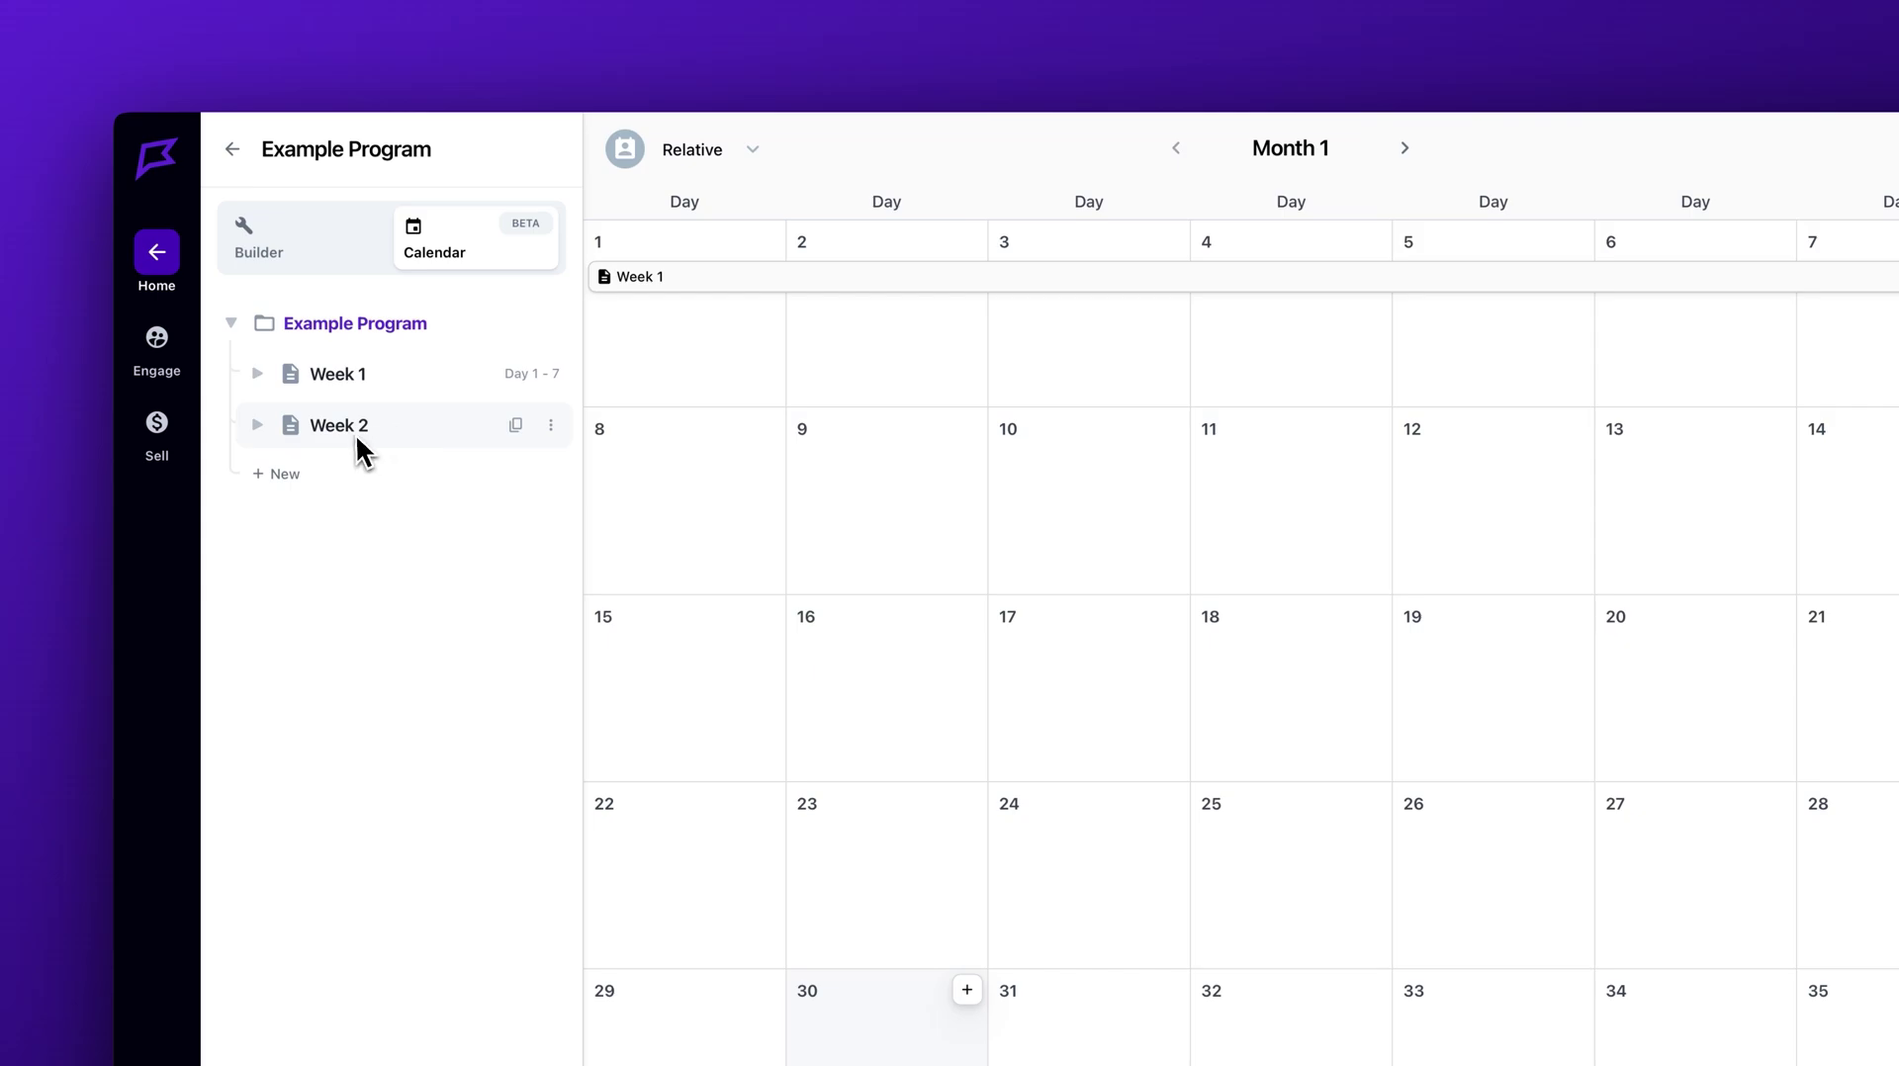
drag(358, 435, 1840, 457)
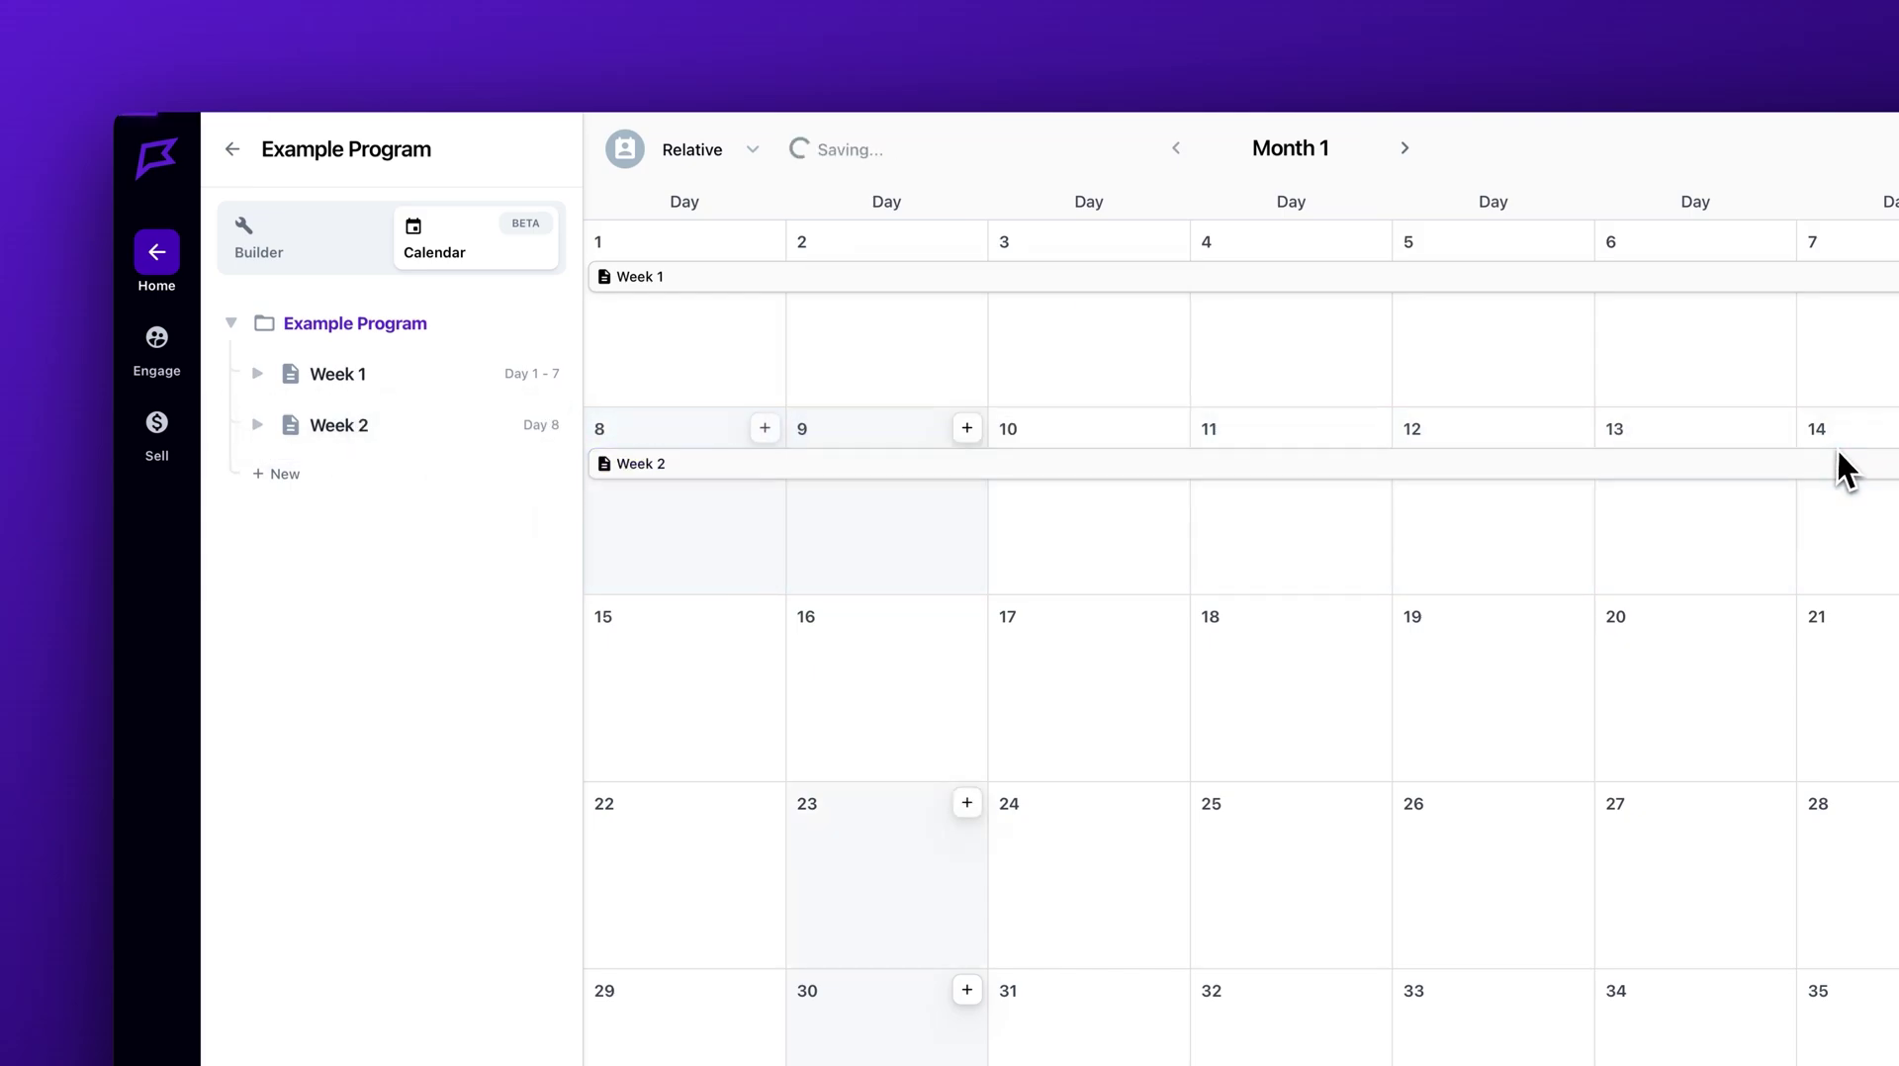
- Add the existing Example Workout to Day 2 and expand Week 1 in the program outline
click(896, 336)
click(1040, 663)
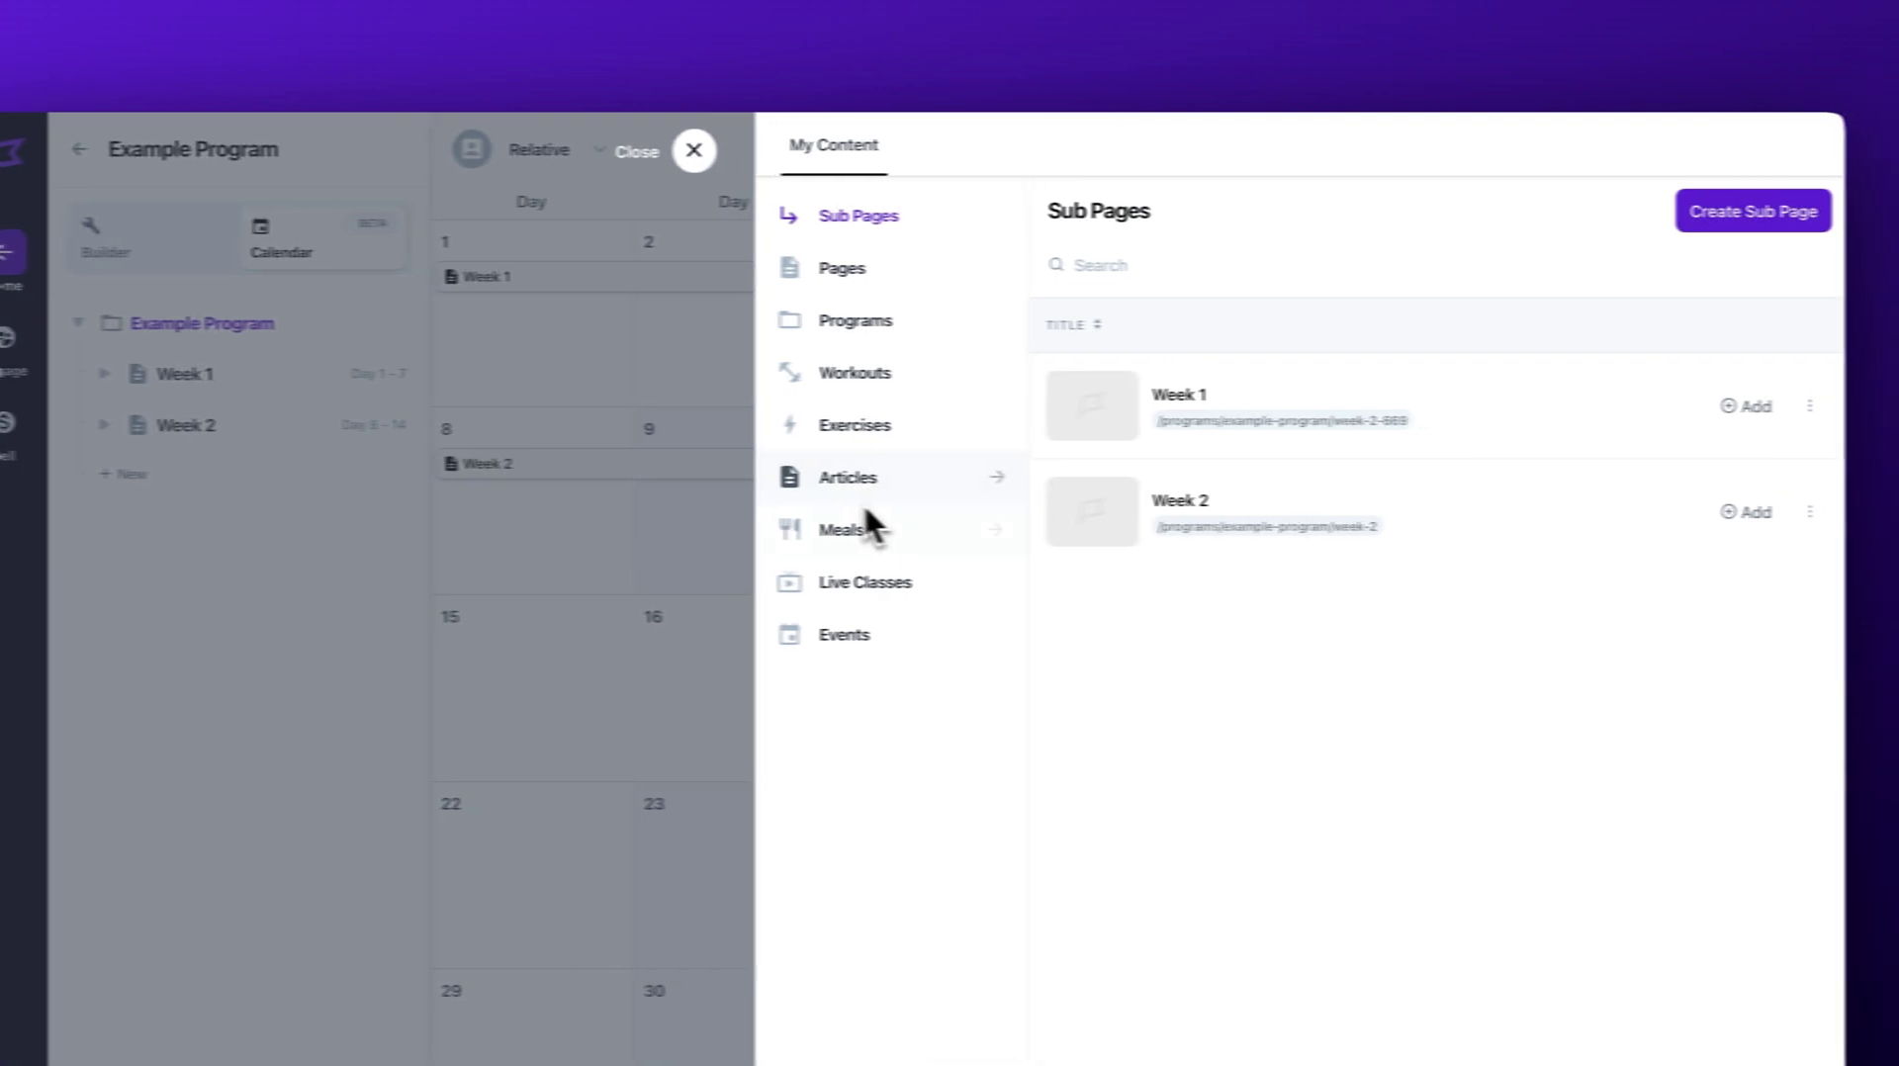
click(861, 378)
click(1234, 413)
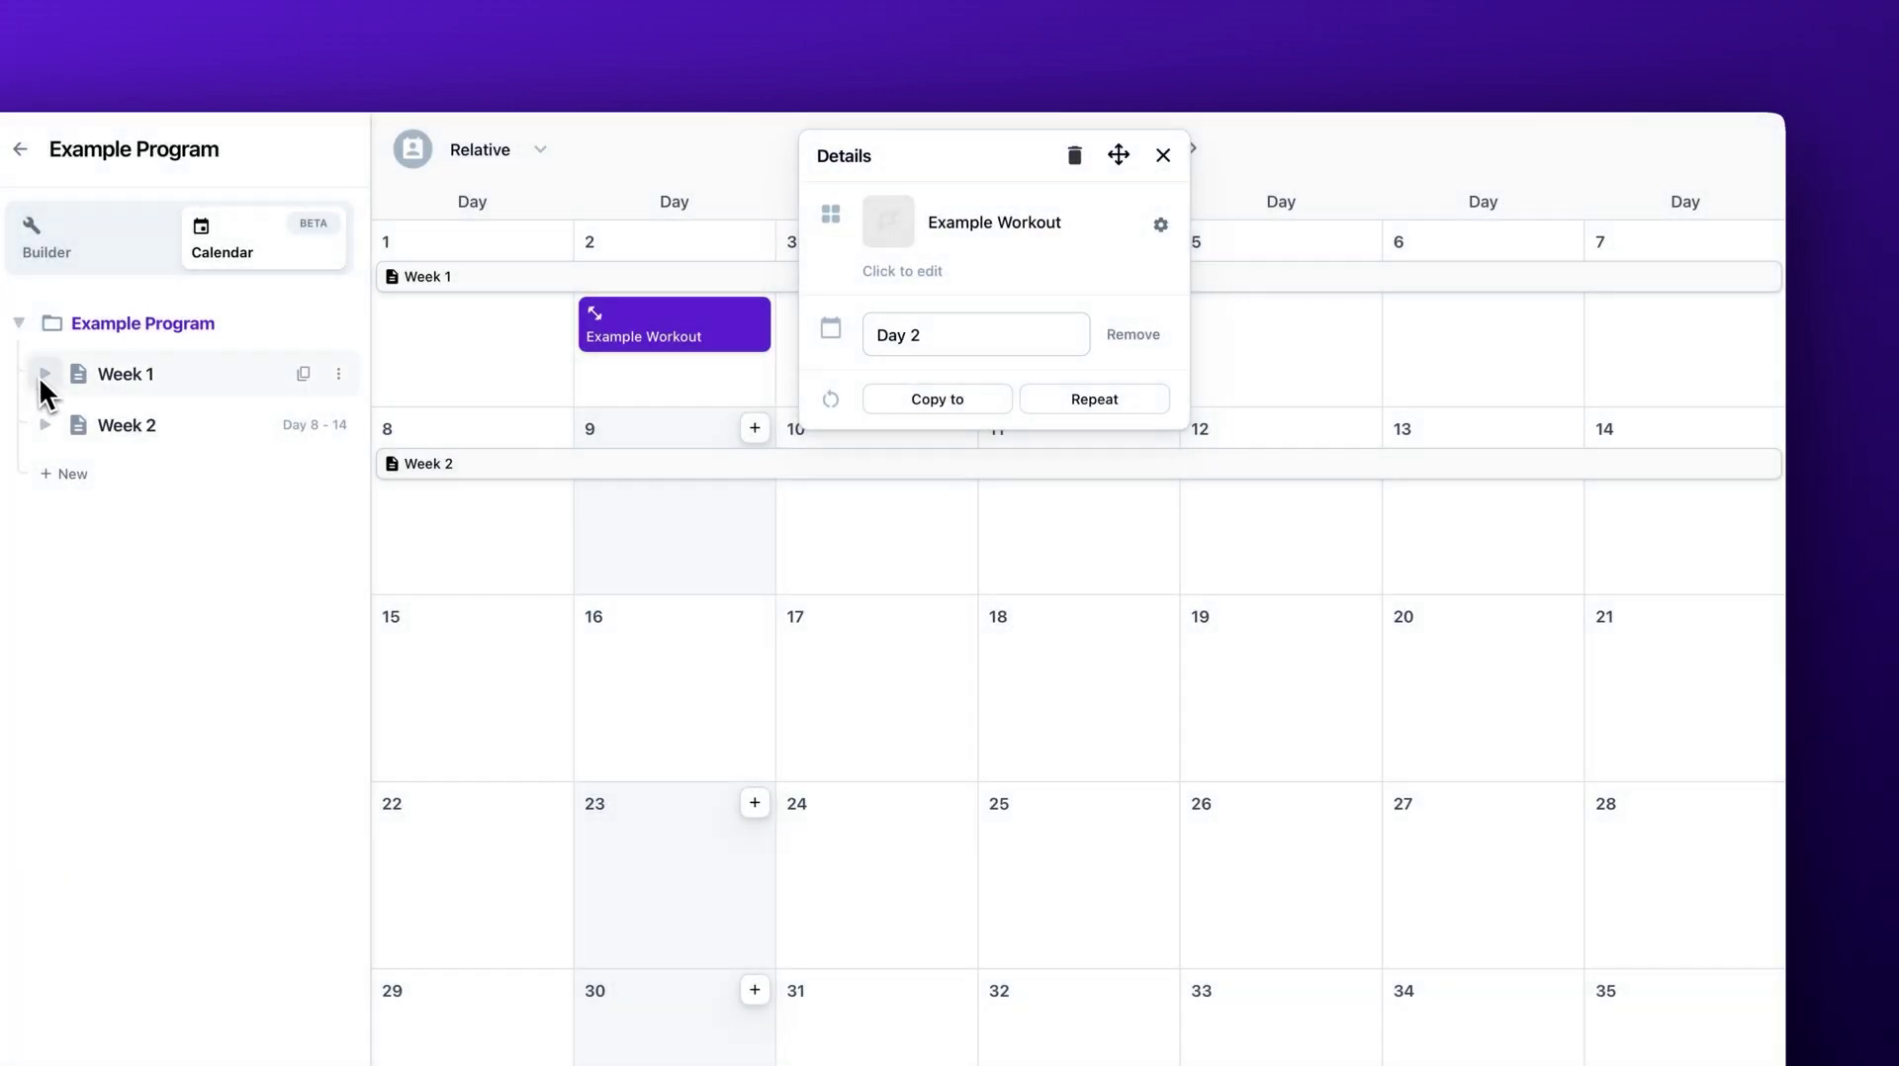
click(45, 373)
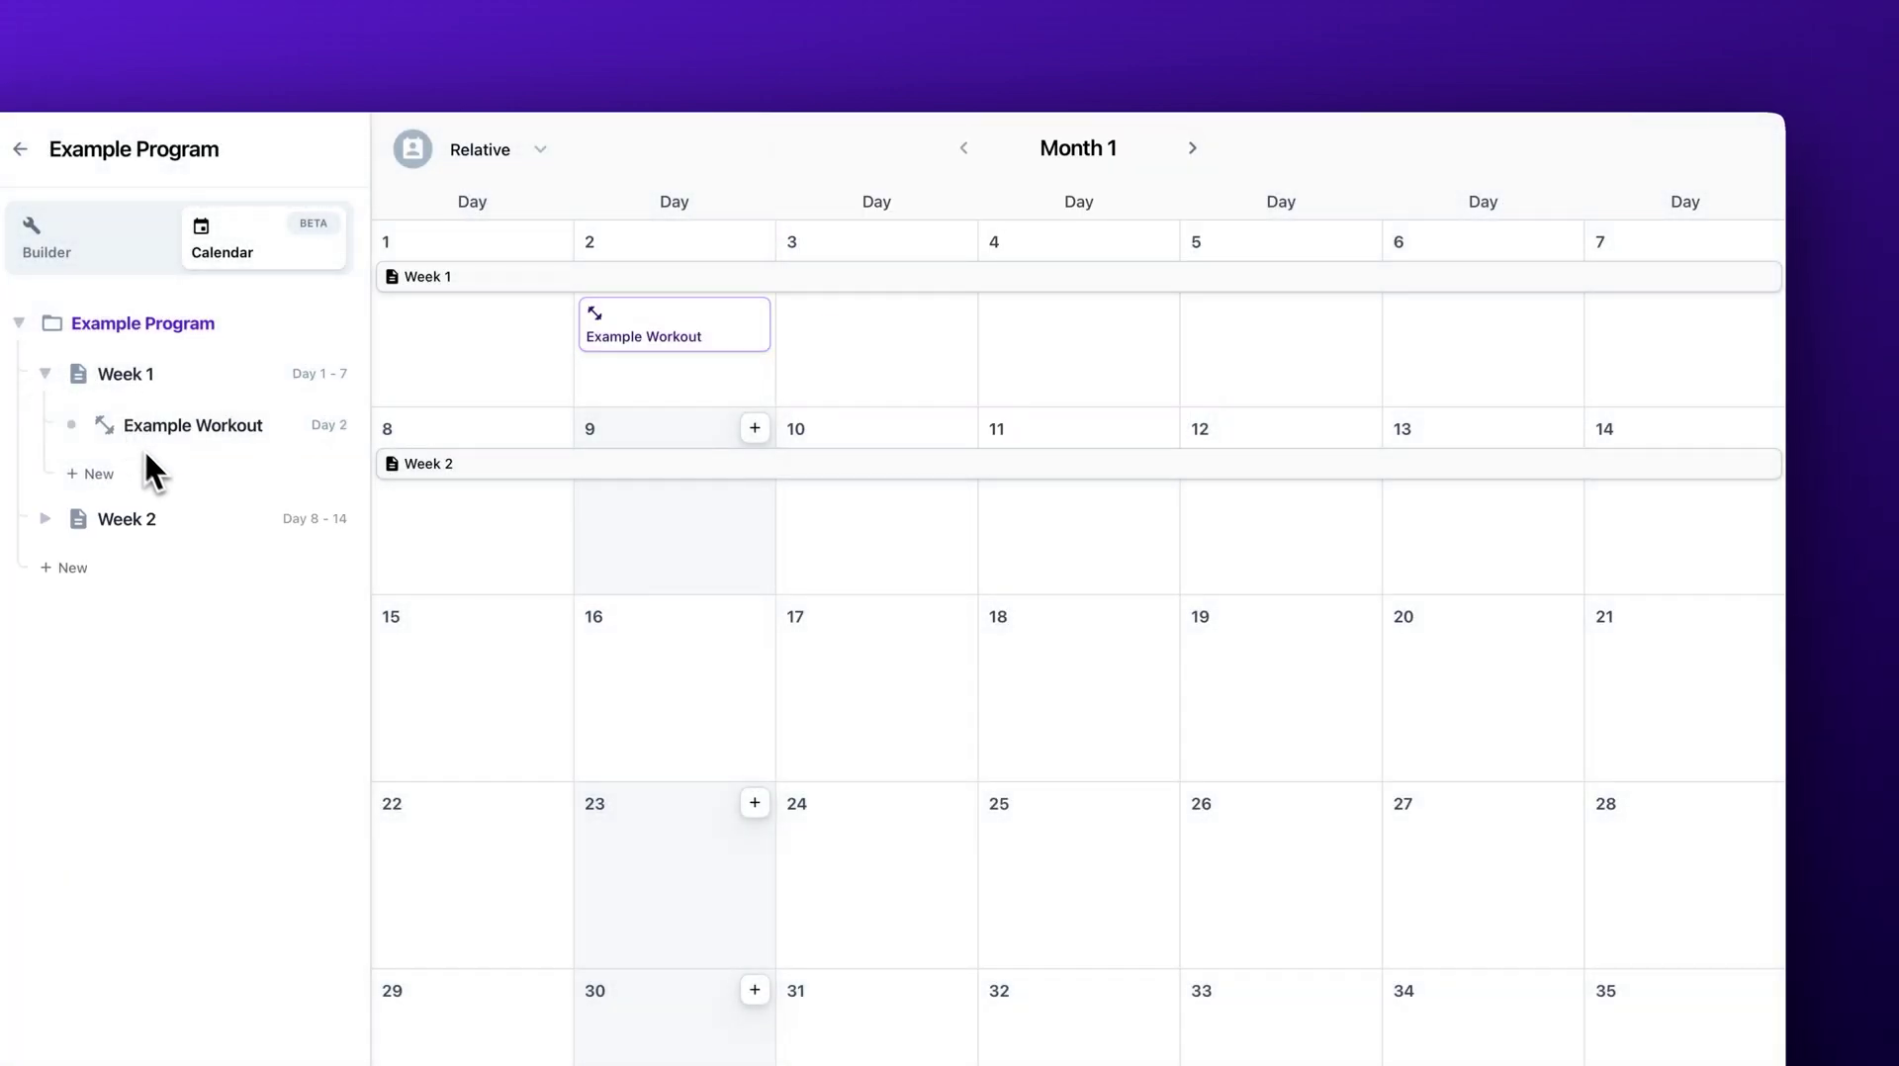
- Copy the Day 2 Example Workout to Day 9 and expand Week 2 in the program outline
drag(635, 336, 667, 542)
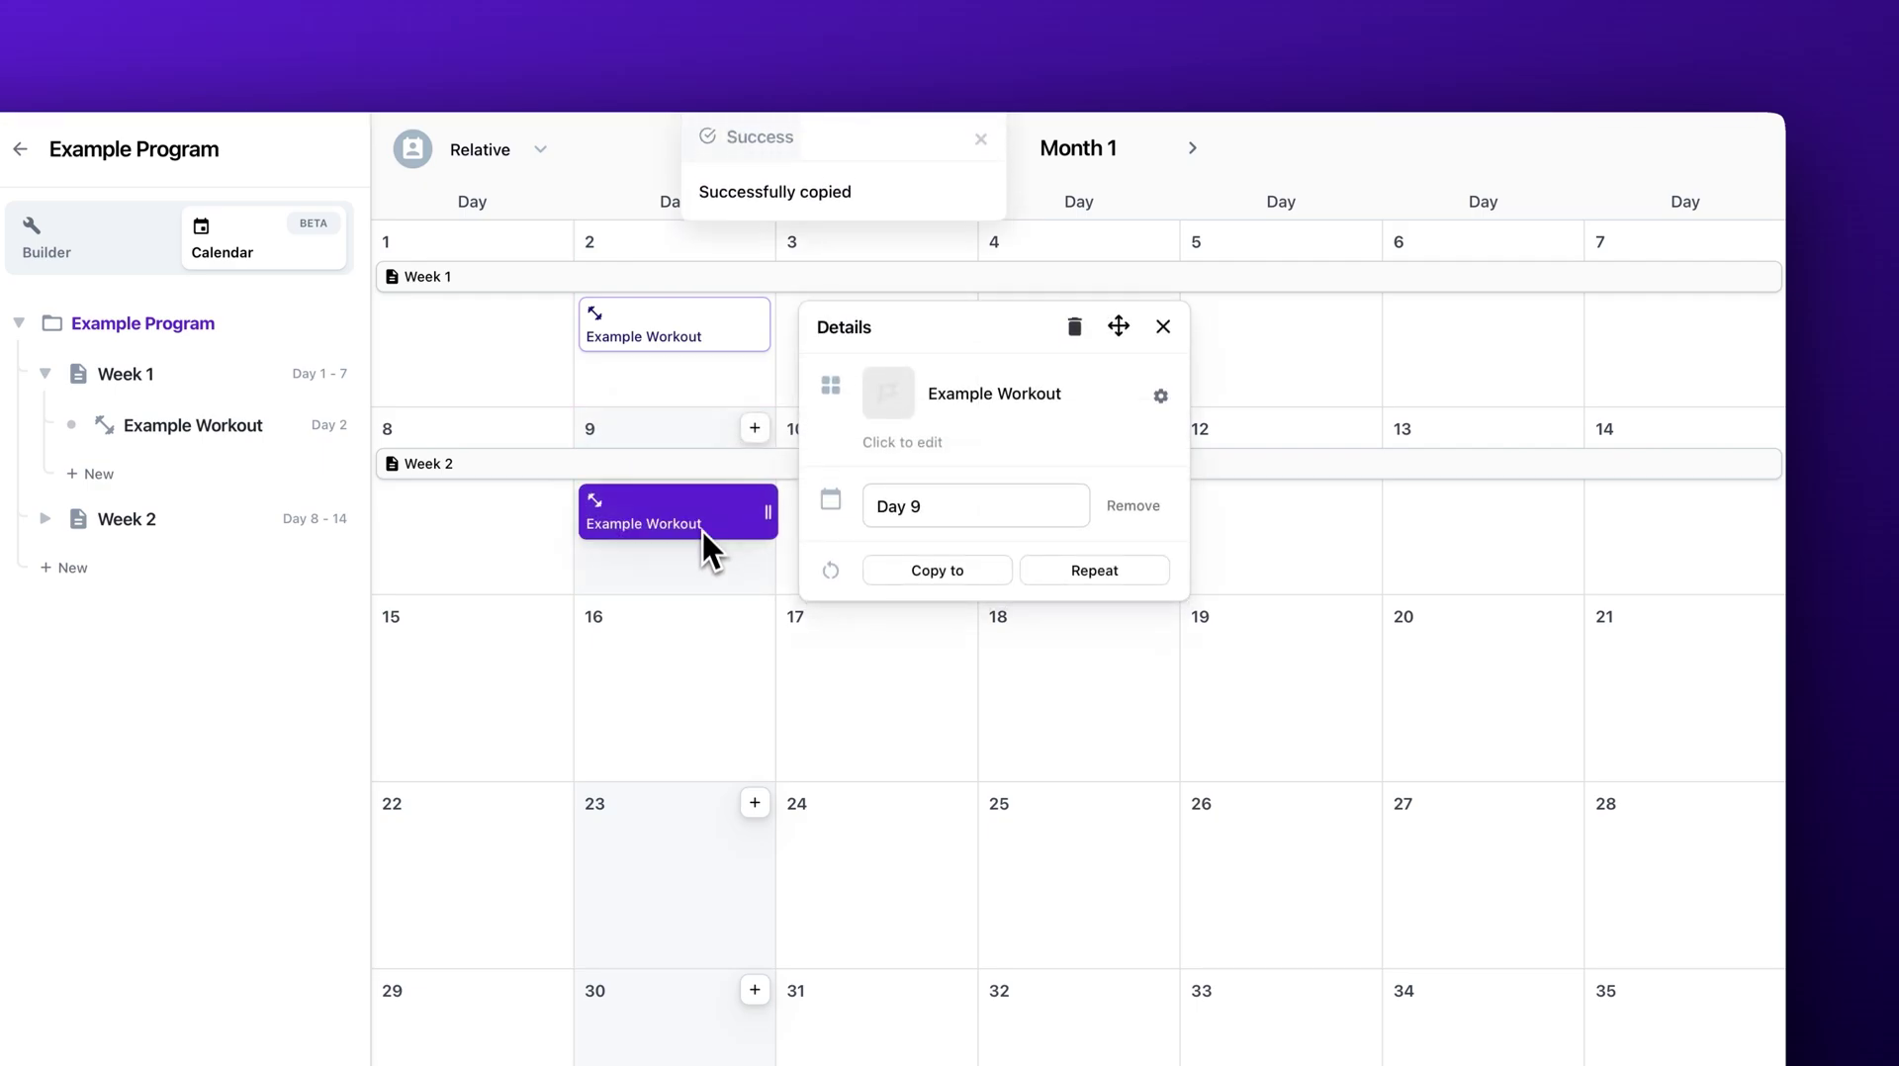
click(49, 519)
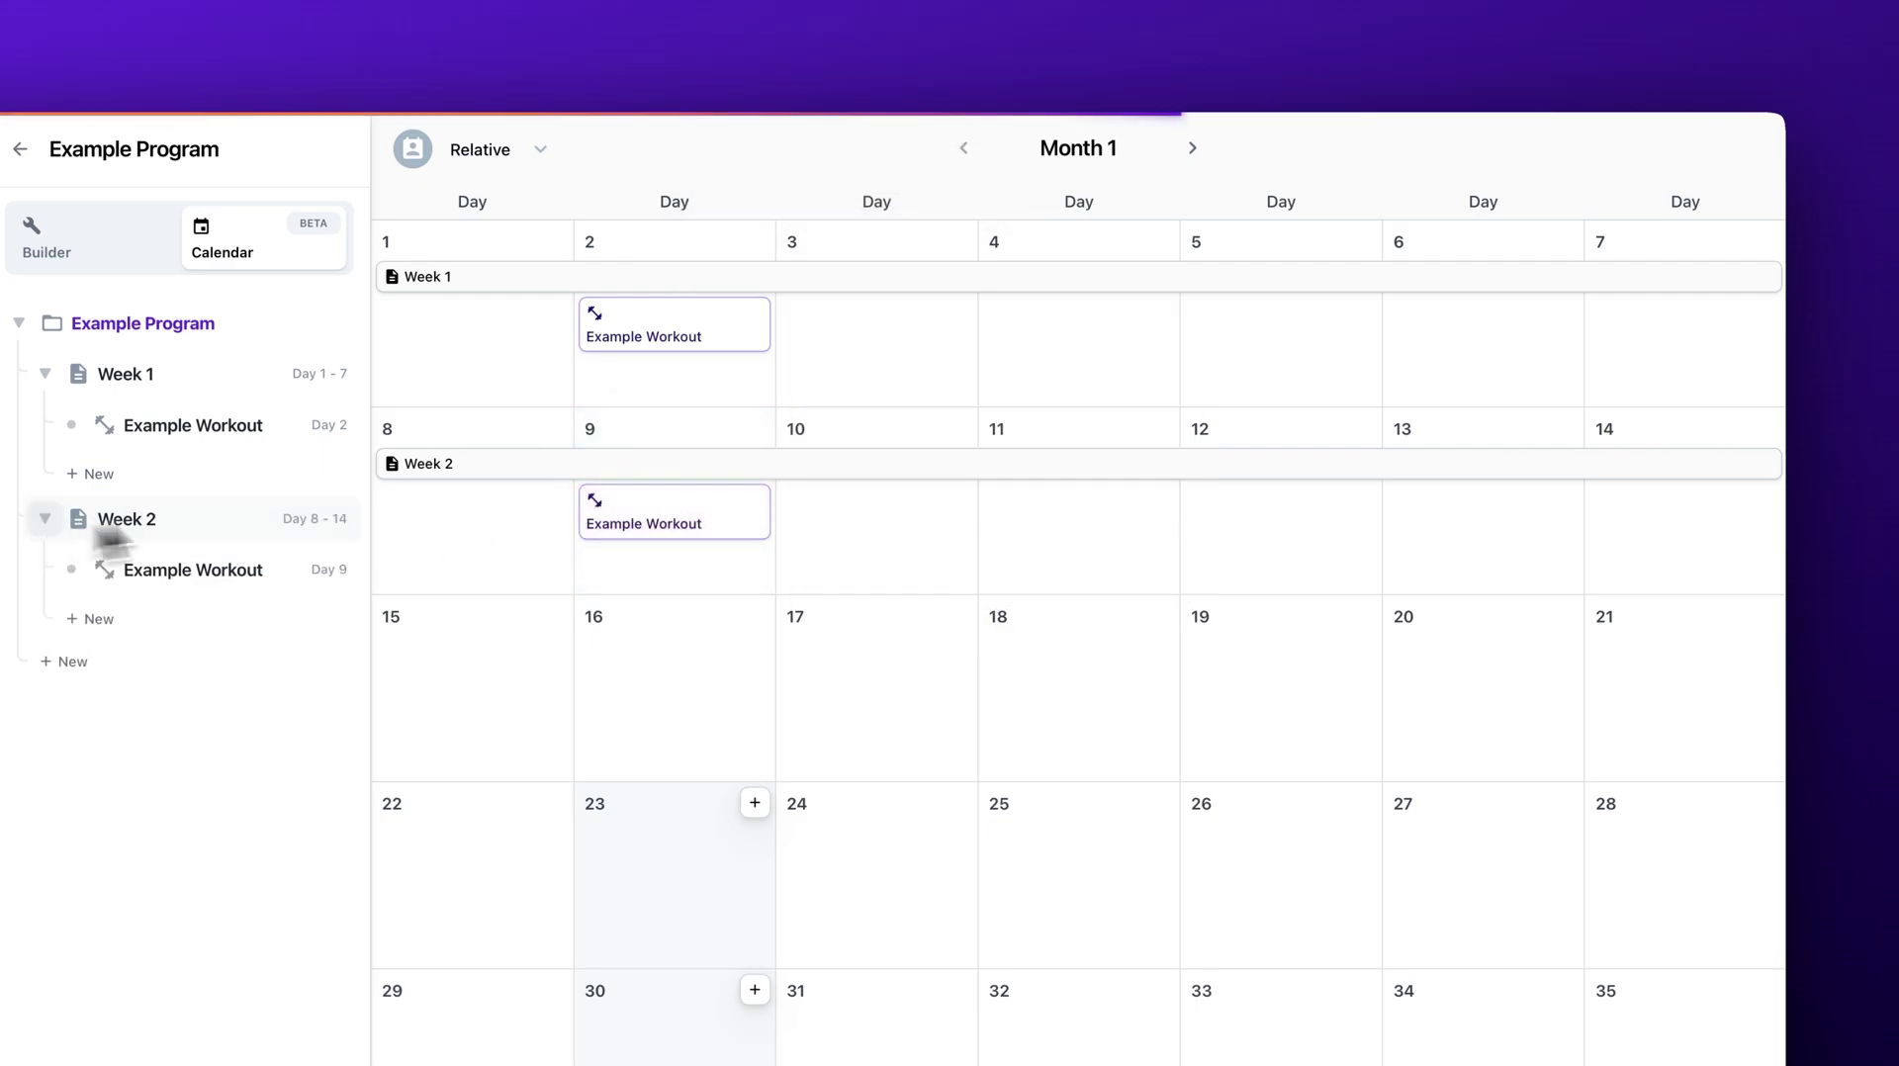
- Copy the Day 9 Example Workout to Day 11 and close its details
click(673, 519)
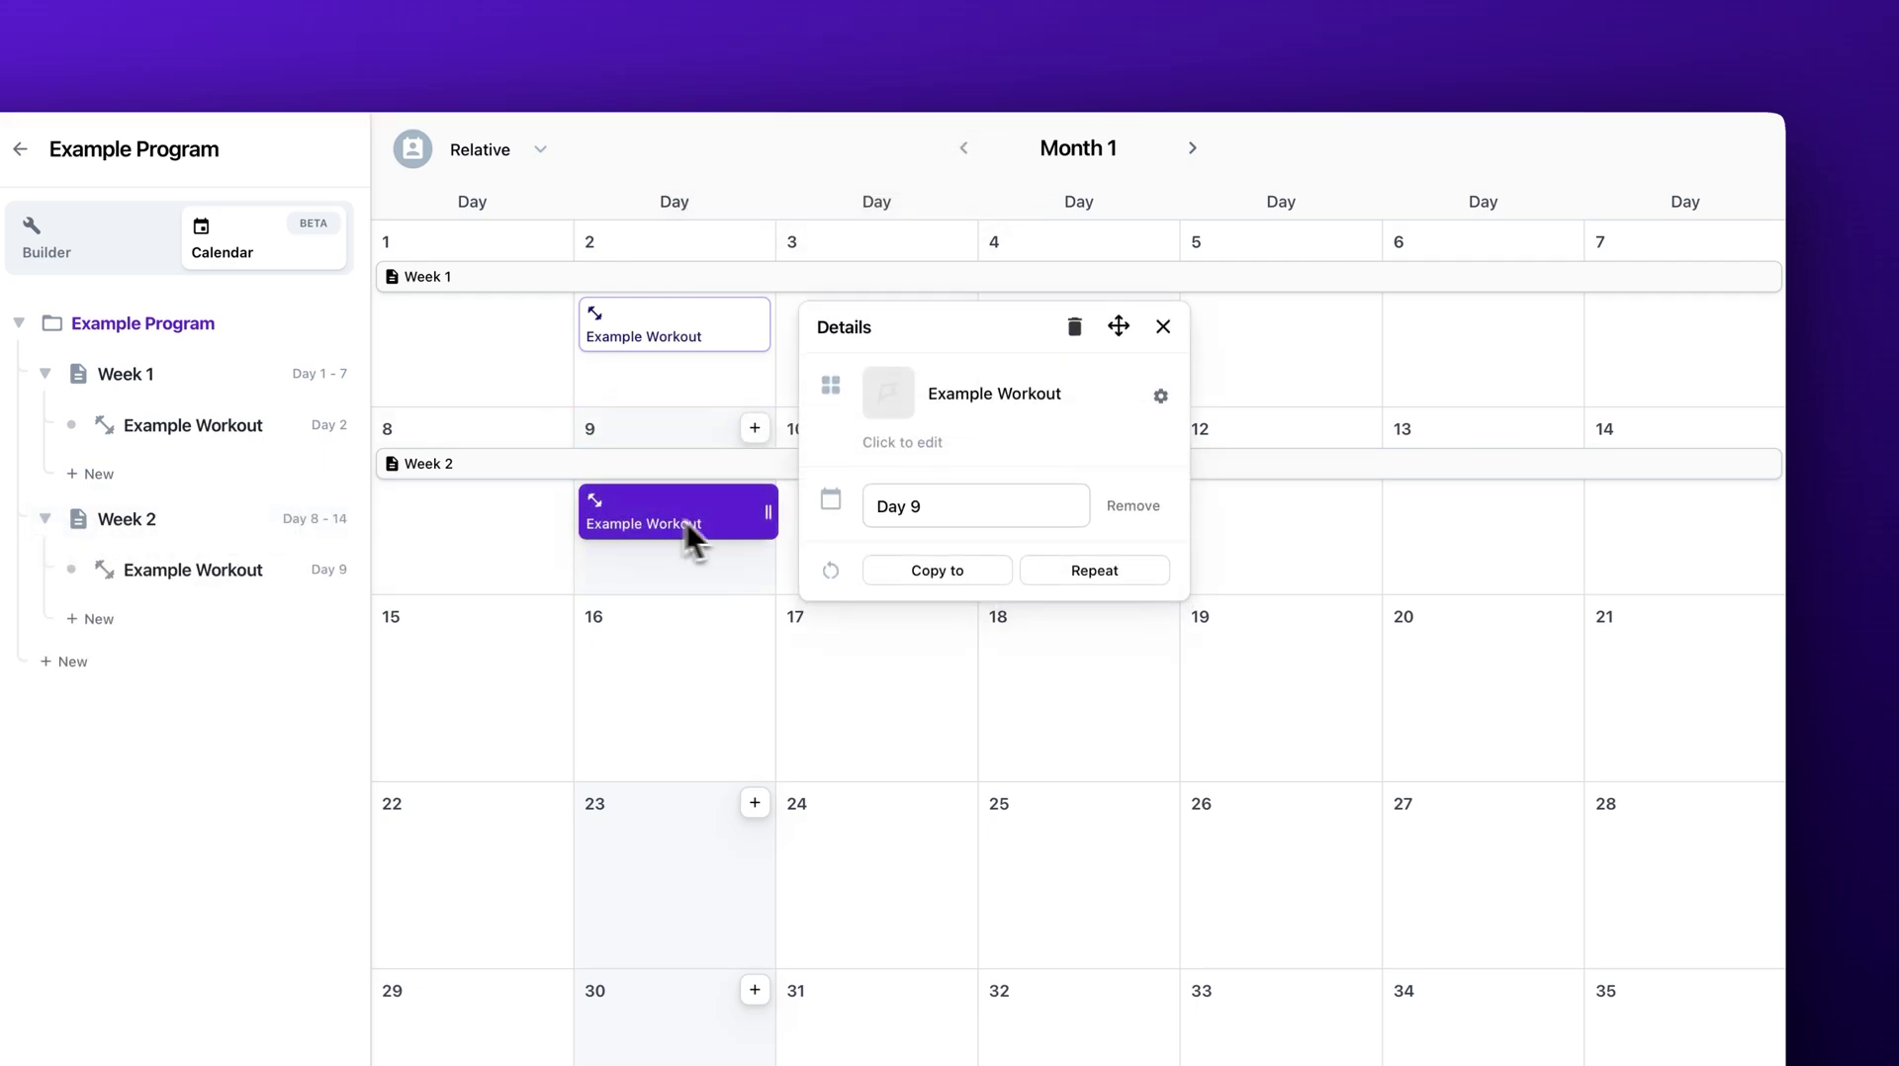
click(900, 570)
click(920, 439)
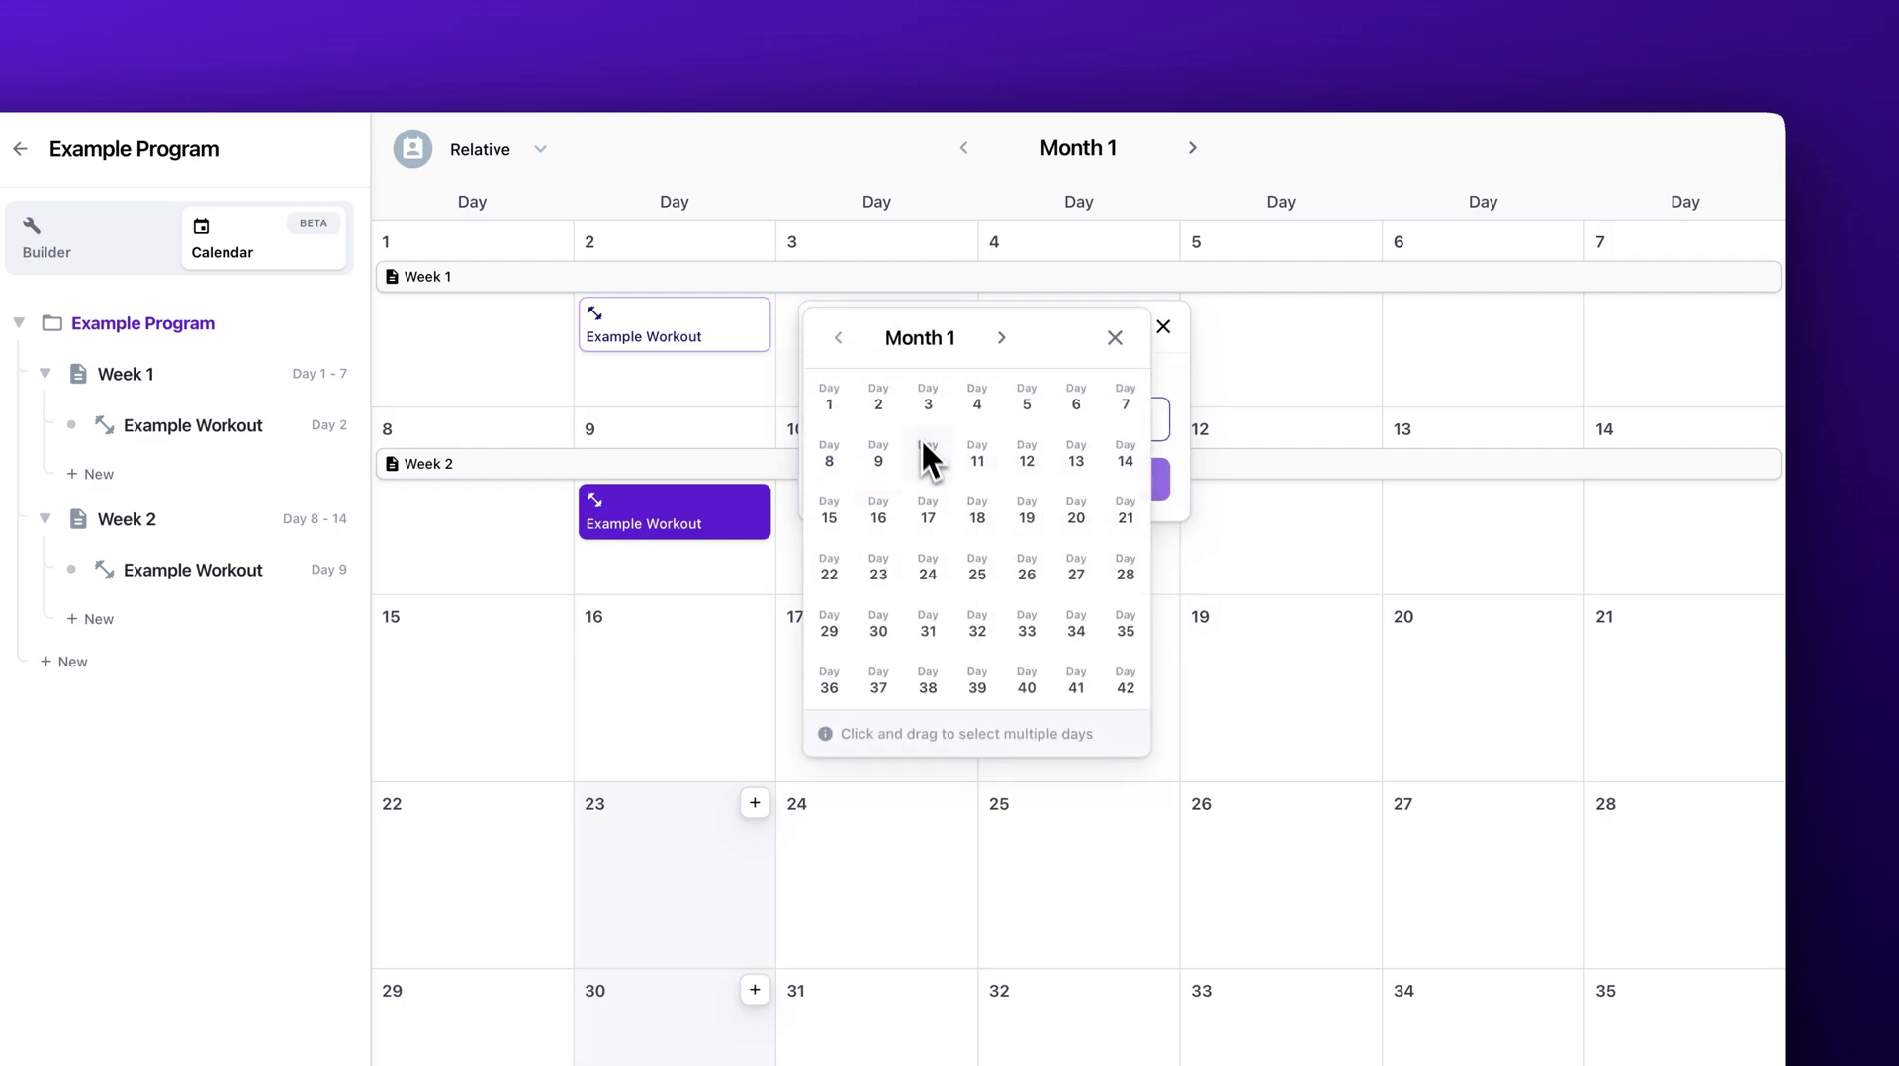
click(979, 463)
click(997, 490)
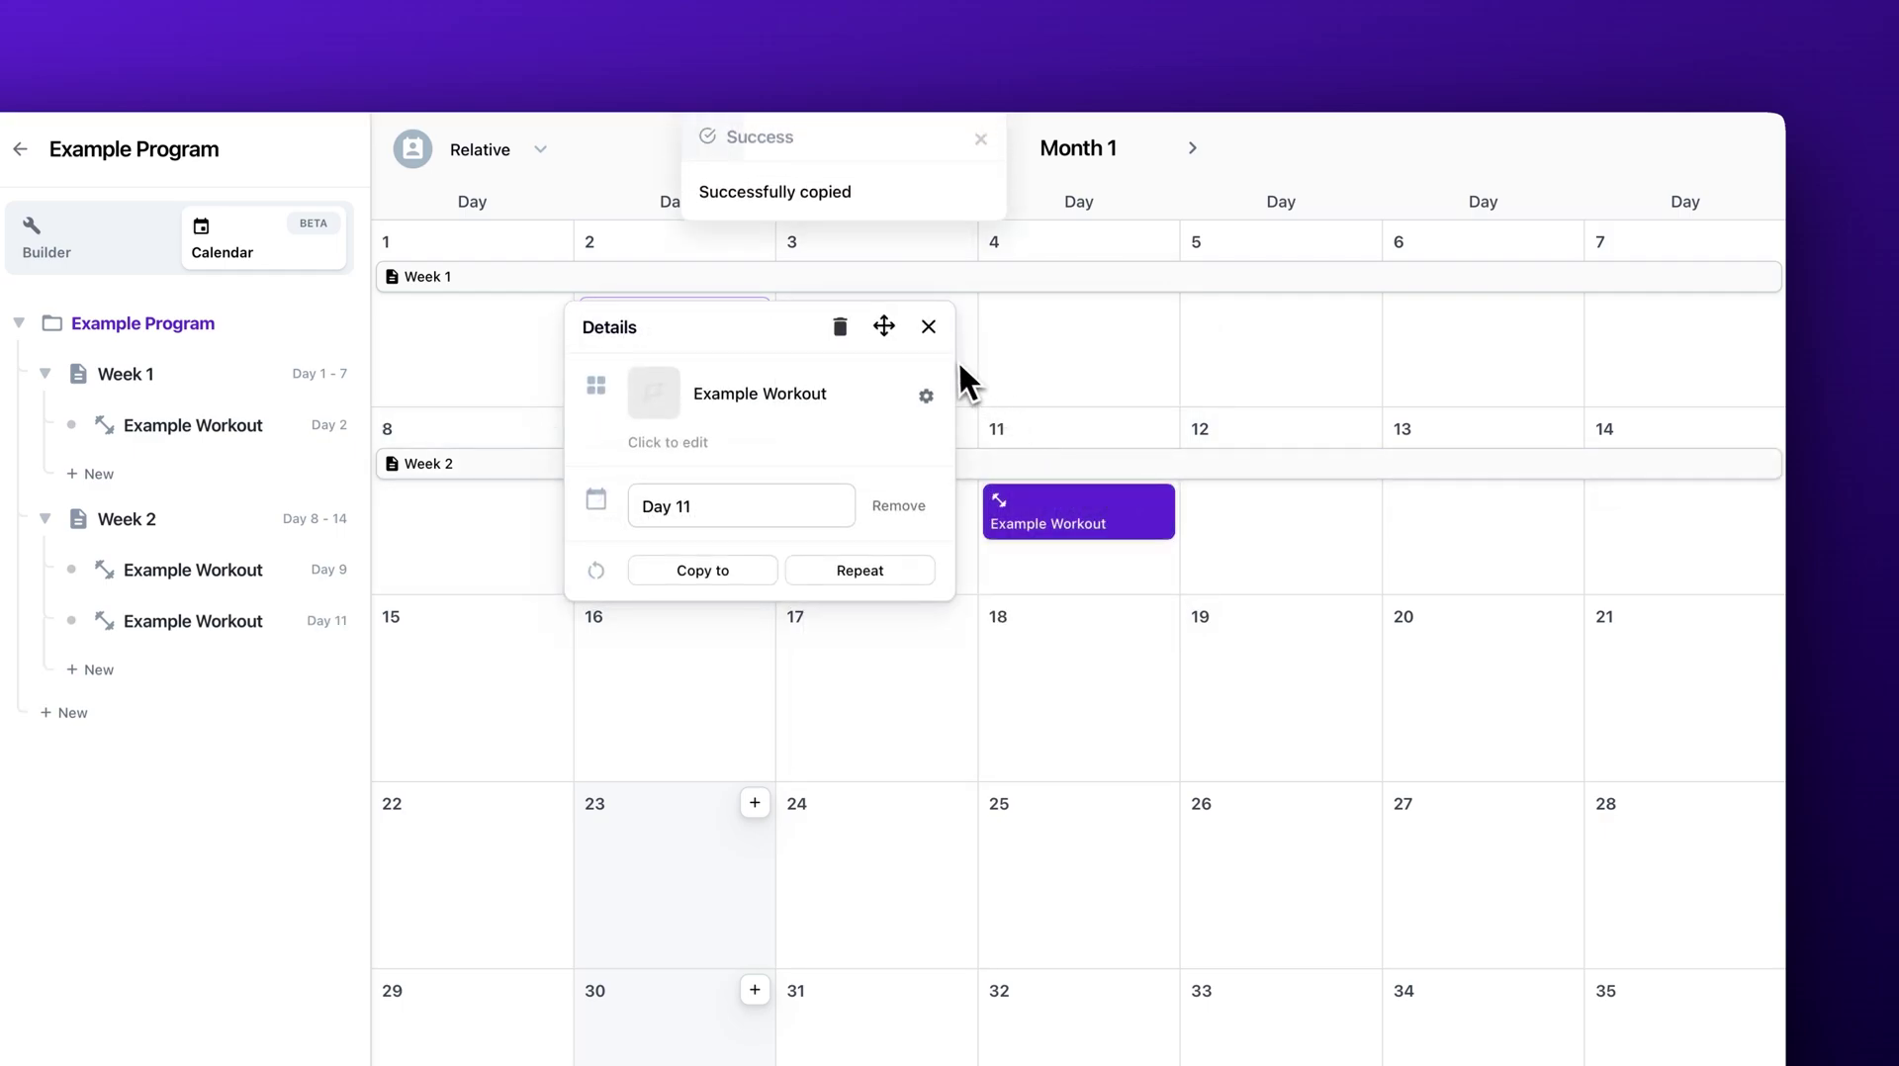
click(957, 364)
- Repeat Week 2 for 2 weeks on the program calendar
click(758, 471)
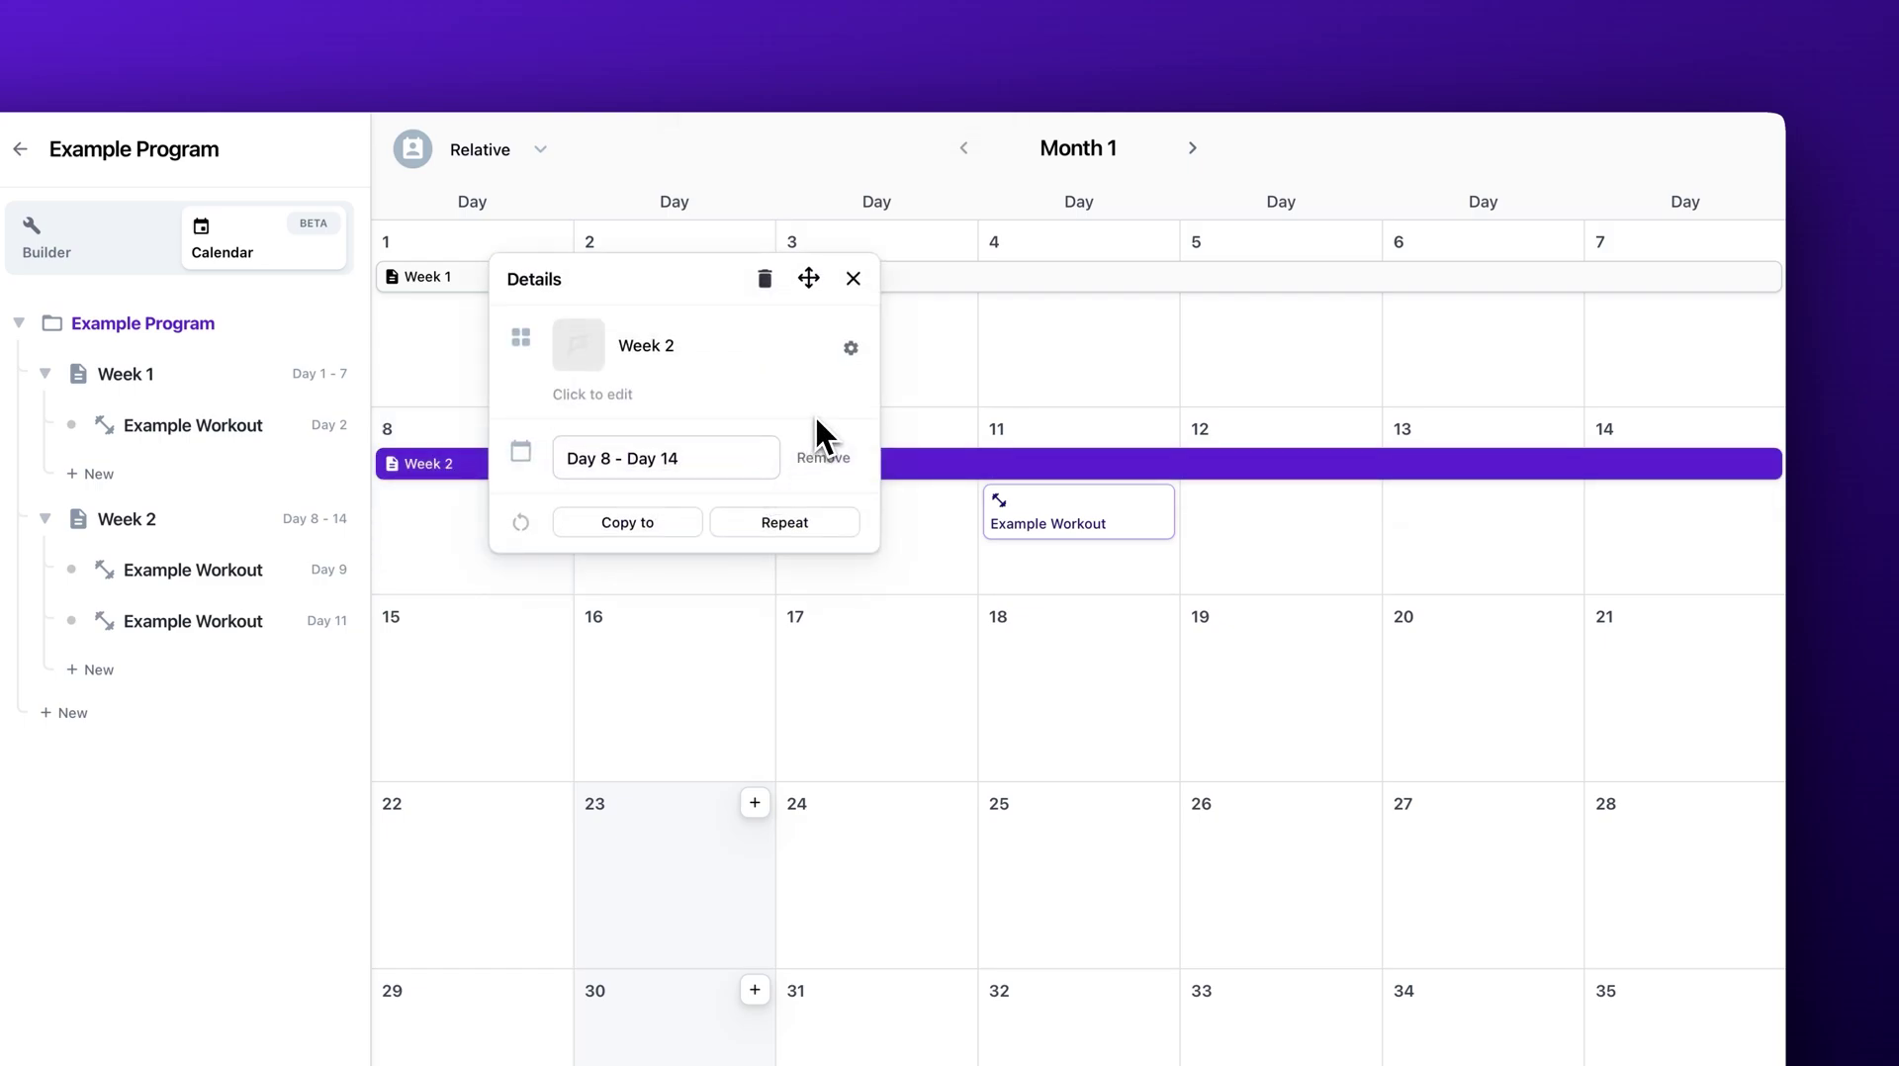
click(787, 524)
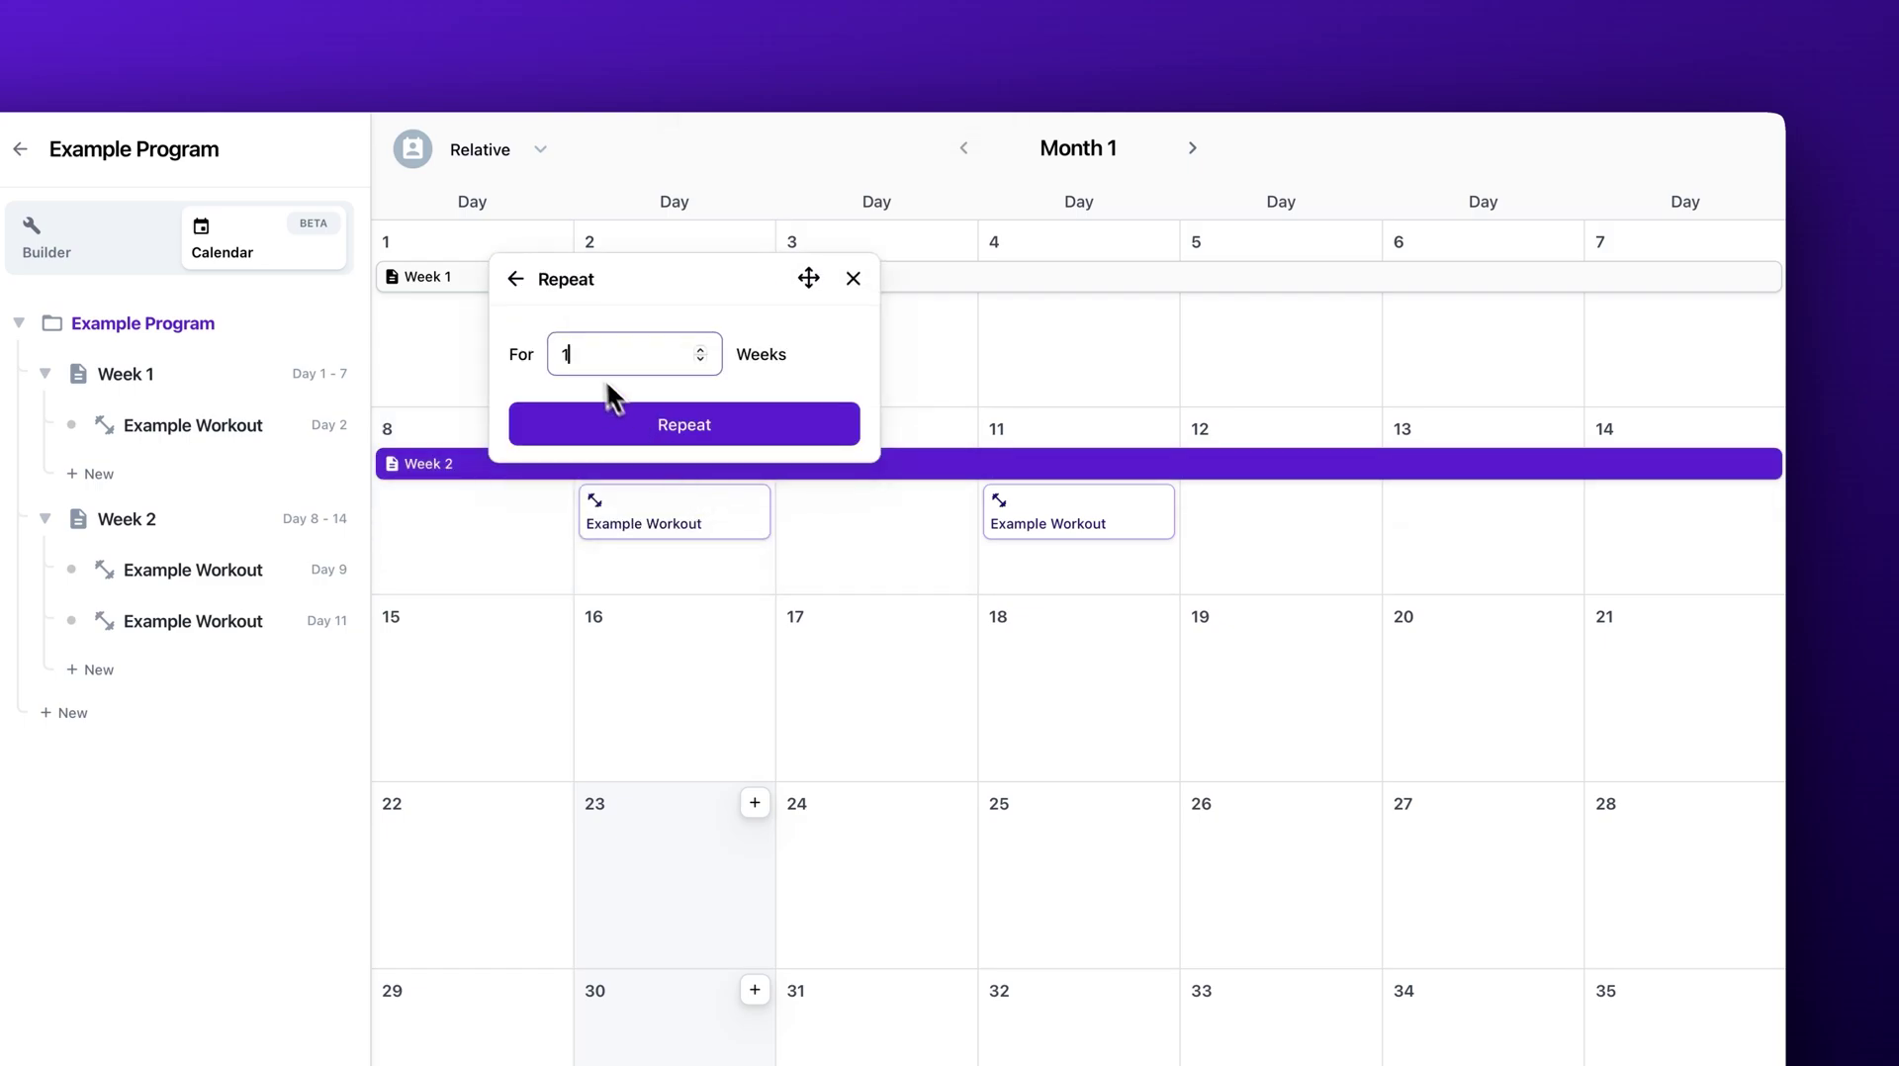
key(Up)
click(621, 431)
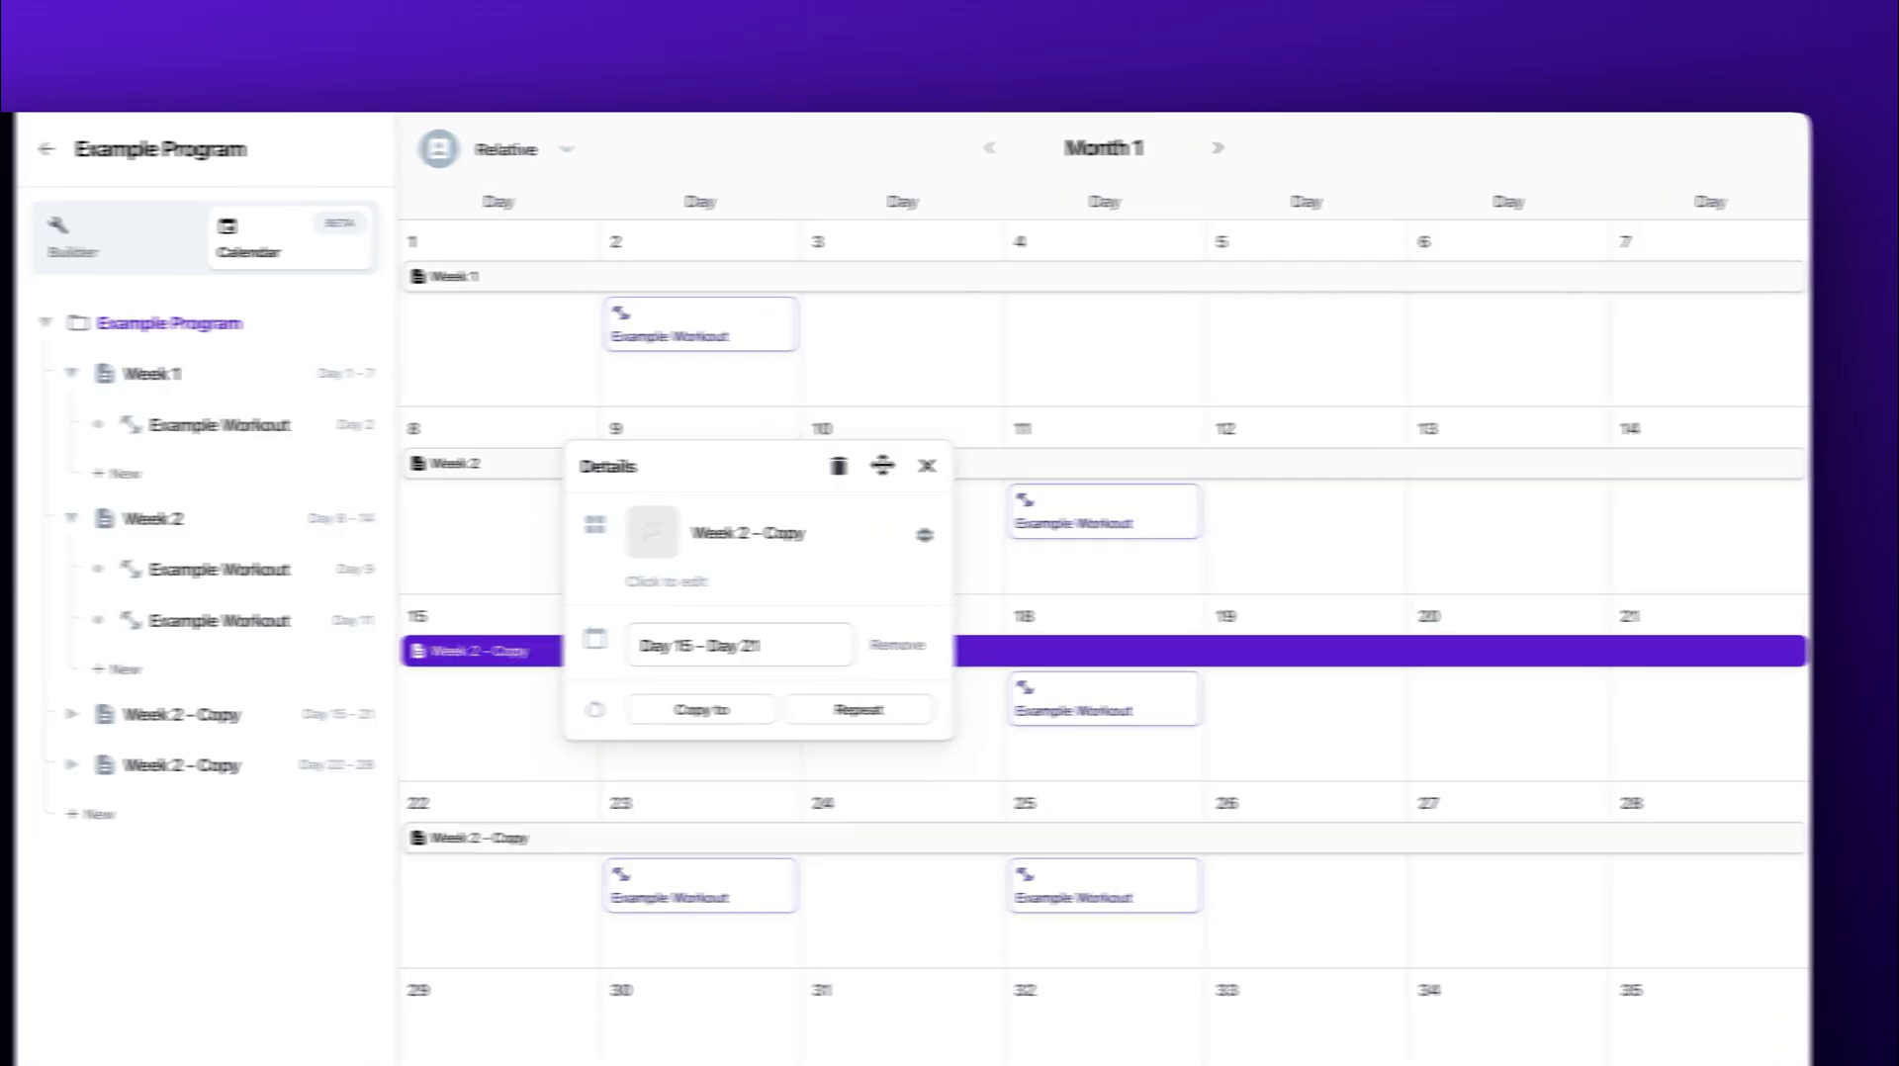
- Rename the Week 2 copy scheduled for Days 15 to 21 as Week 3 in the program outline
click(188, 714)
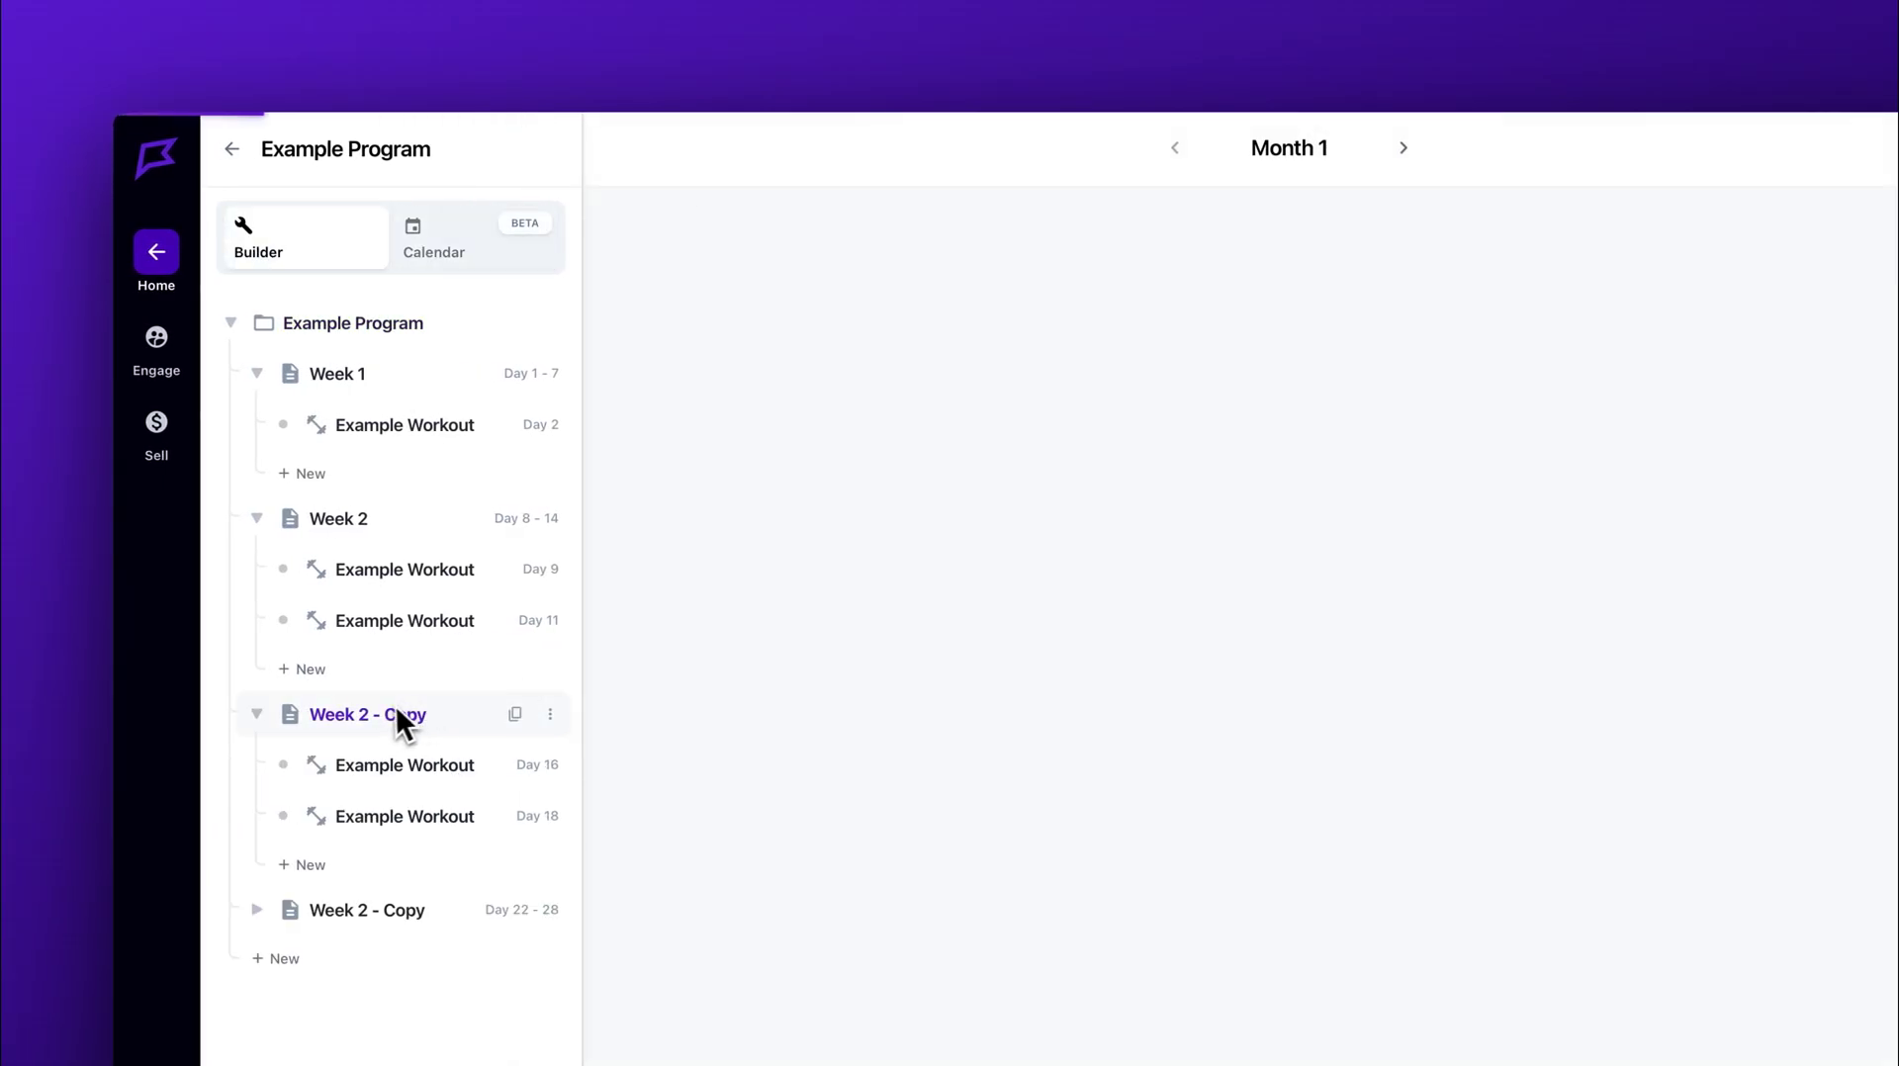
double_click(366, 708)
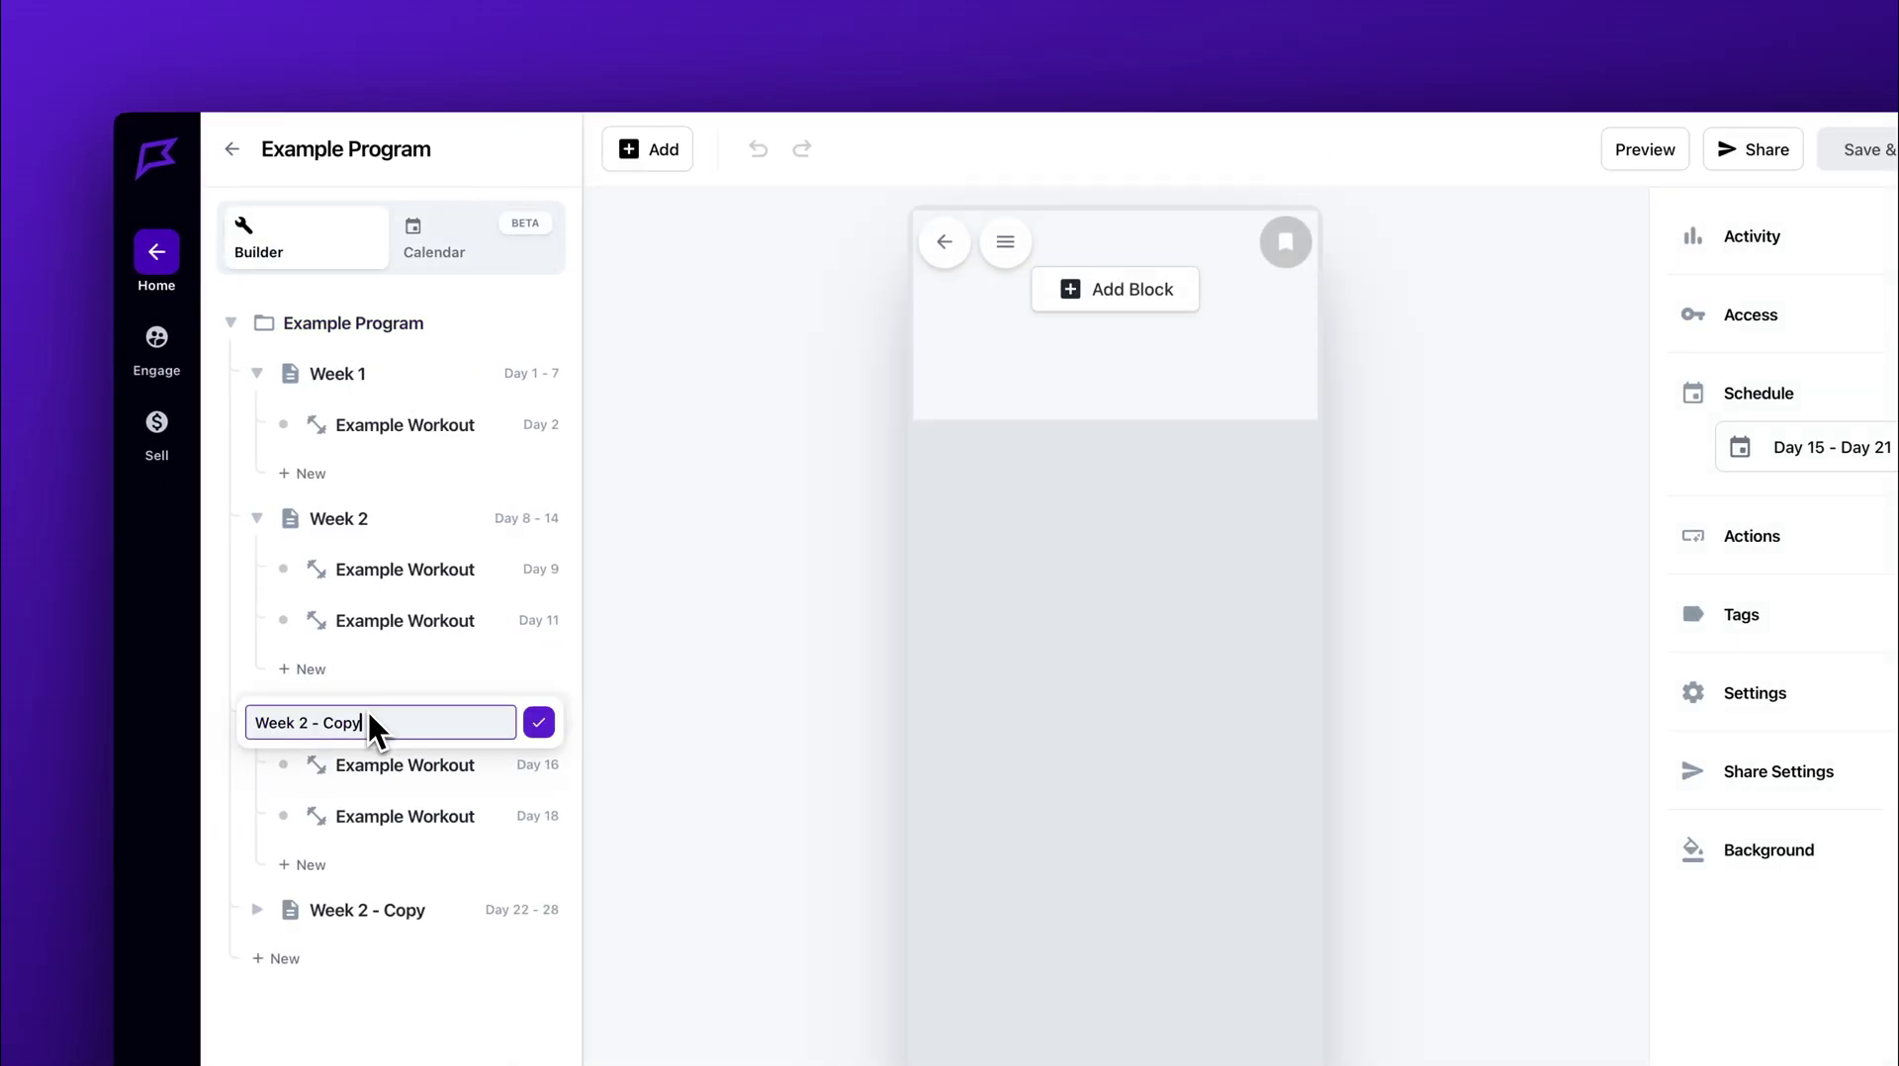
text(Week 3)
key(Return)
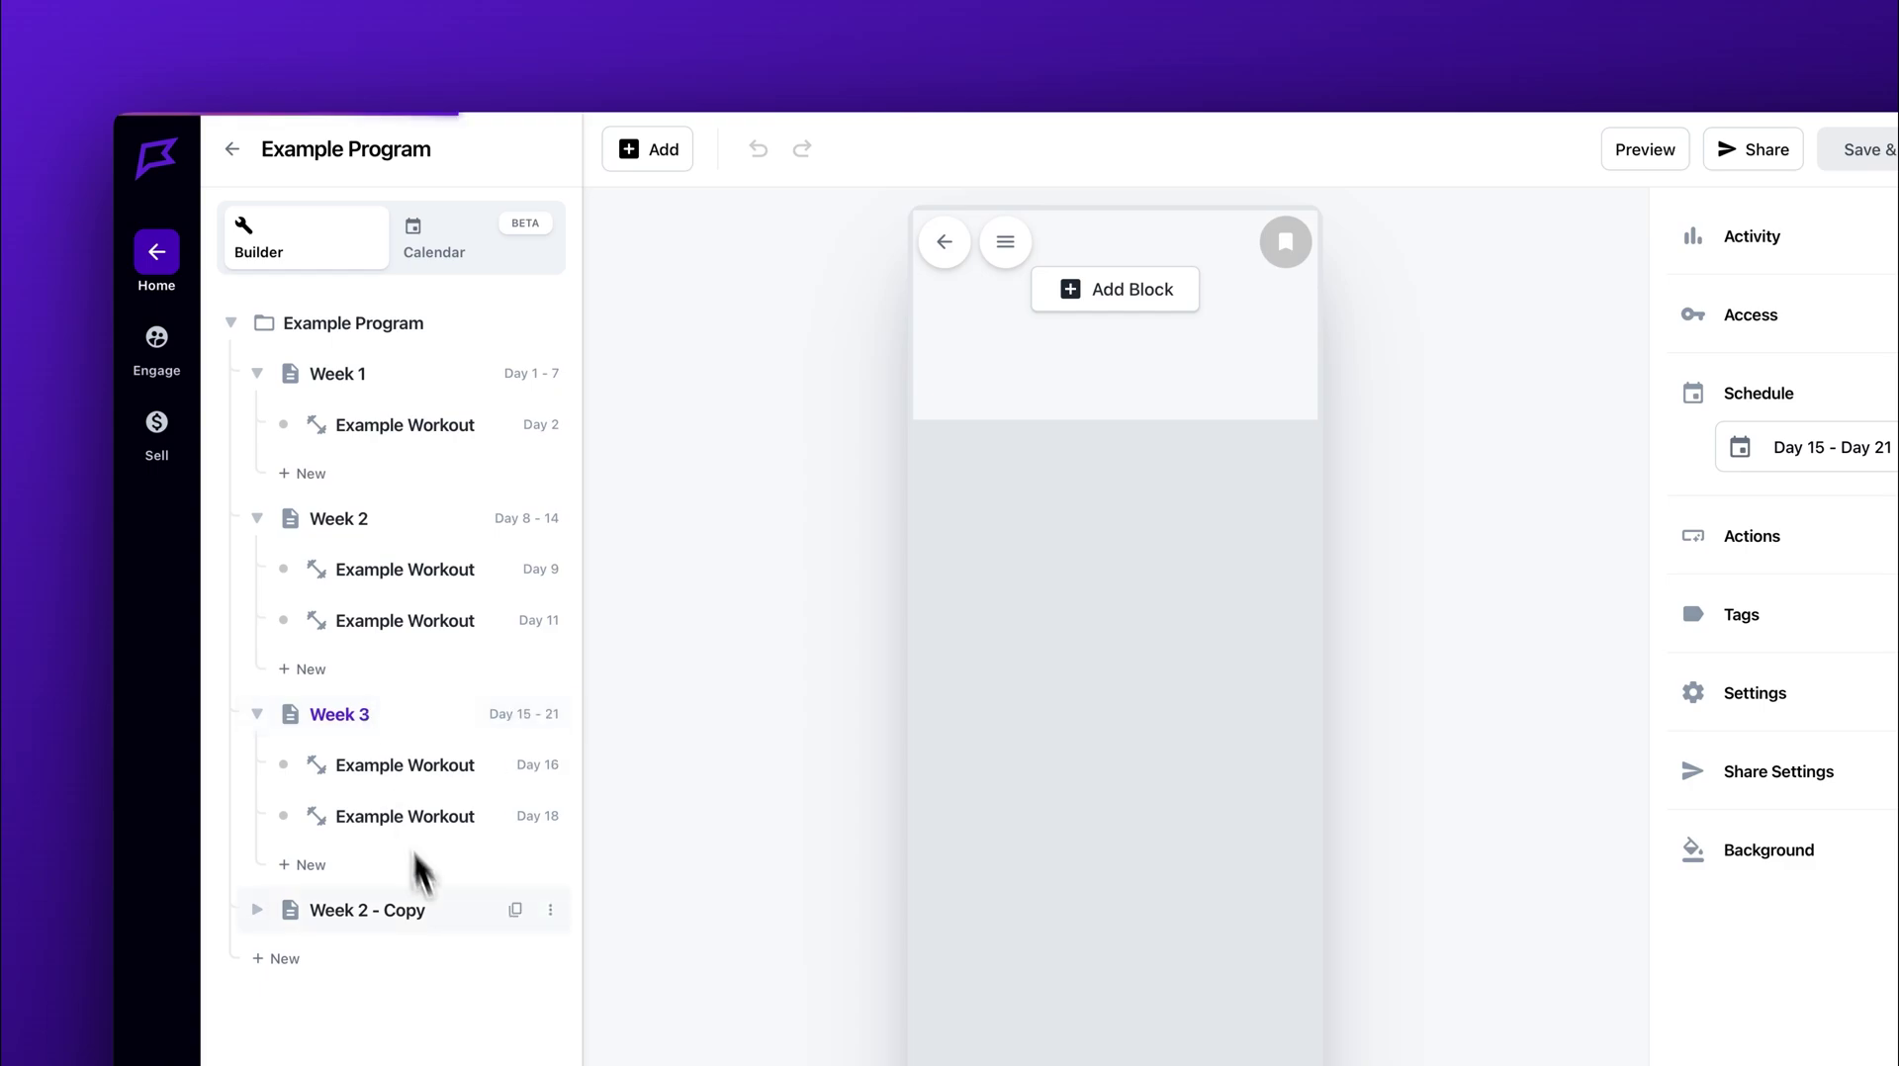
- Rename the Week 2 copy scheduled for Days 22 to 28 as Week 4 and return to the program calendar
double_click(384, 912)
text(Week 4)
key(Return)
click(476, 248)
- Switch to the mobile member app's calendar and review the entries scheduled for March 25 to 27, 2025
scroll(856, 727, down, 1)
scroll(894, 796, up, 1)
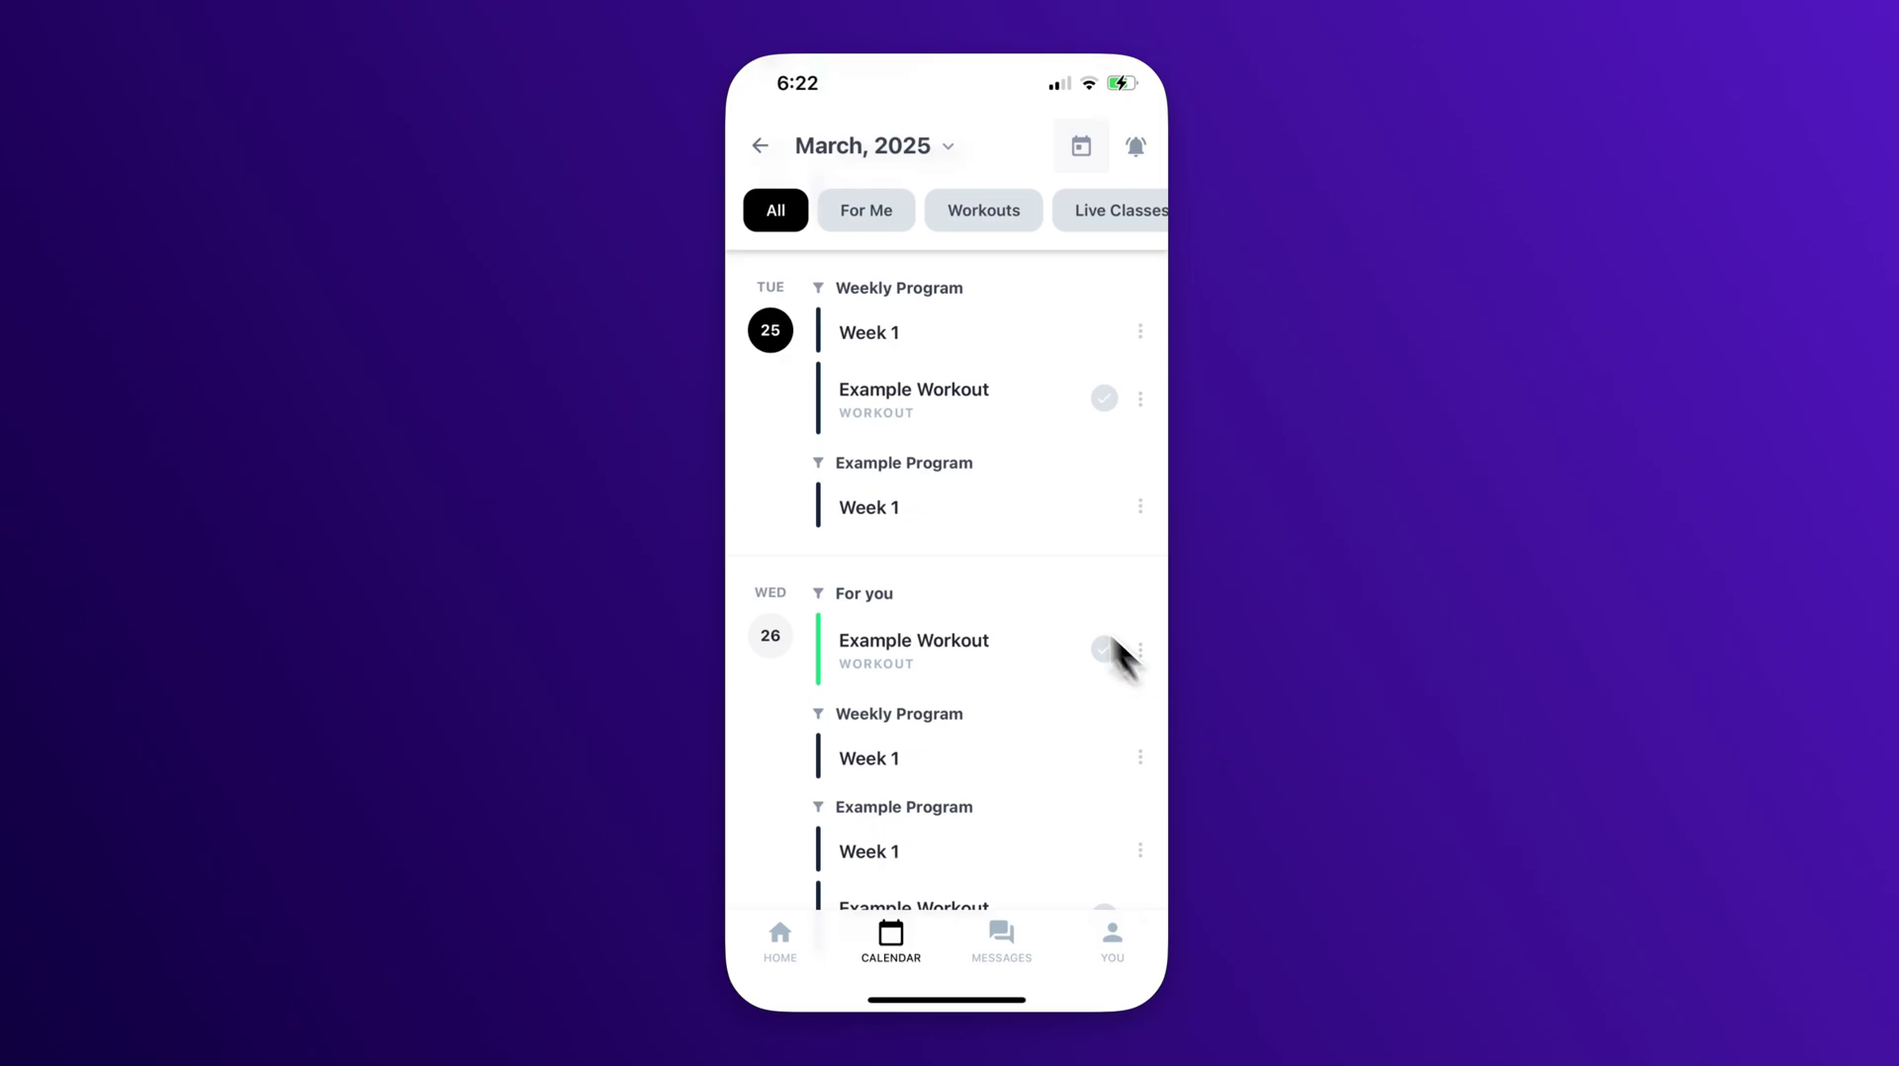
scroll(1005, 672, up, 1)
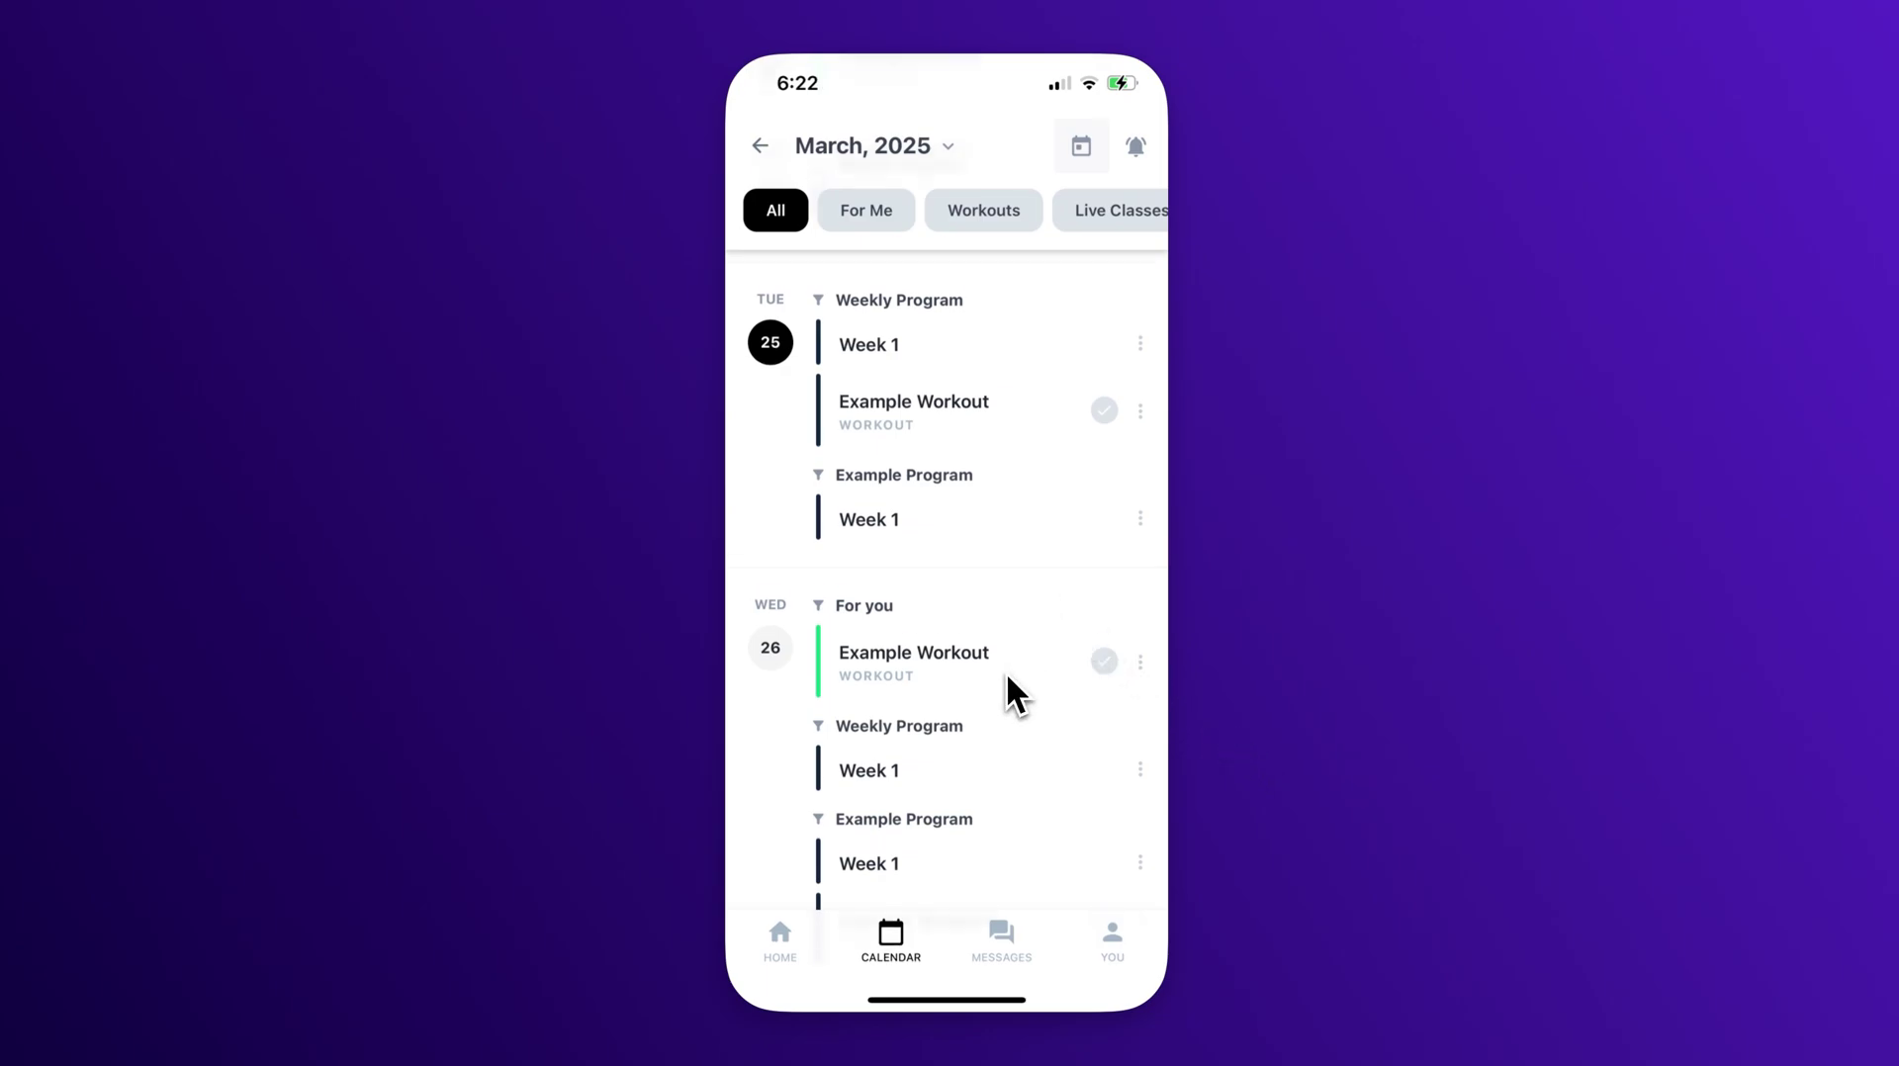
scroll(1004, 671, down, 5)
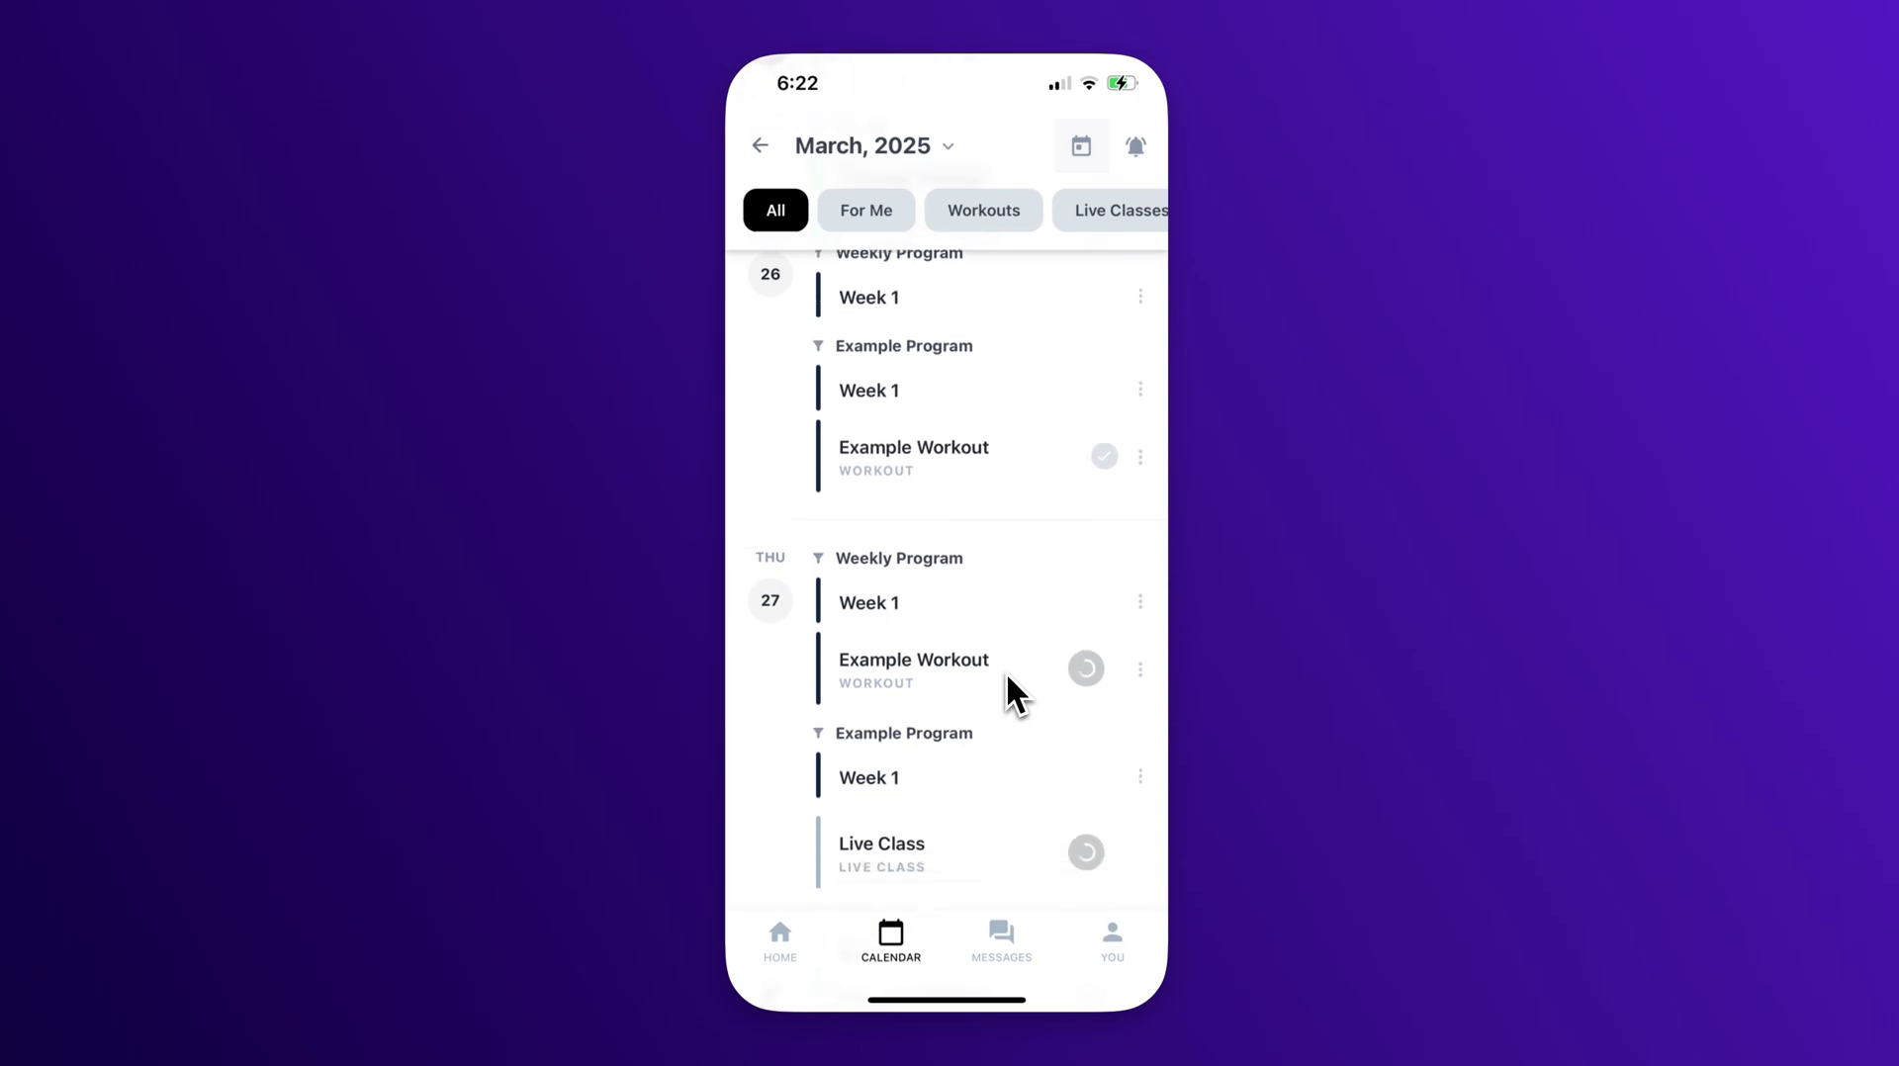
scroll(1005, 693, down, 1)
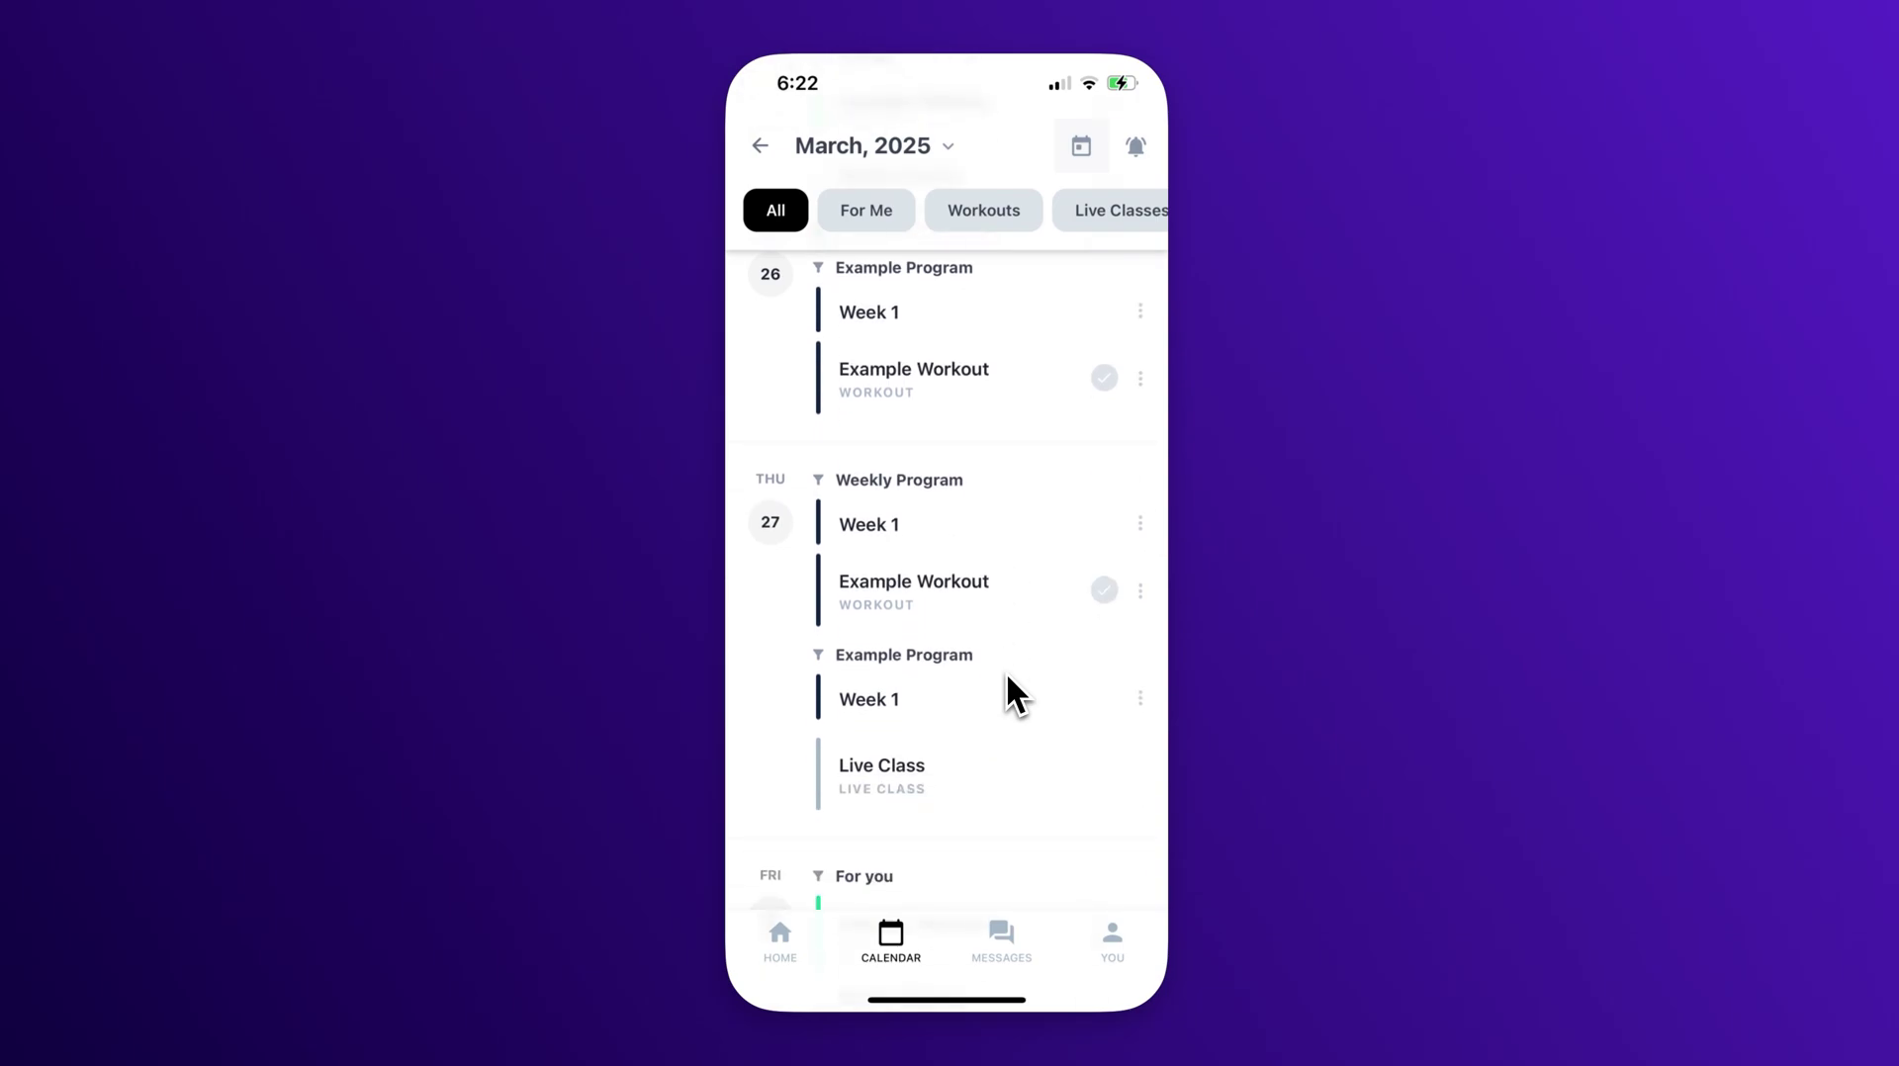
scroll(1005, 670, up, 4)
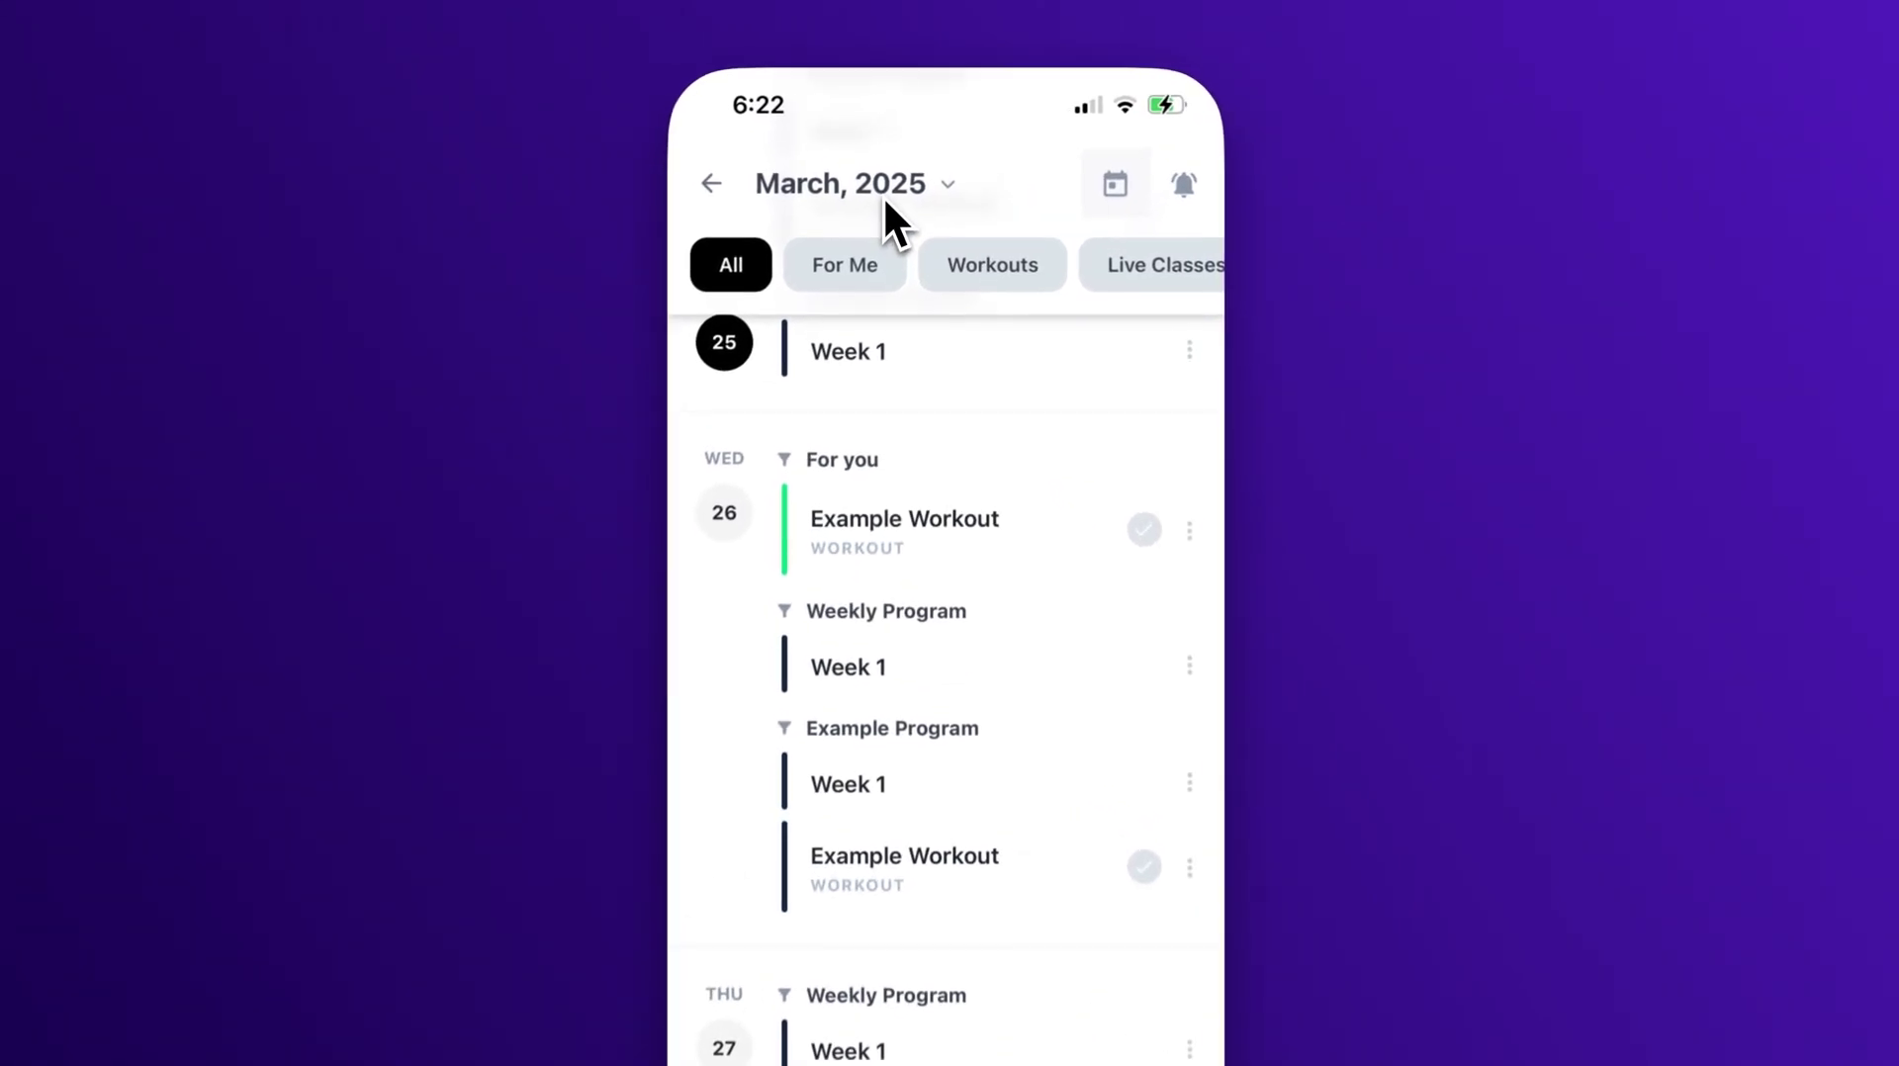
- Expand the month overview, browse to April 2025 and back to March 2025, and collapse the overview
click(906, 195)
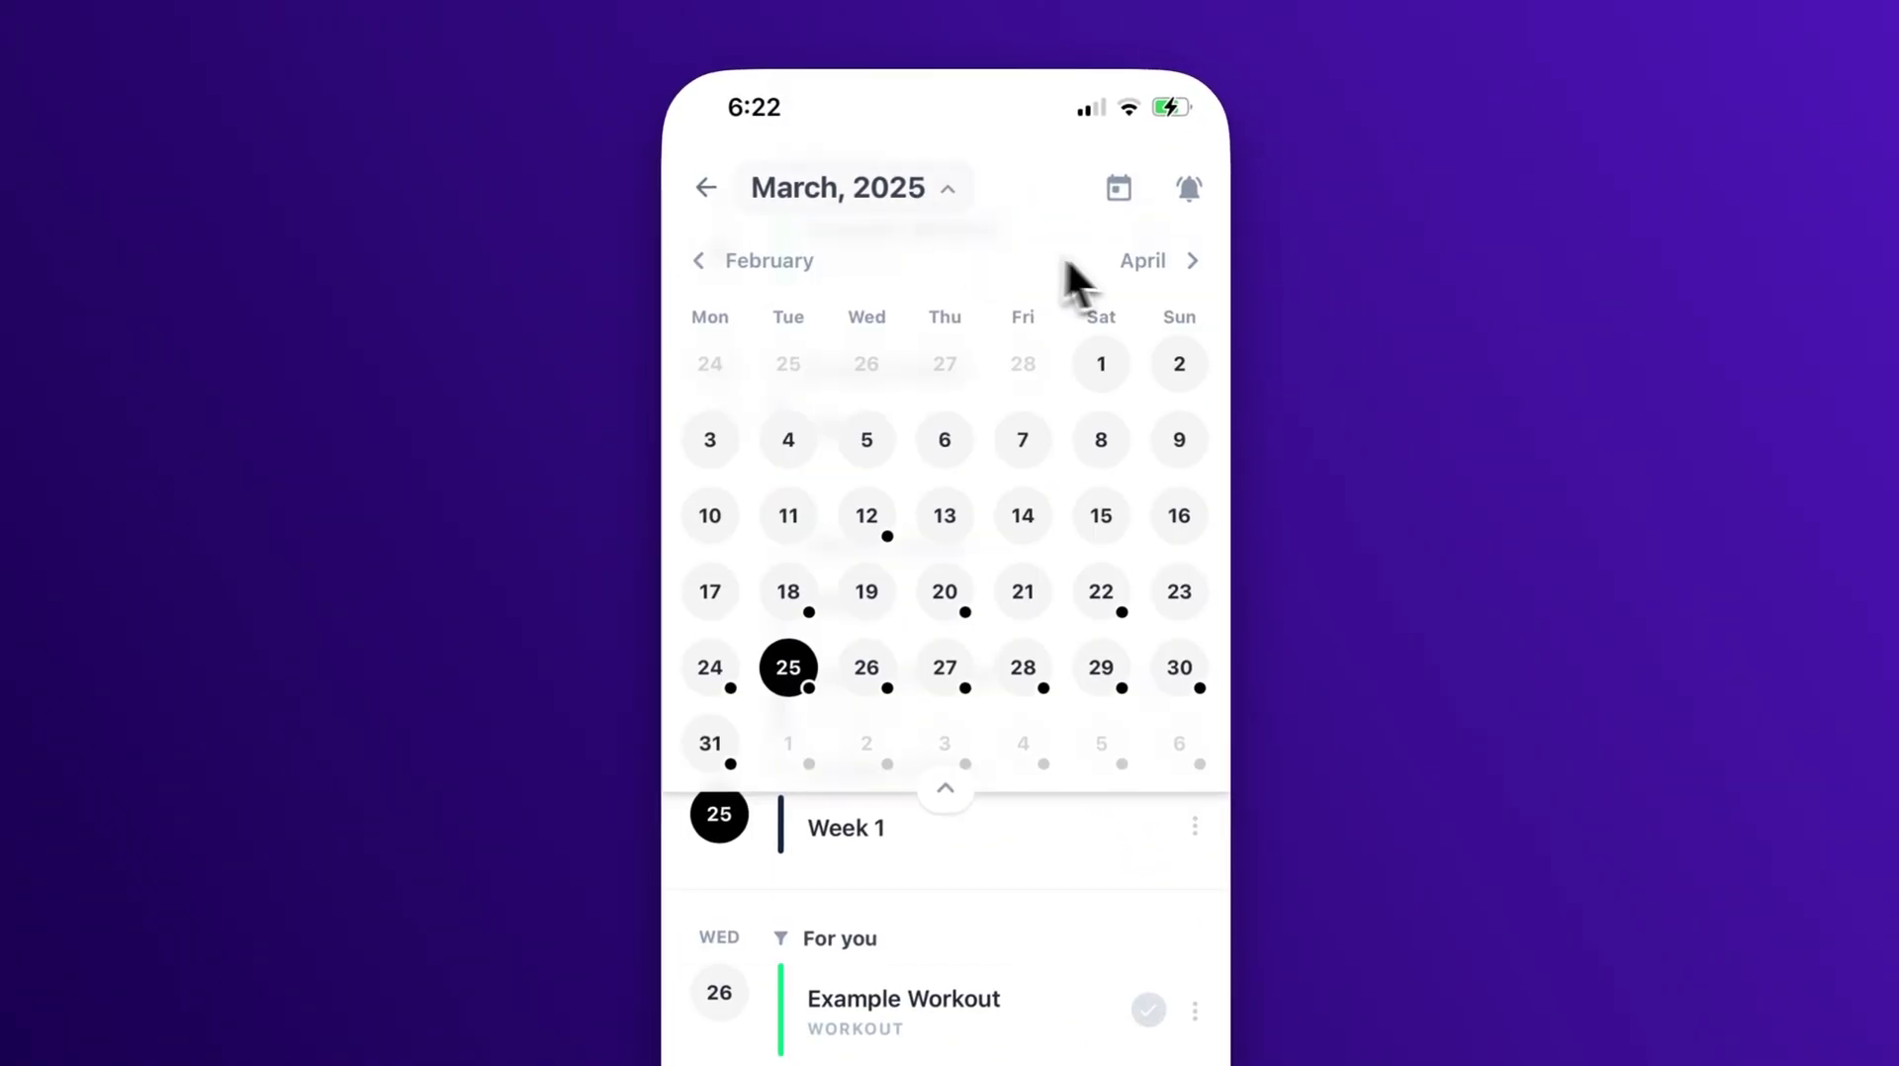
click(1144, 259)
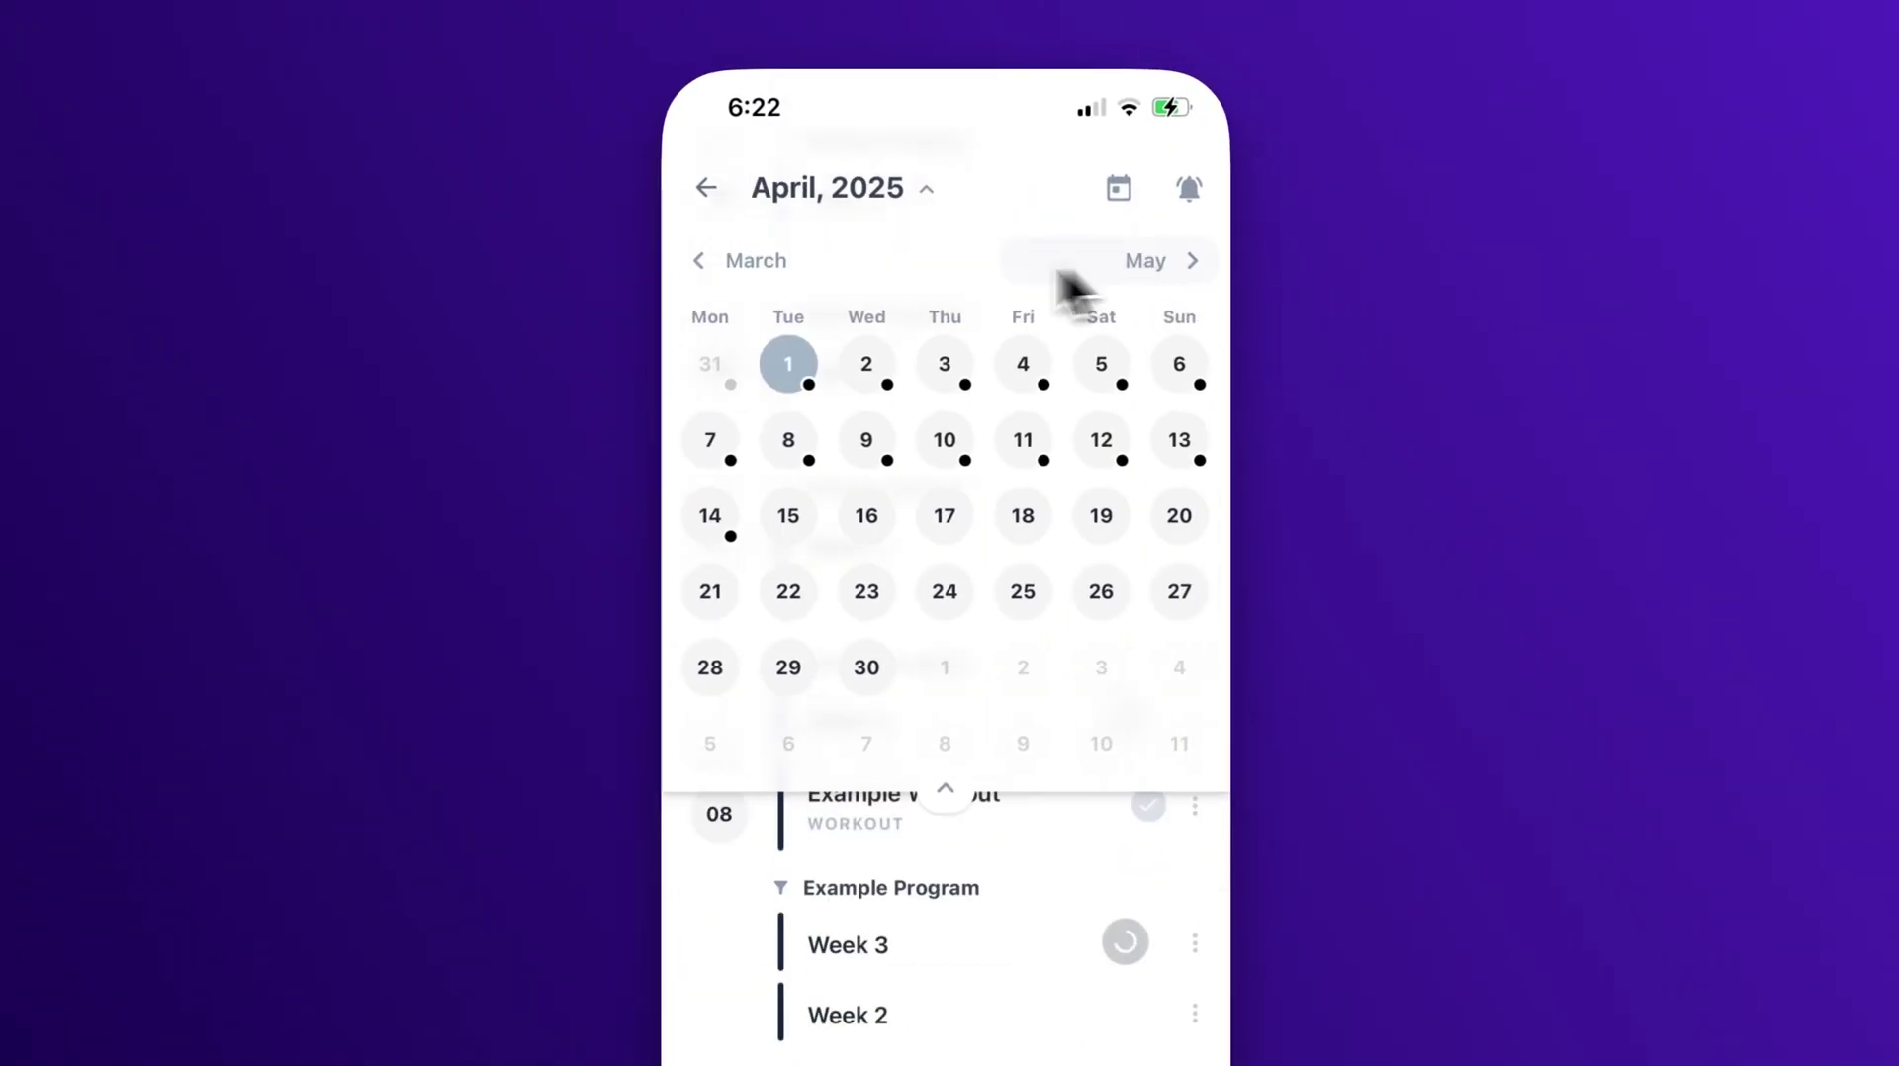
click(776, 263)
click(863, 208)
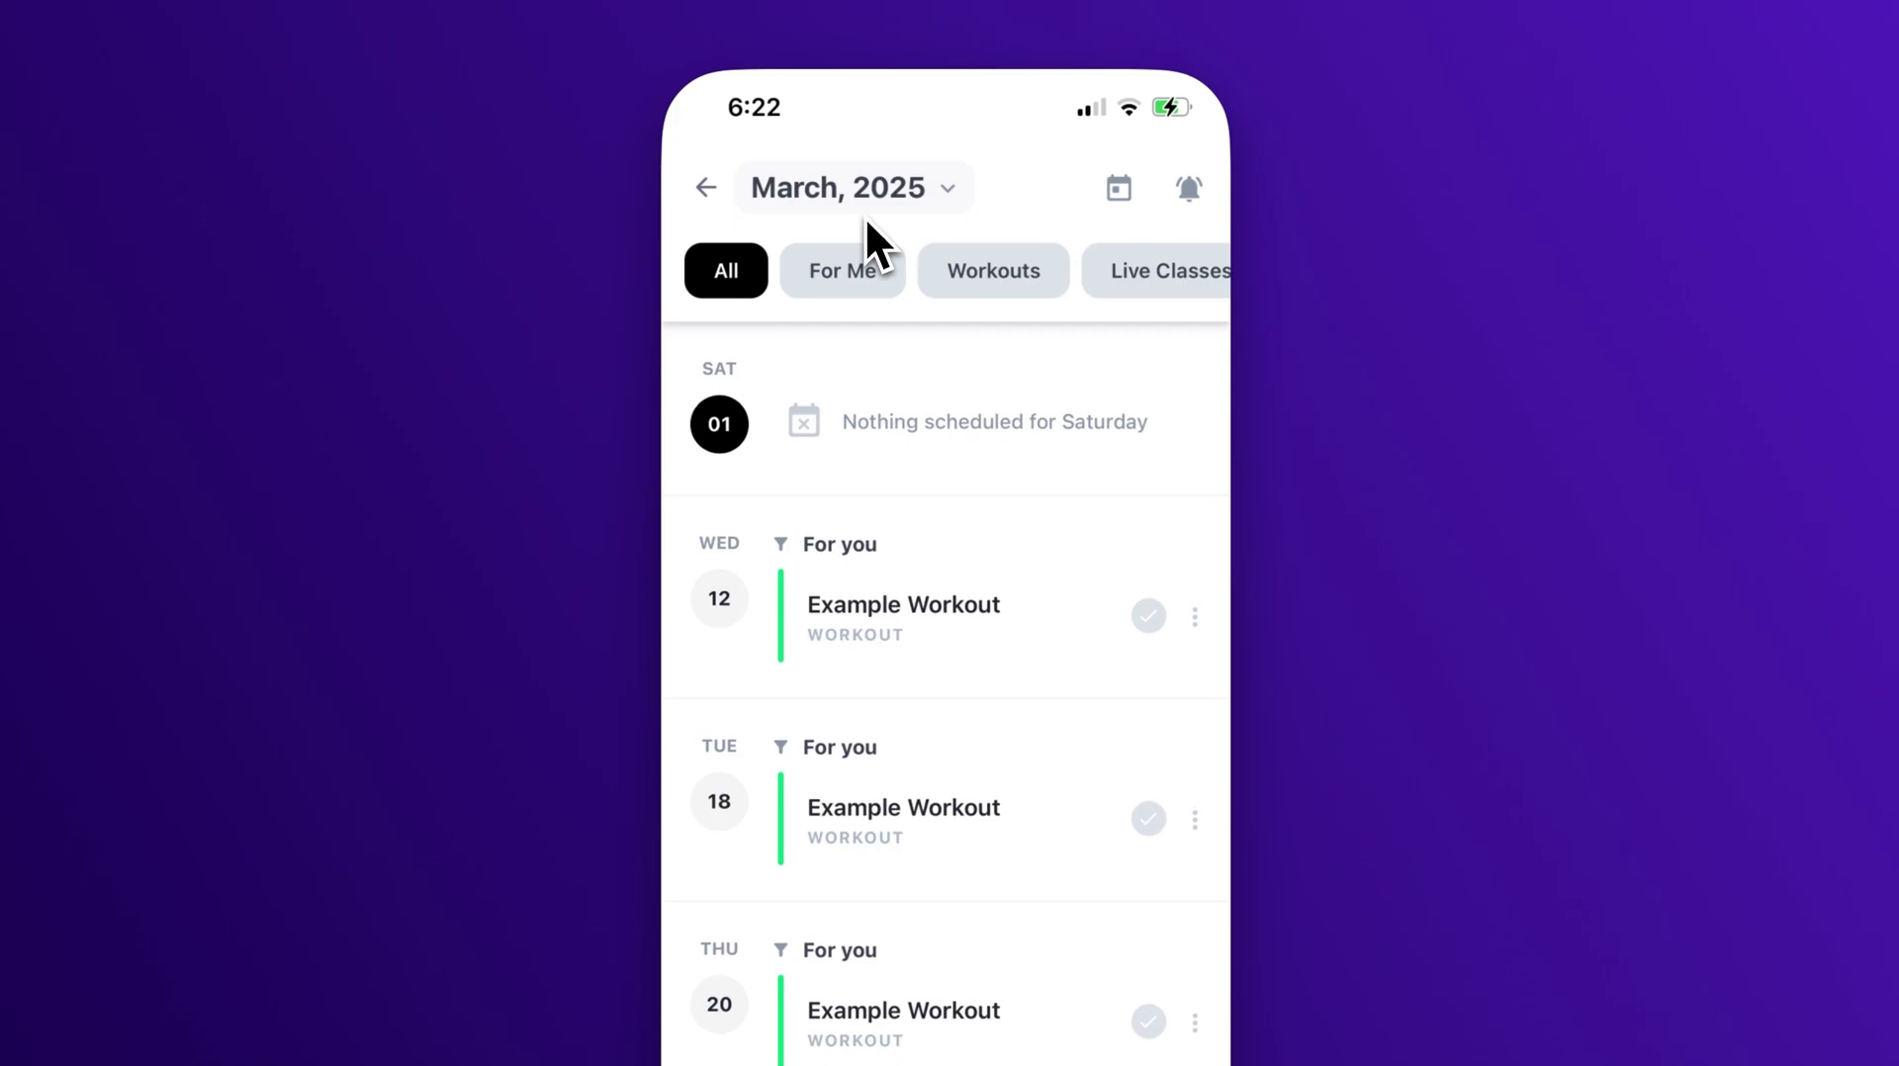
- Filter the March 2025 calendar by Workouts, by Live Classes and finally by For Me, and look through the entries
scroll(1006, 287, right, 3)
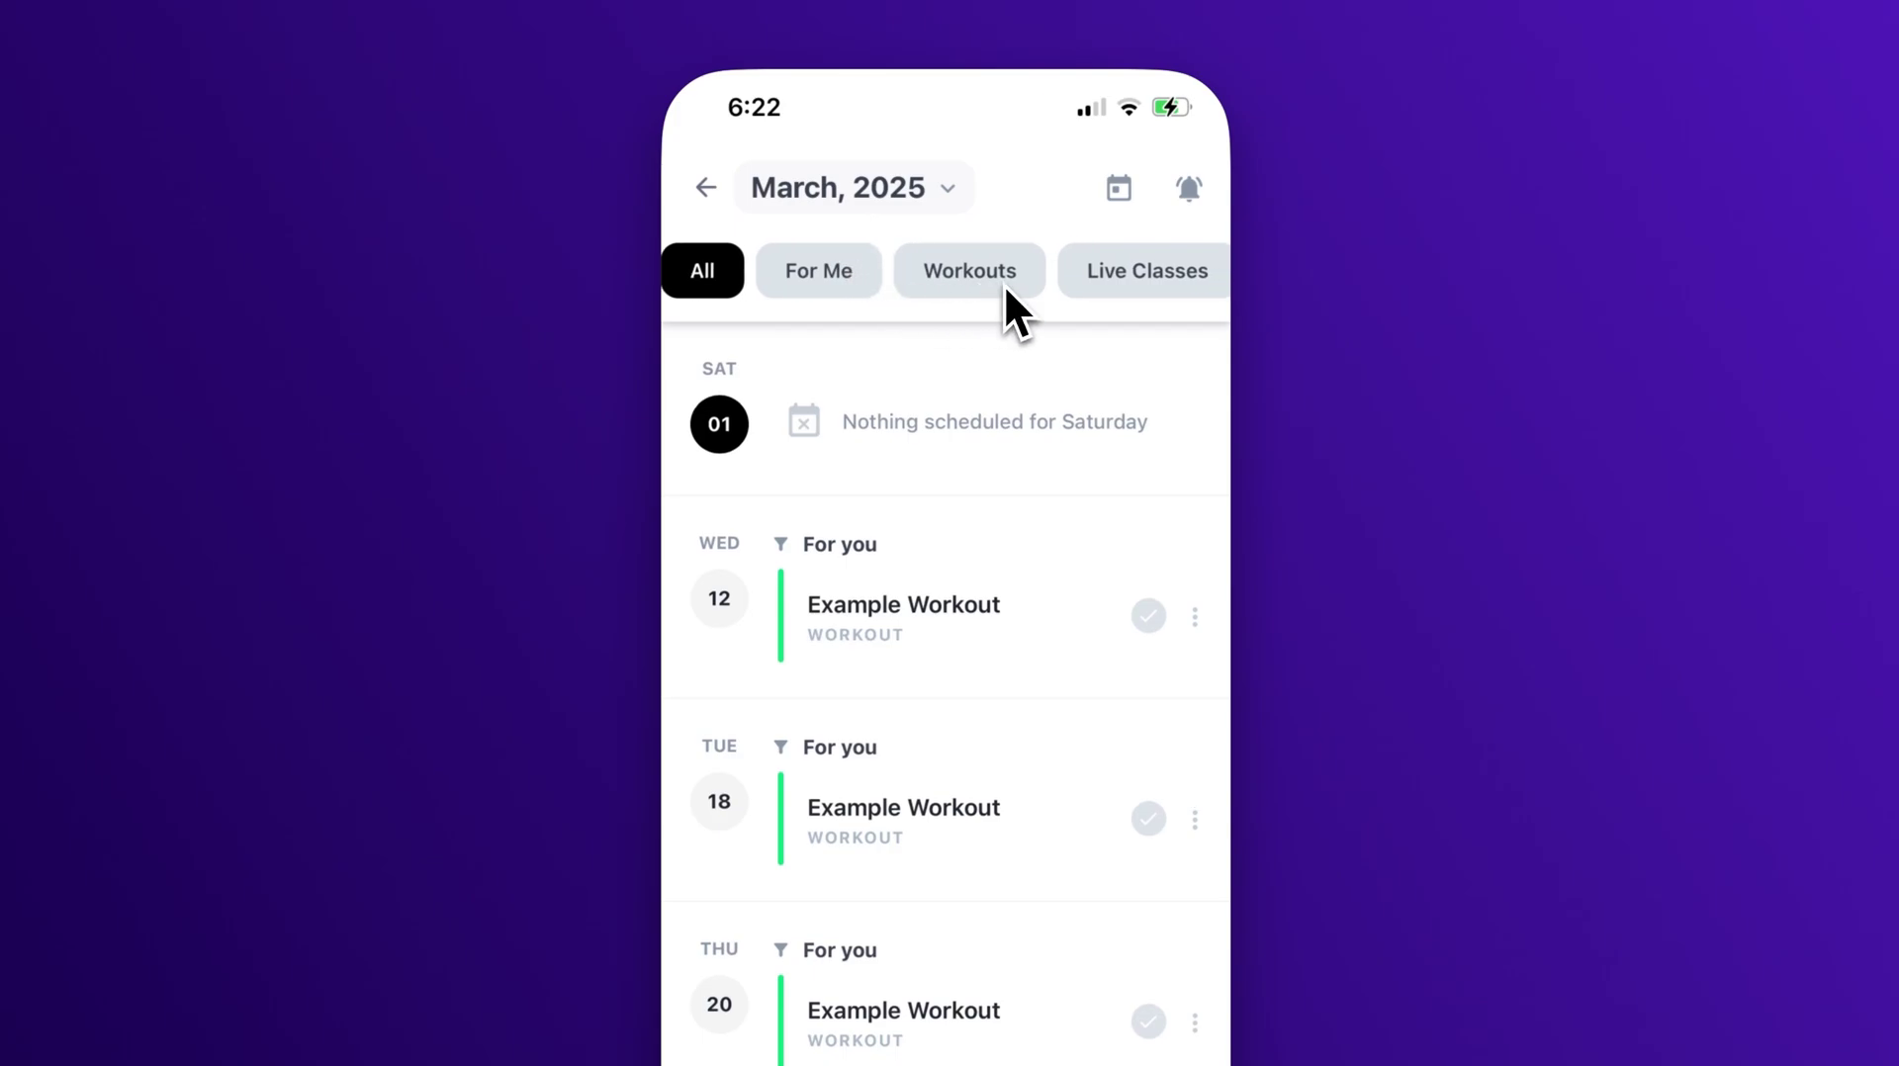
scroll(1005, 282, left, 2)
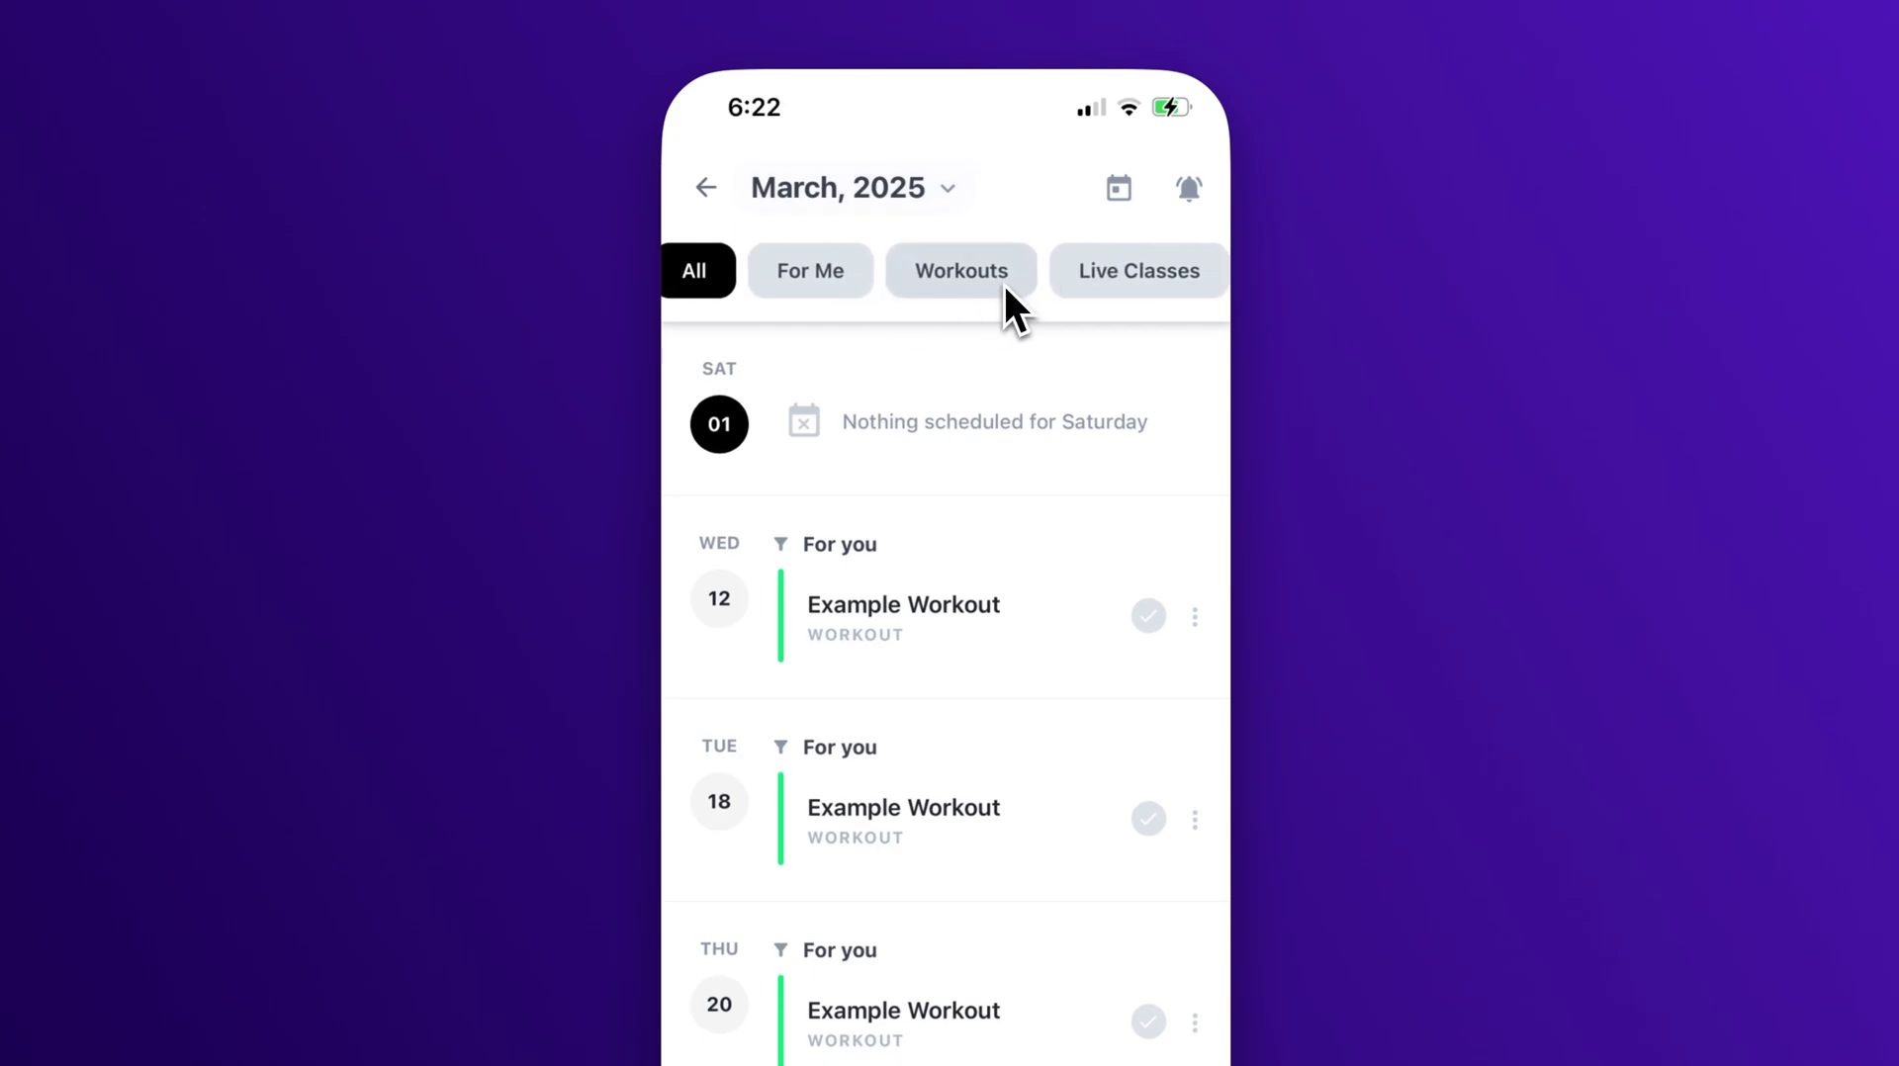
click(1005, 283)
click(1125, 287)
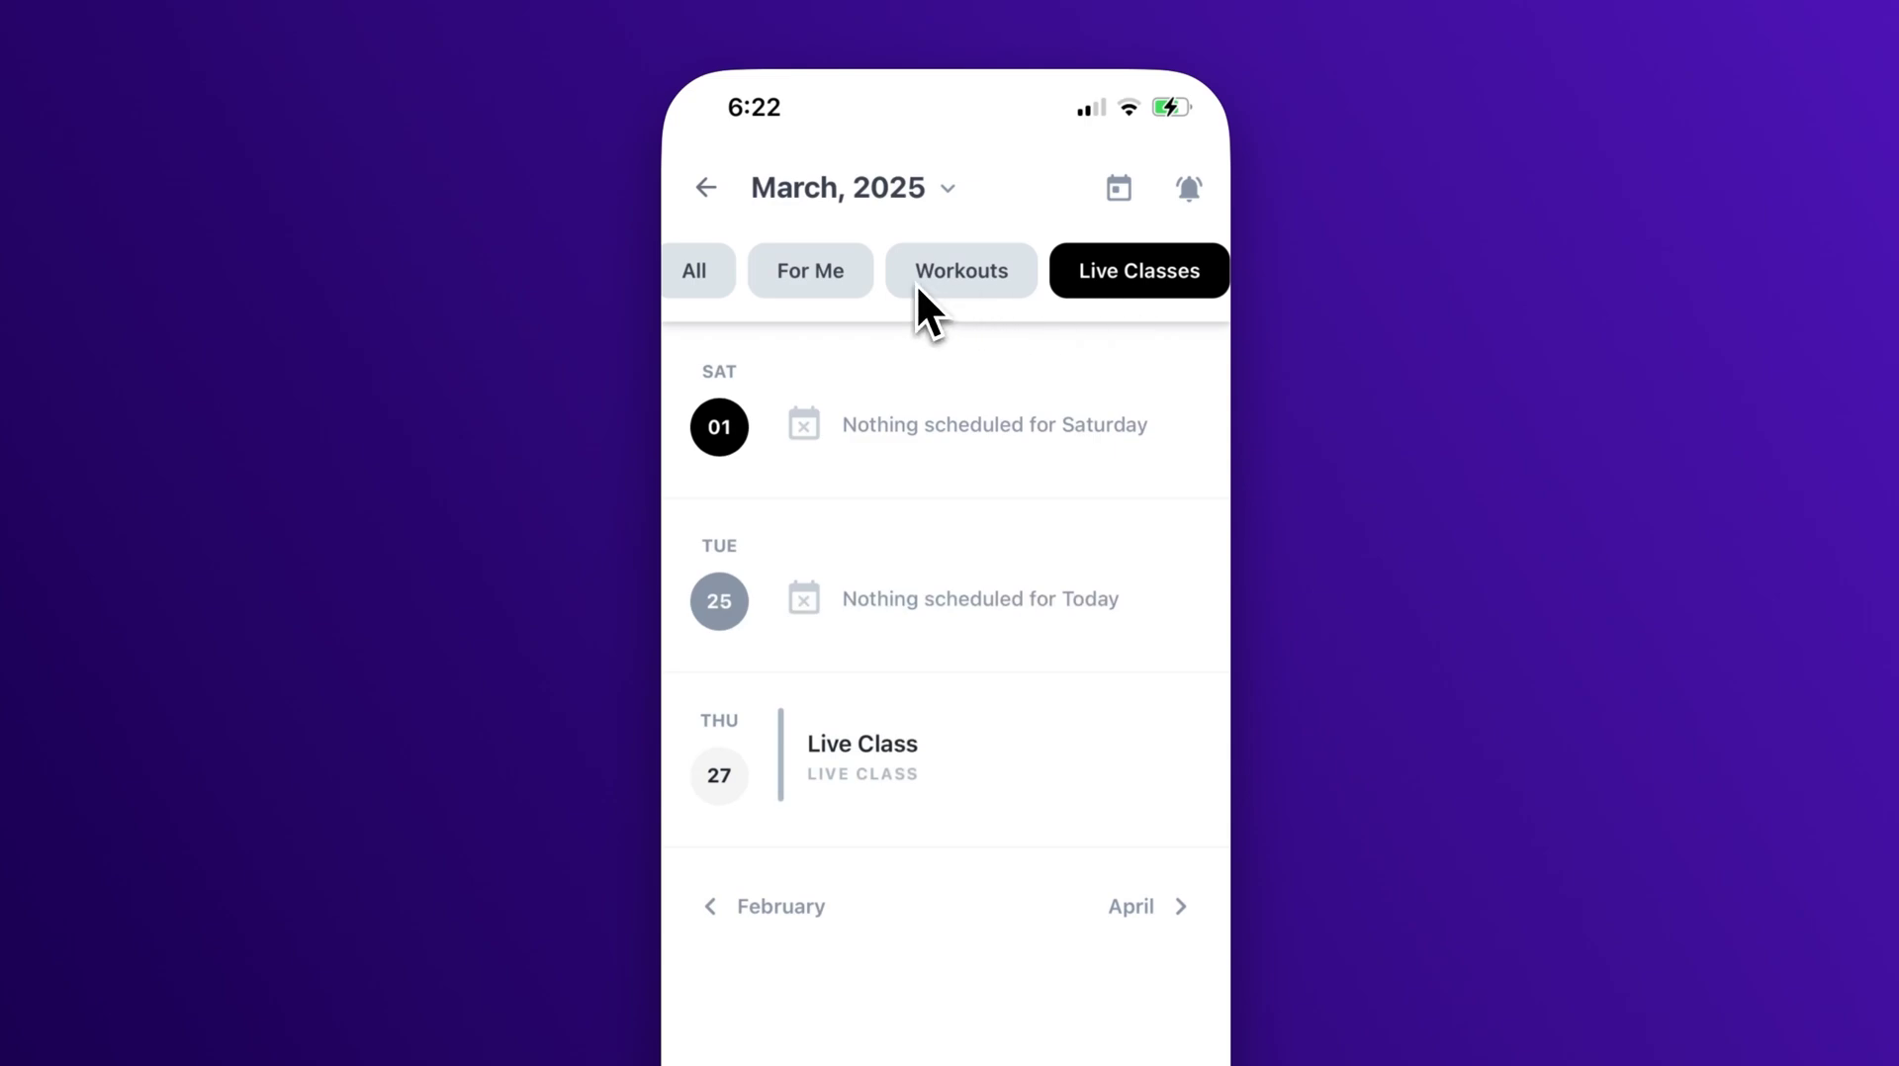
click(811, 281)
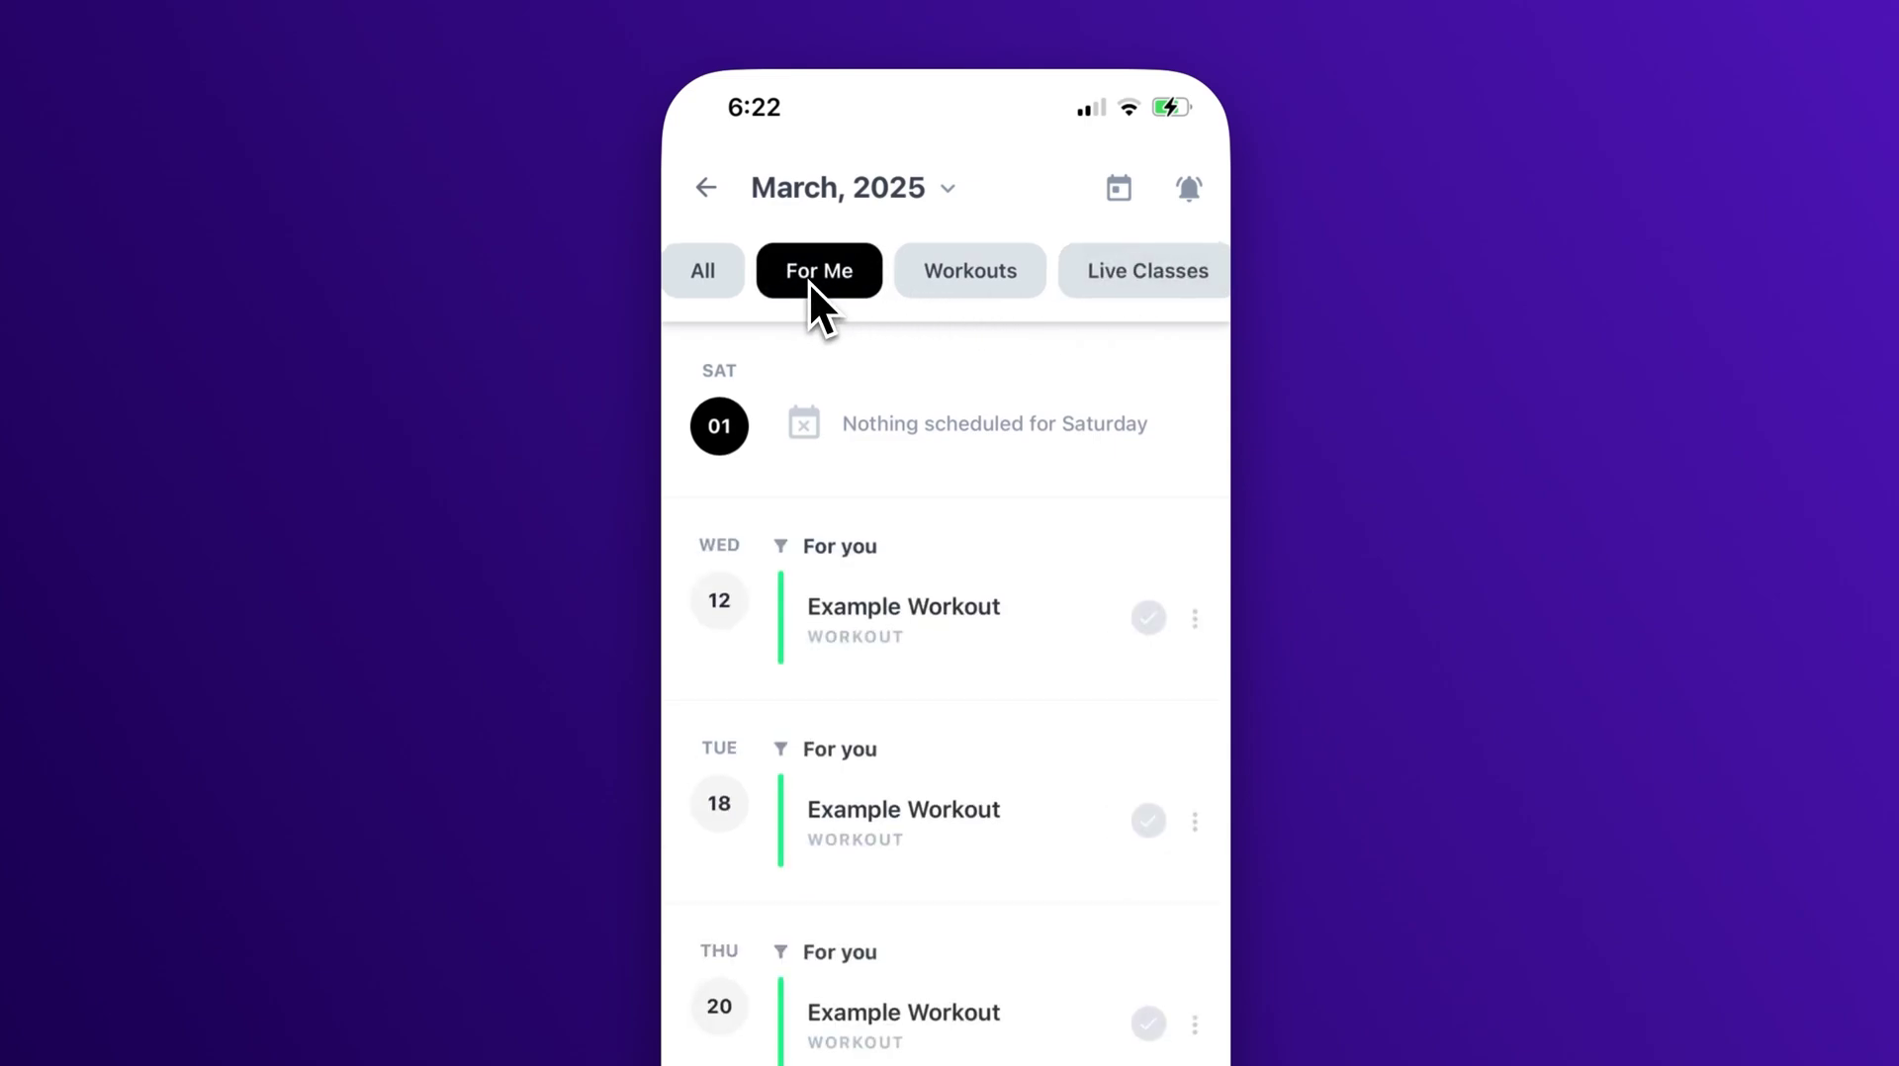
scroll(911, 718, down, 1)
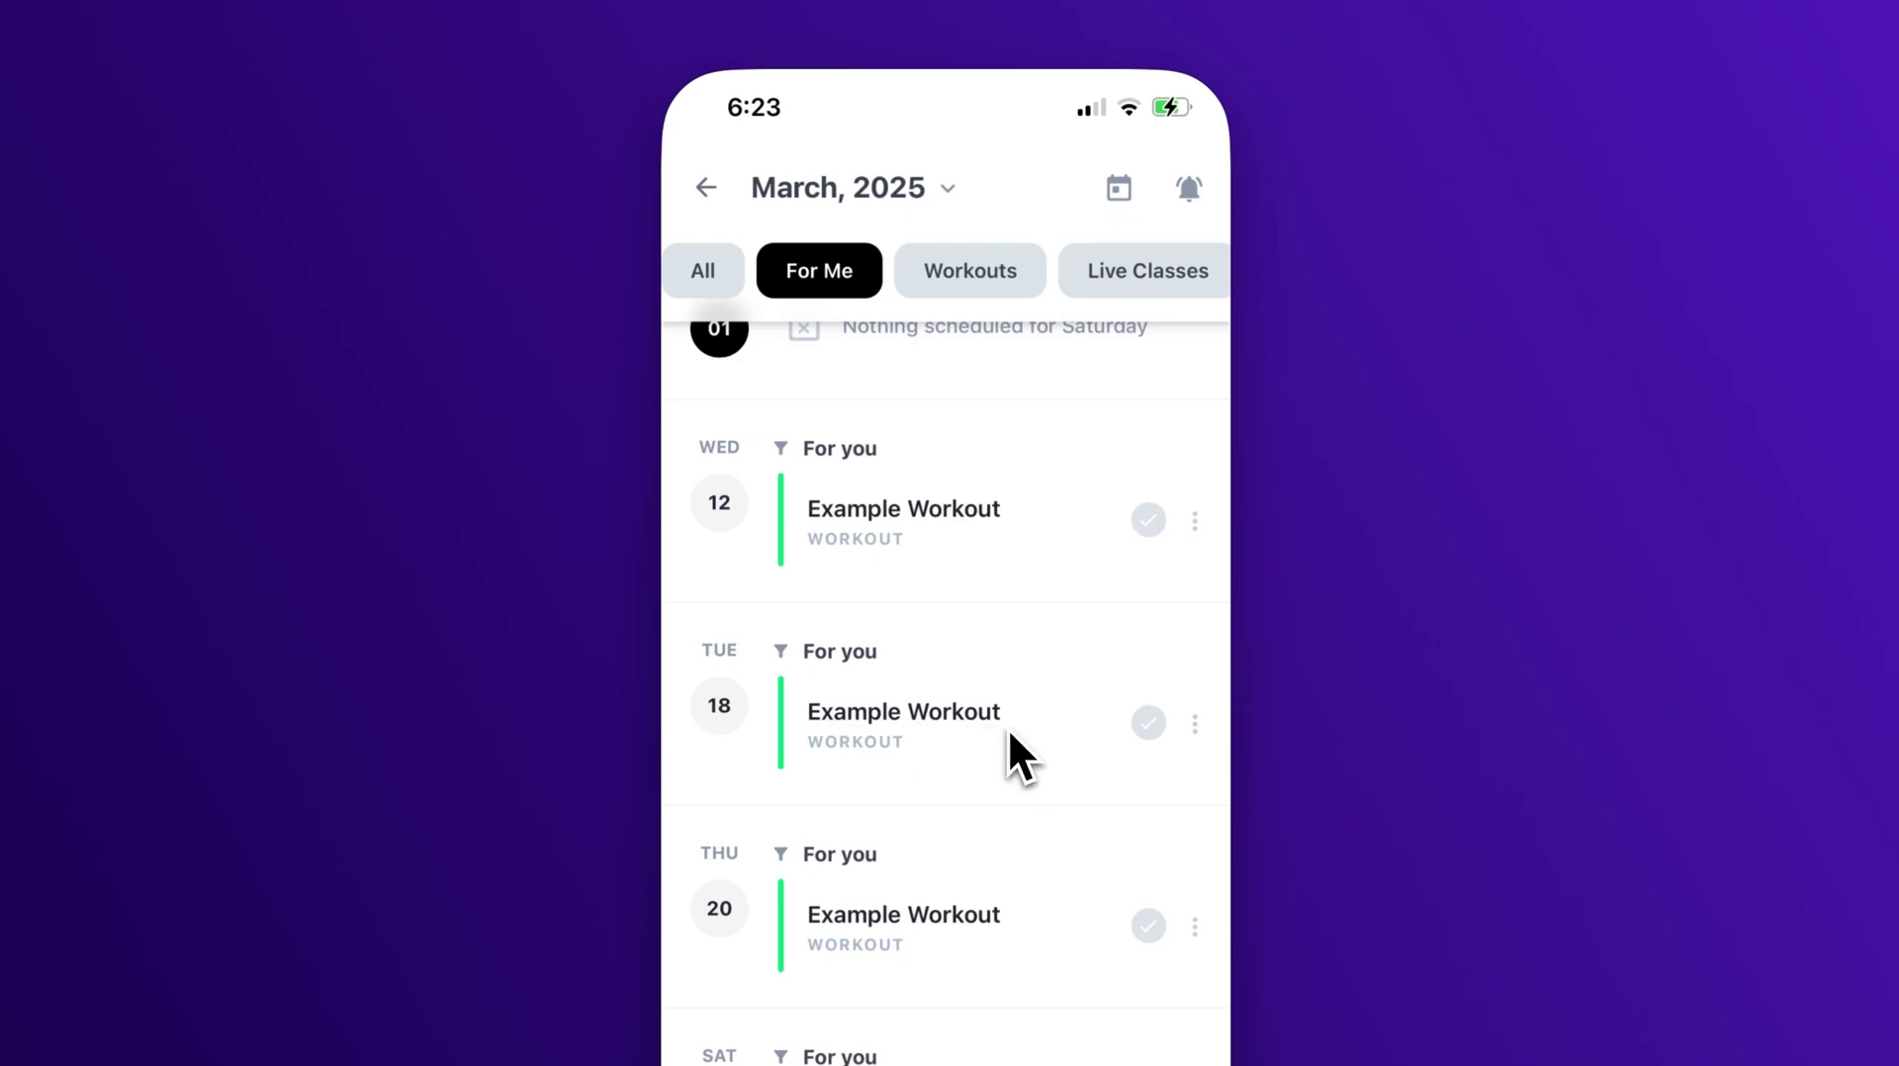
- Open Example Program from the home screen, show its calendar view and look through the late March 2025 entries
click(784, 942)
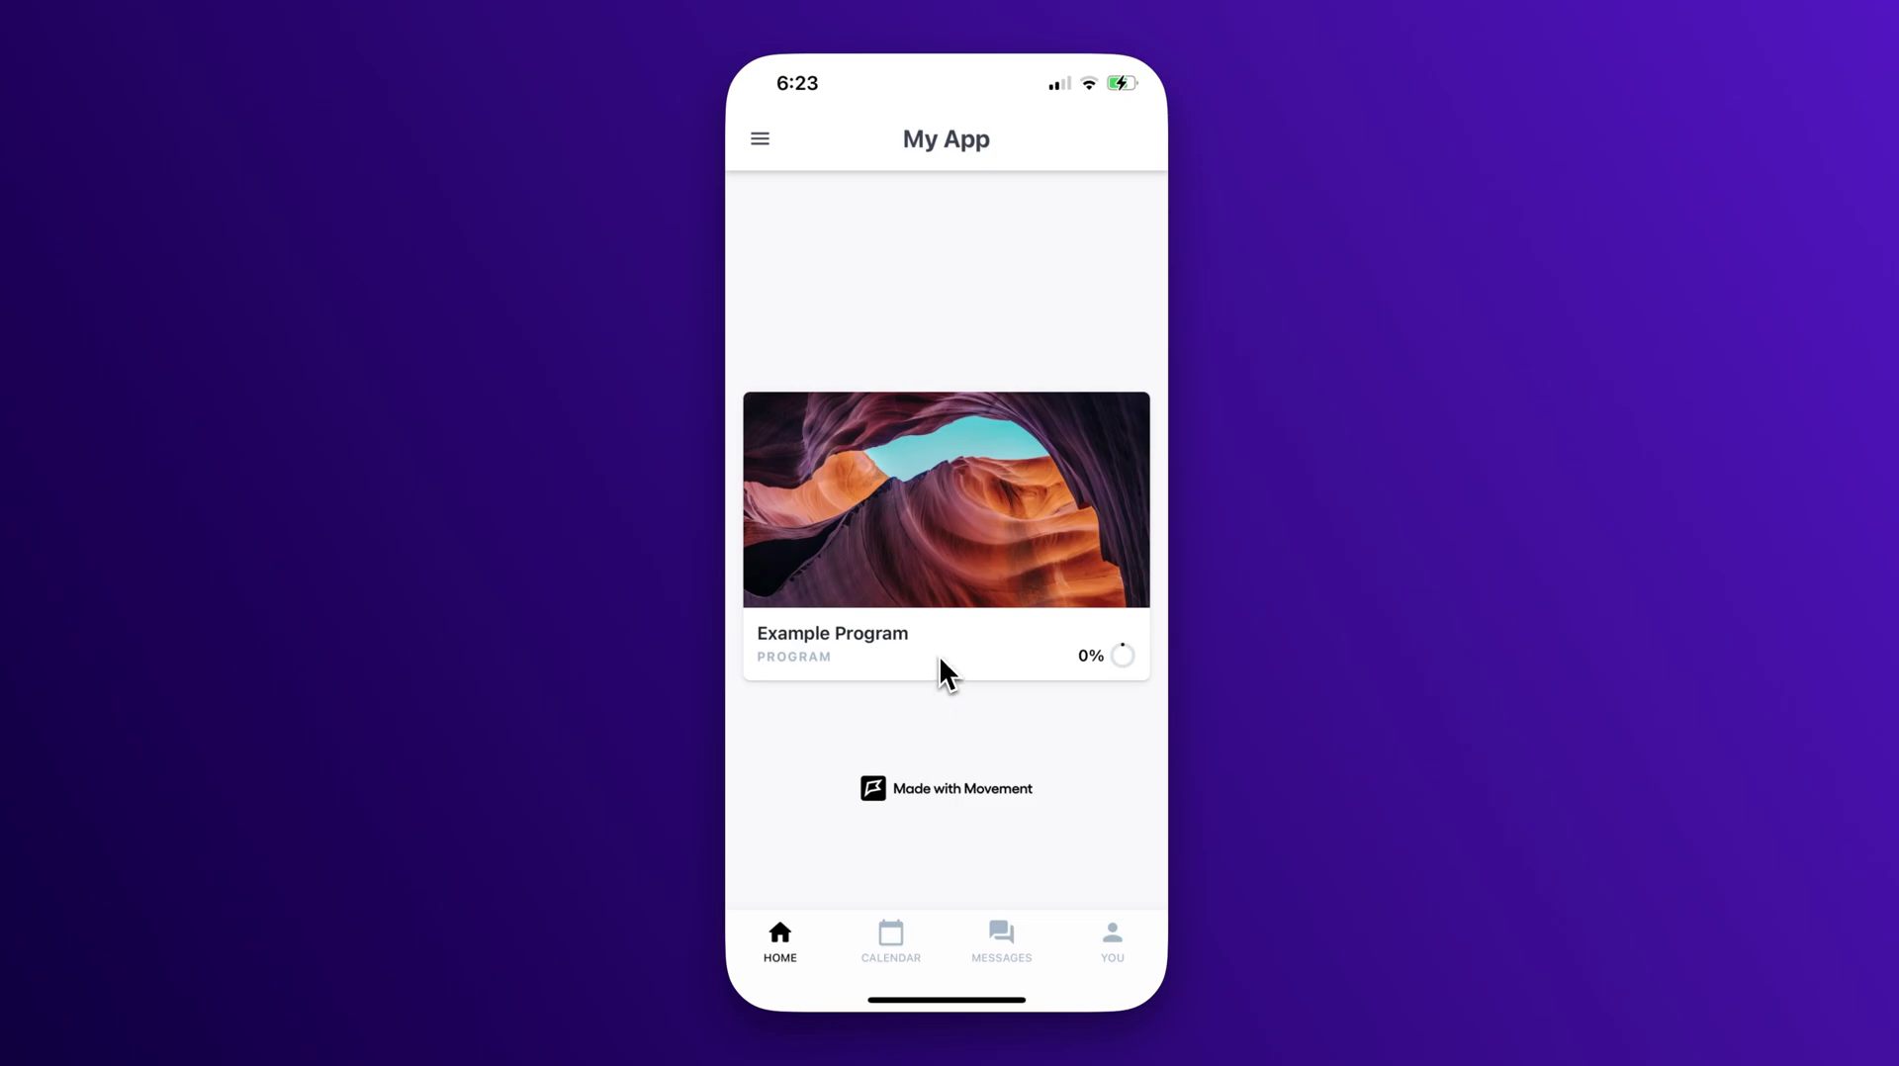
click(940, 654)
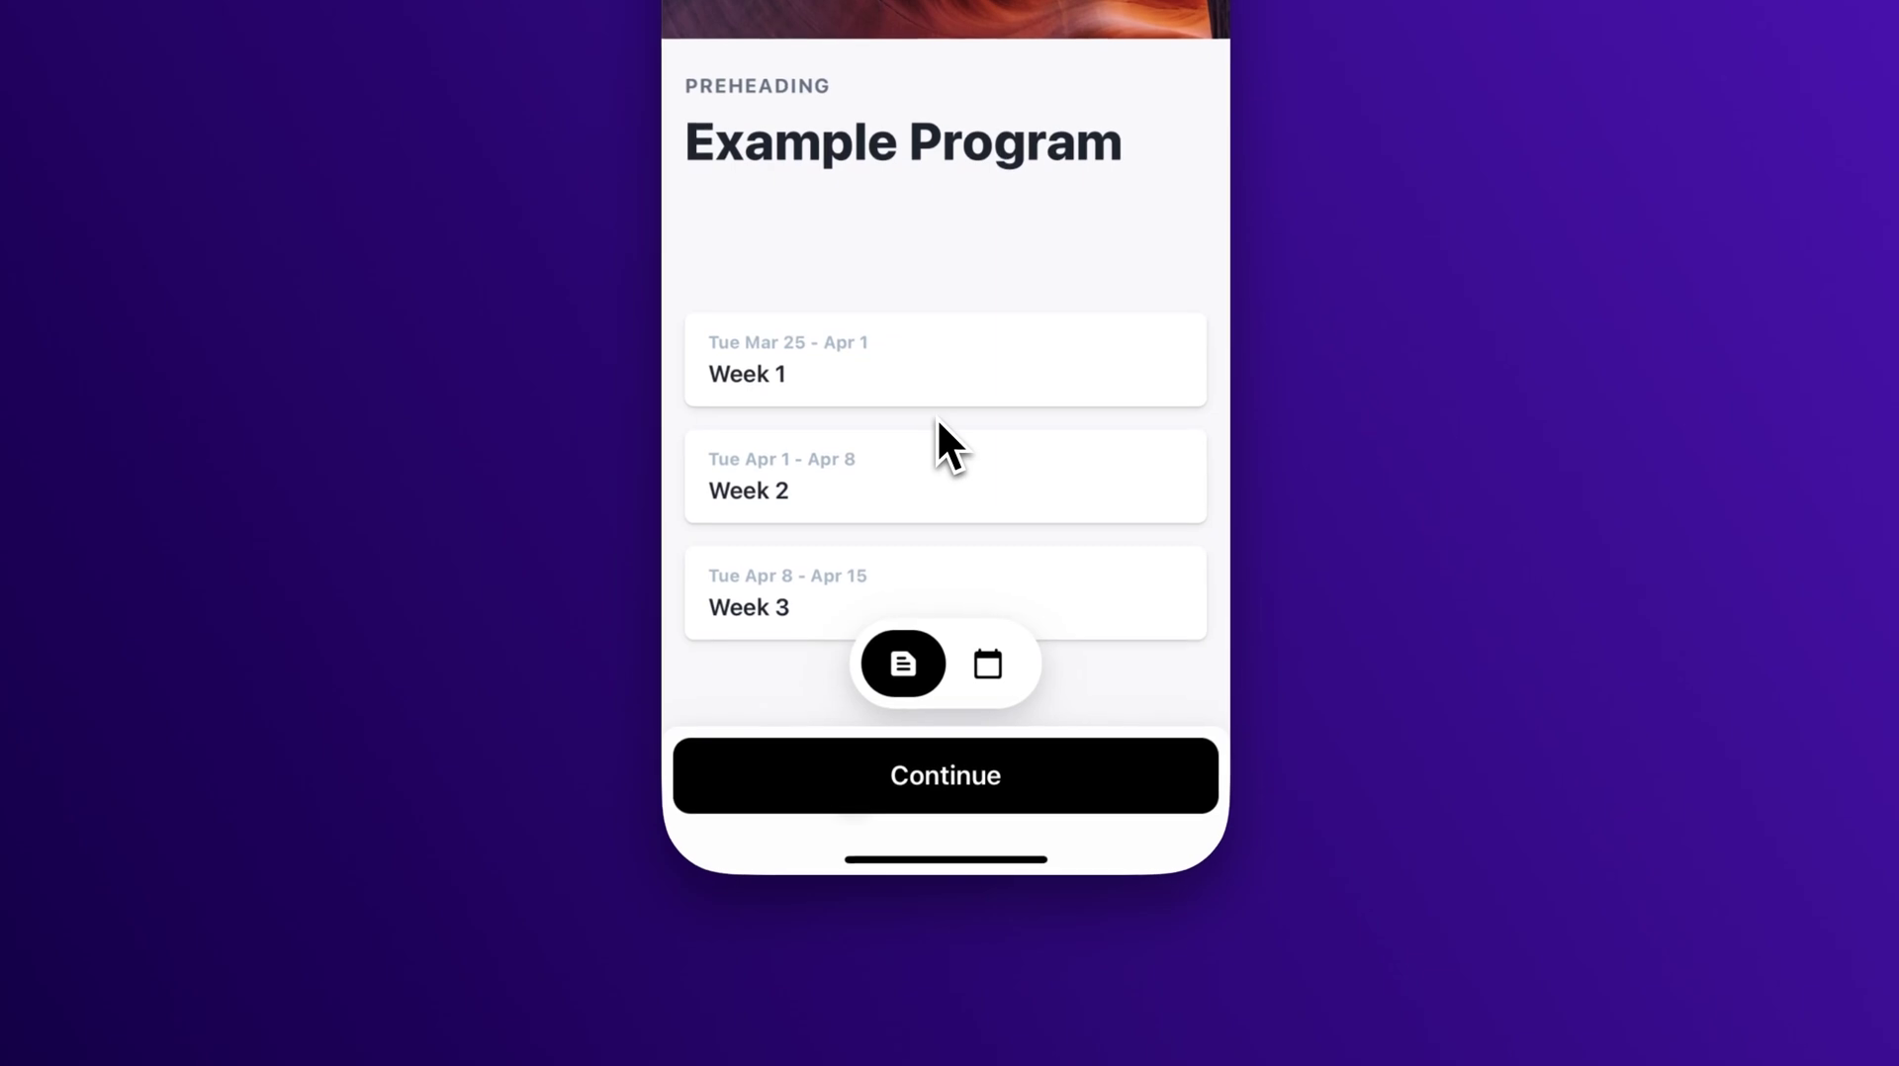
click(1007, 658)
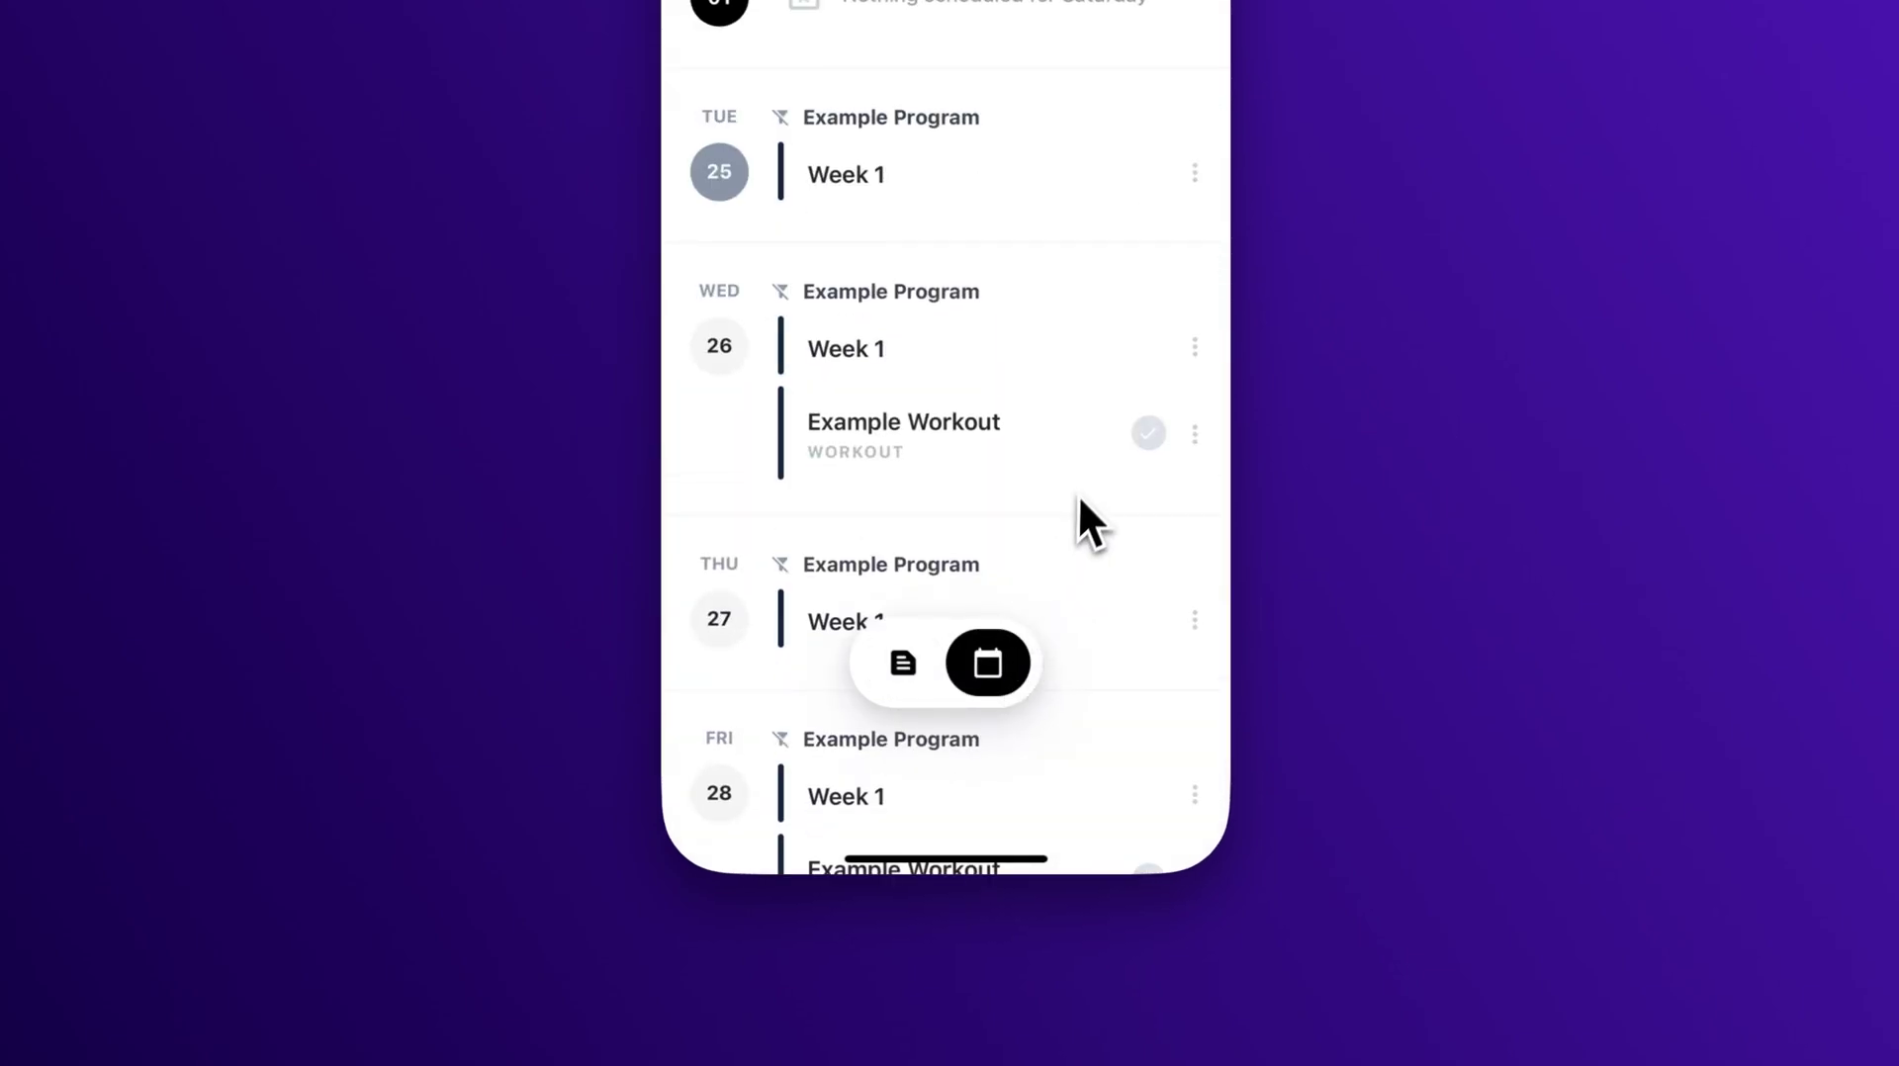
scroll(1053, 704, down, 2)
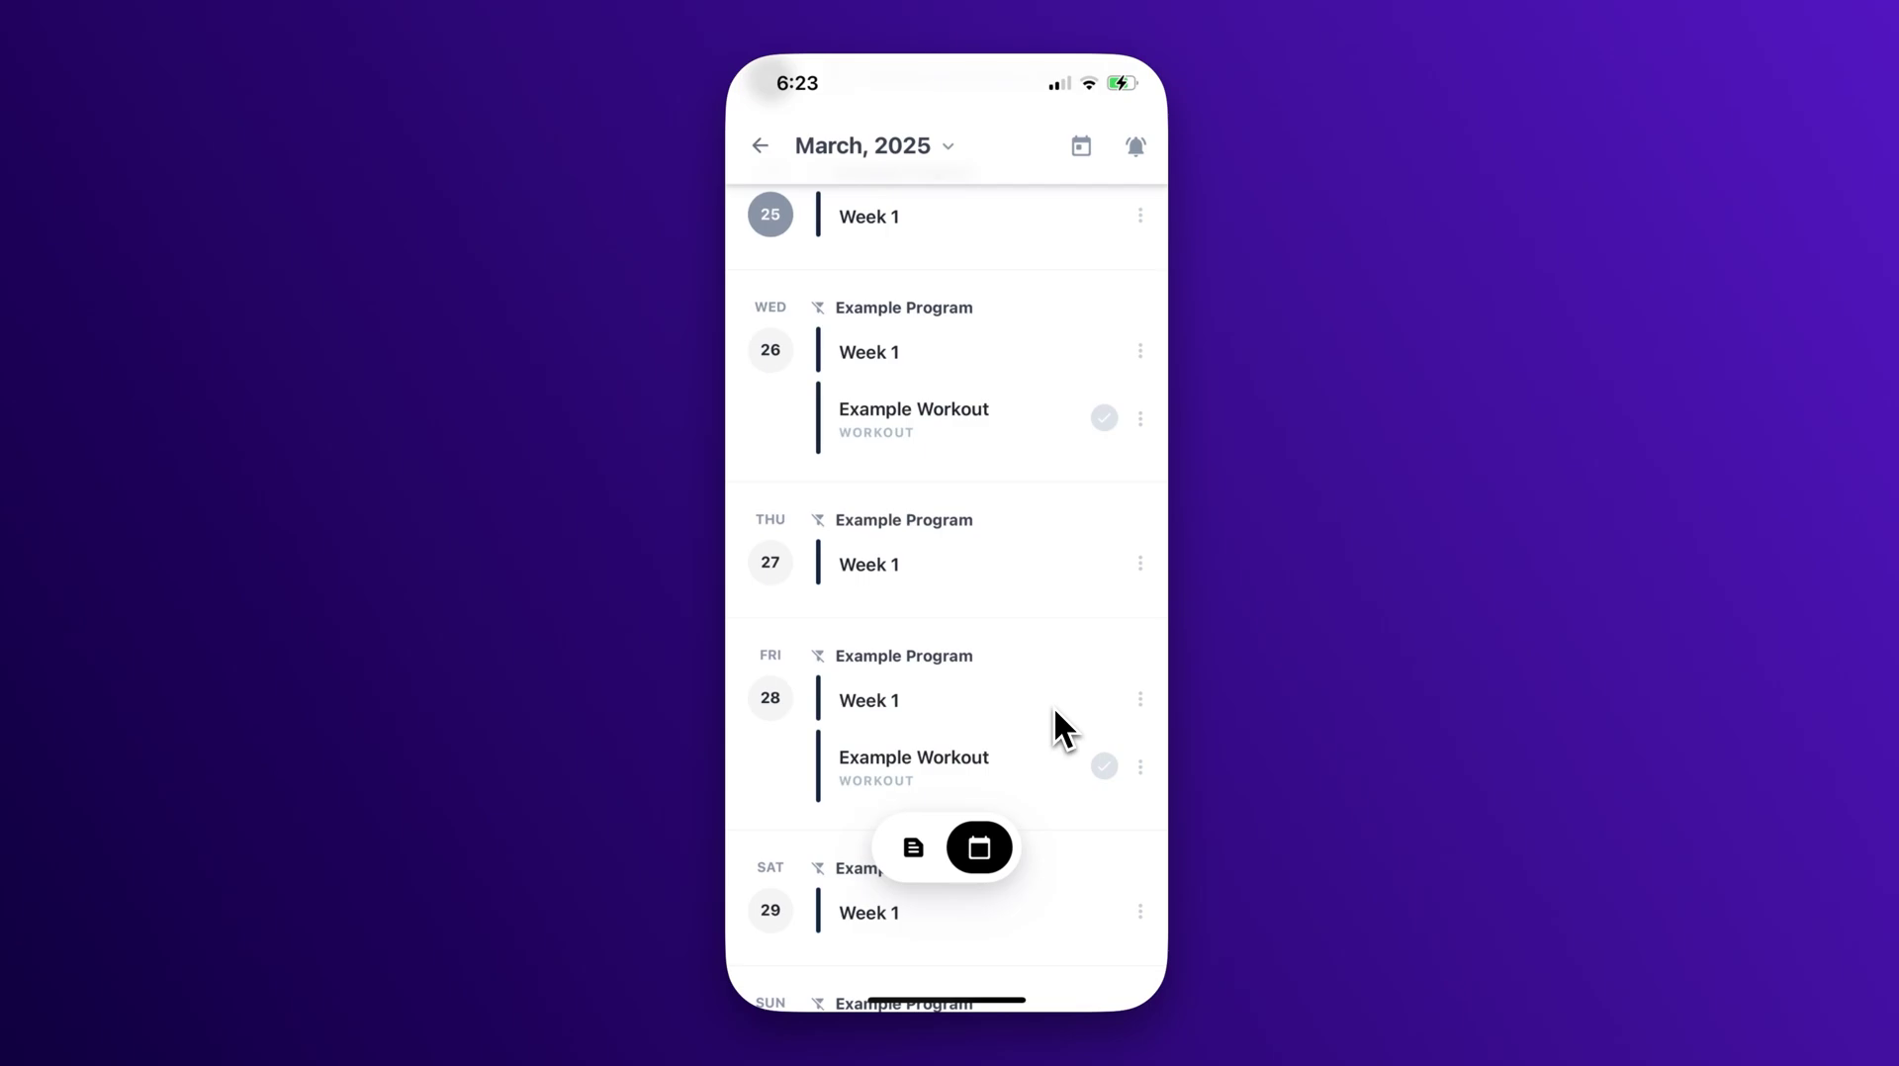
- Switch Example Program to its page view and back to the calendar view, and browse the March entries through Sunday 30
click(912, 849)
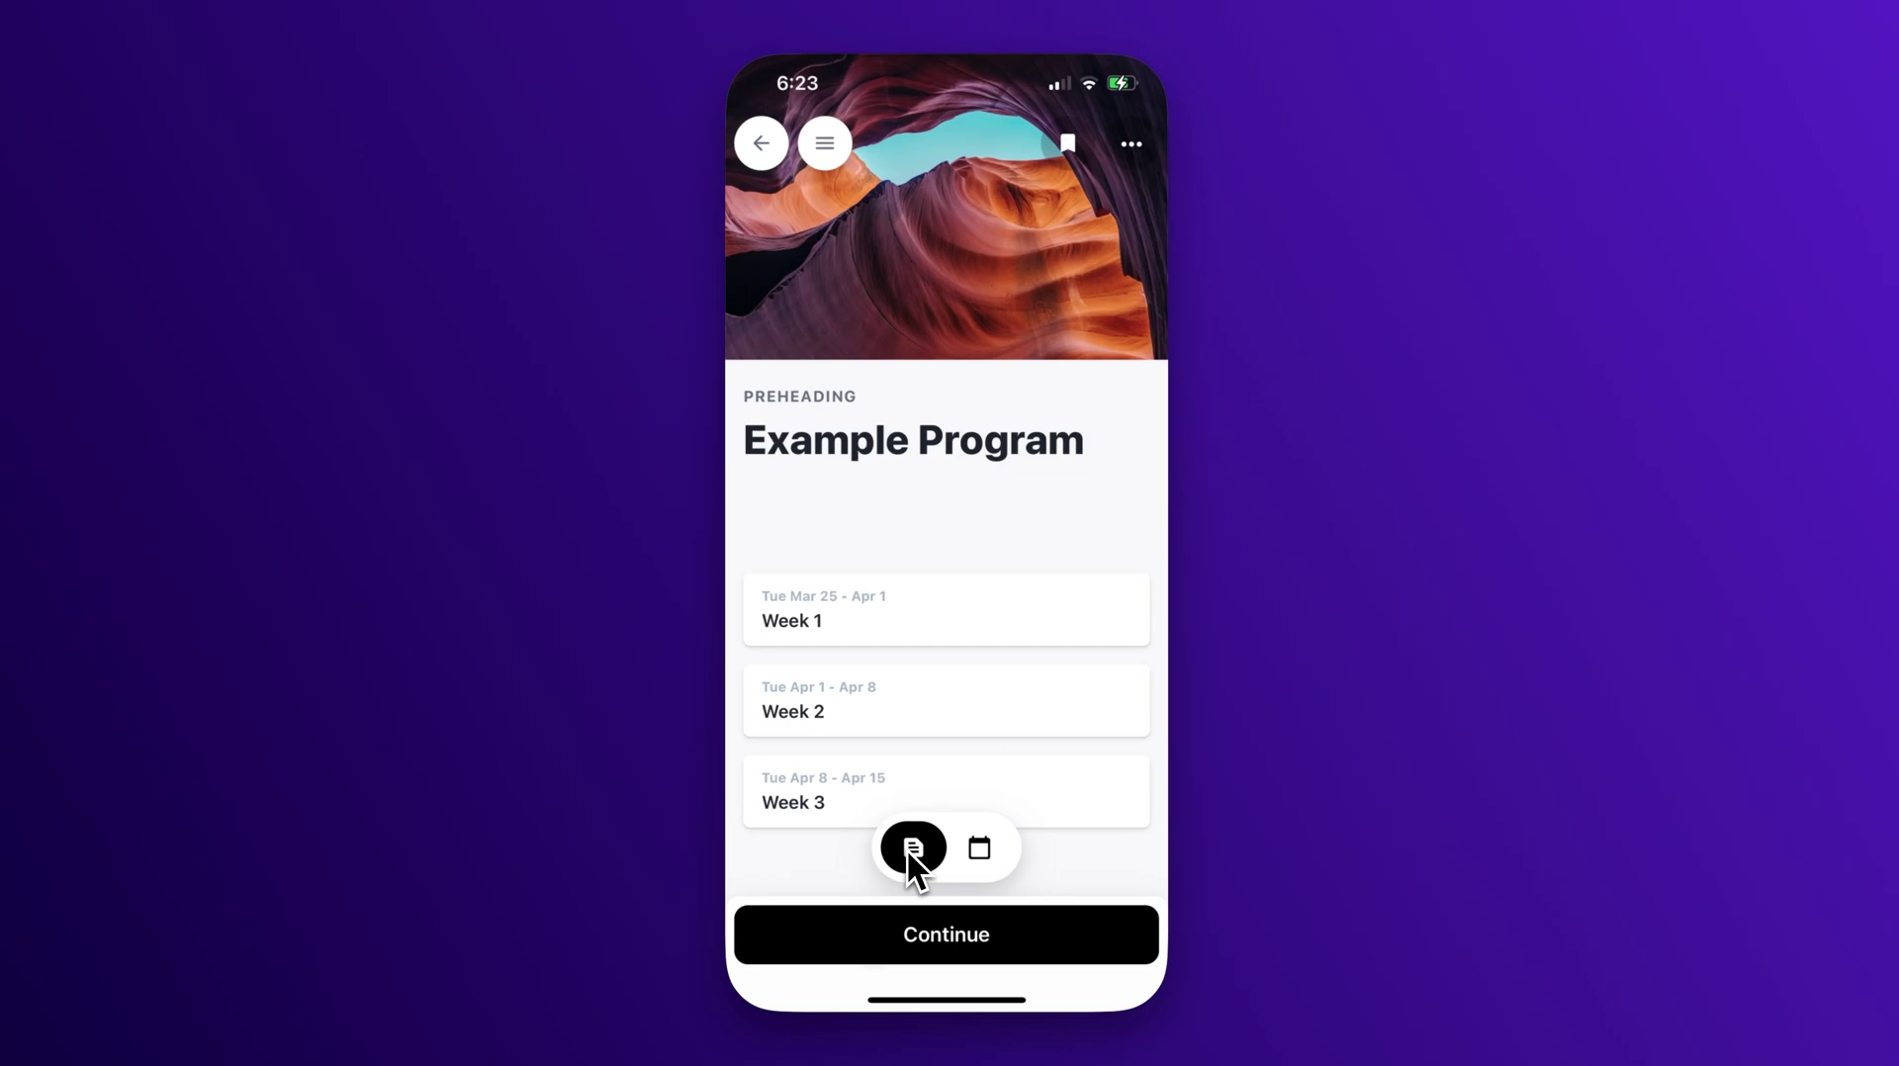
click(977, 861)
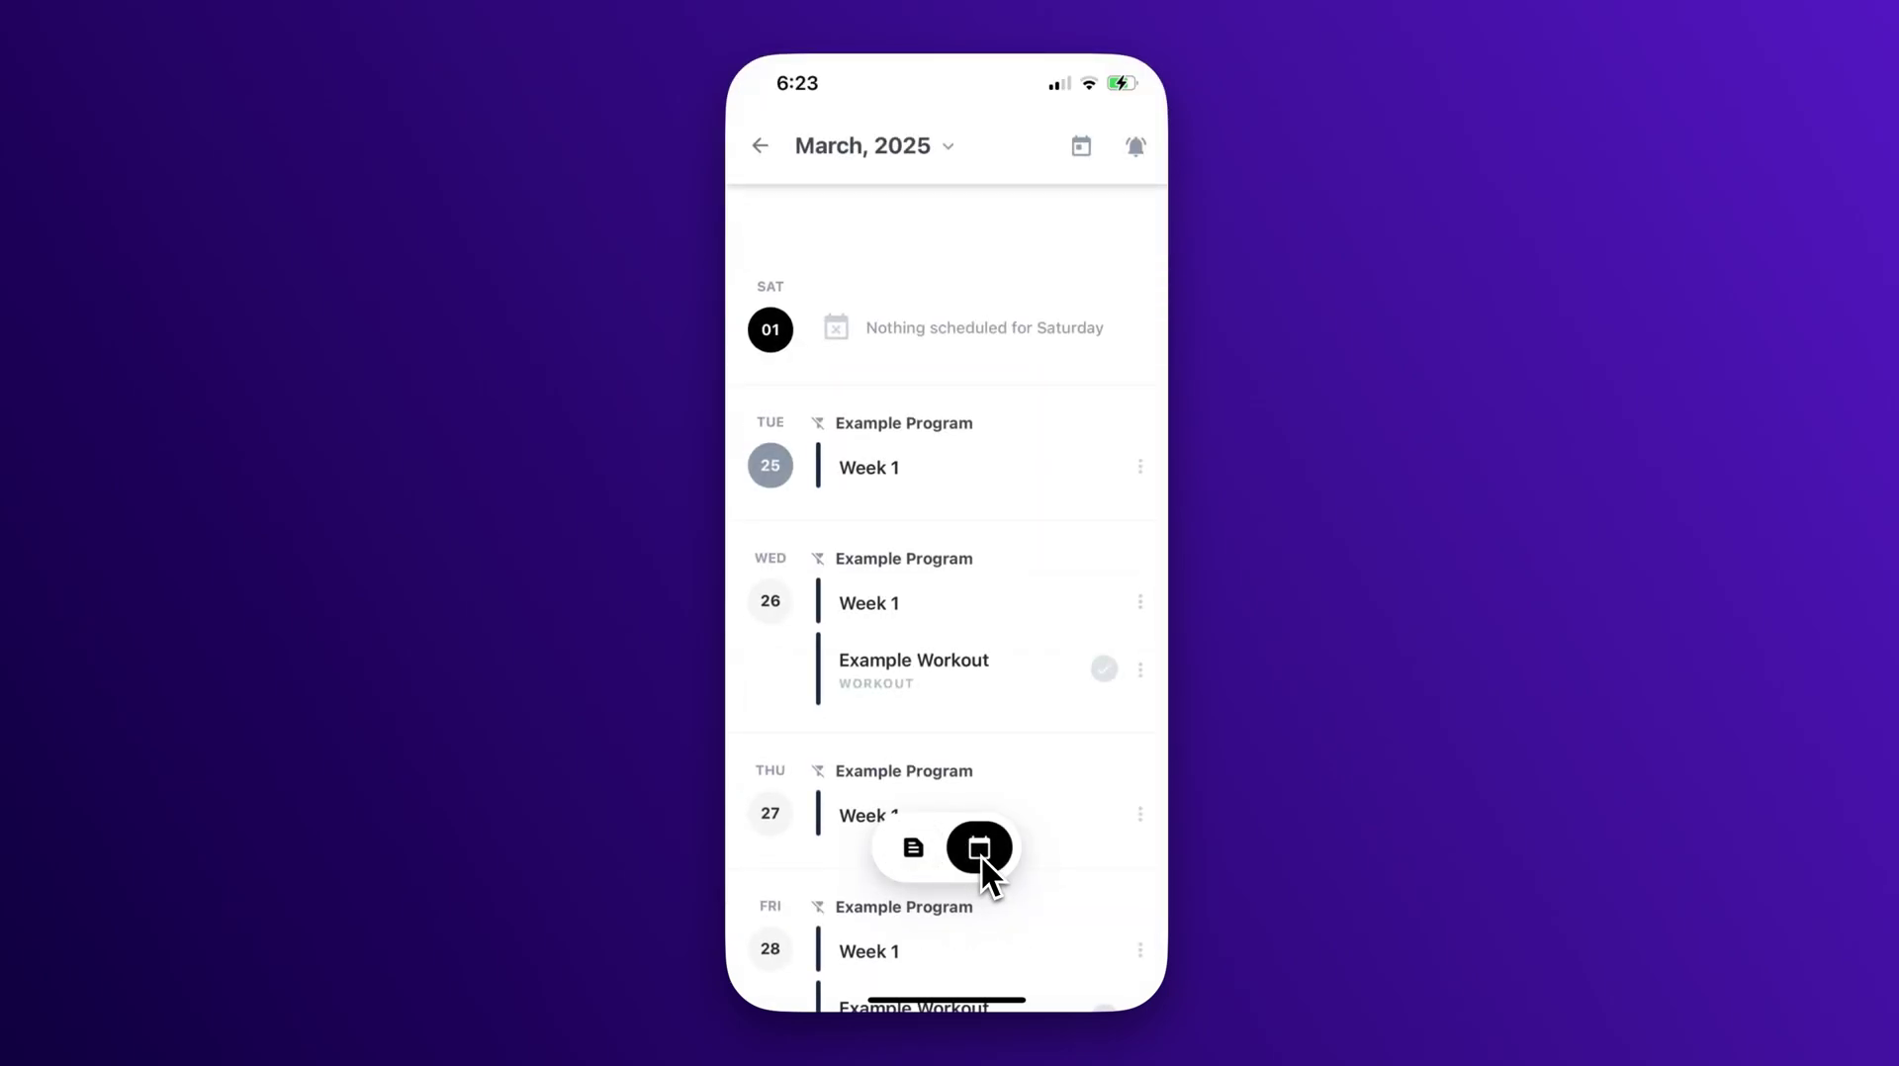
scroll(1008, 756, down, 5)
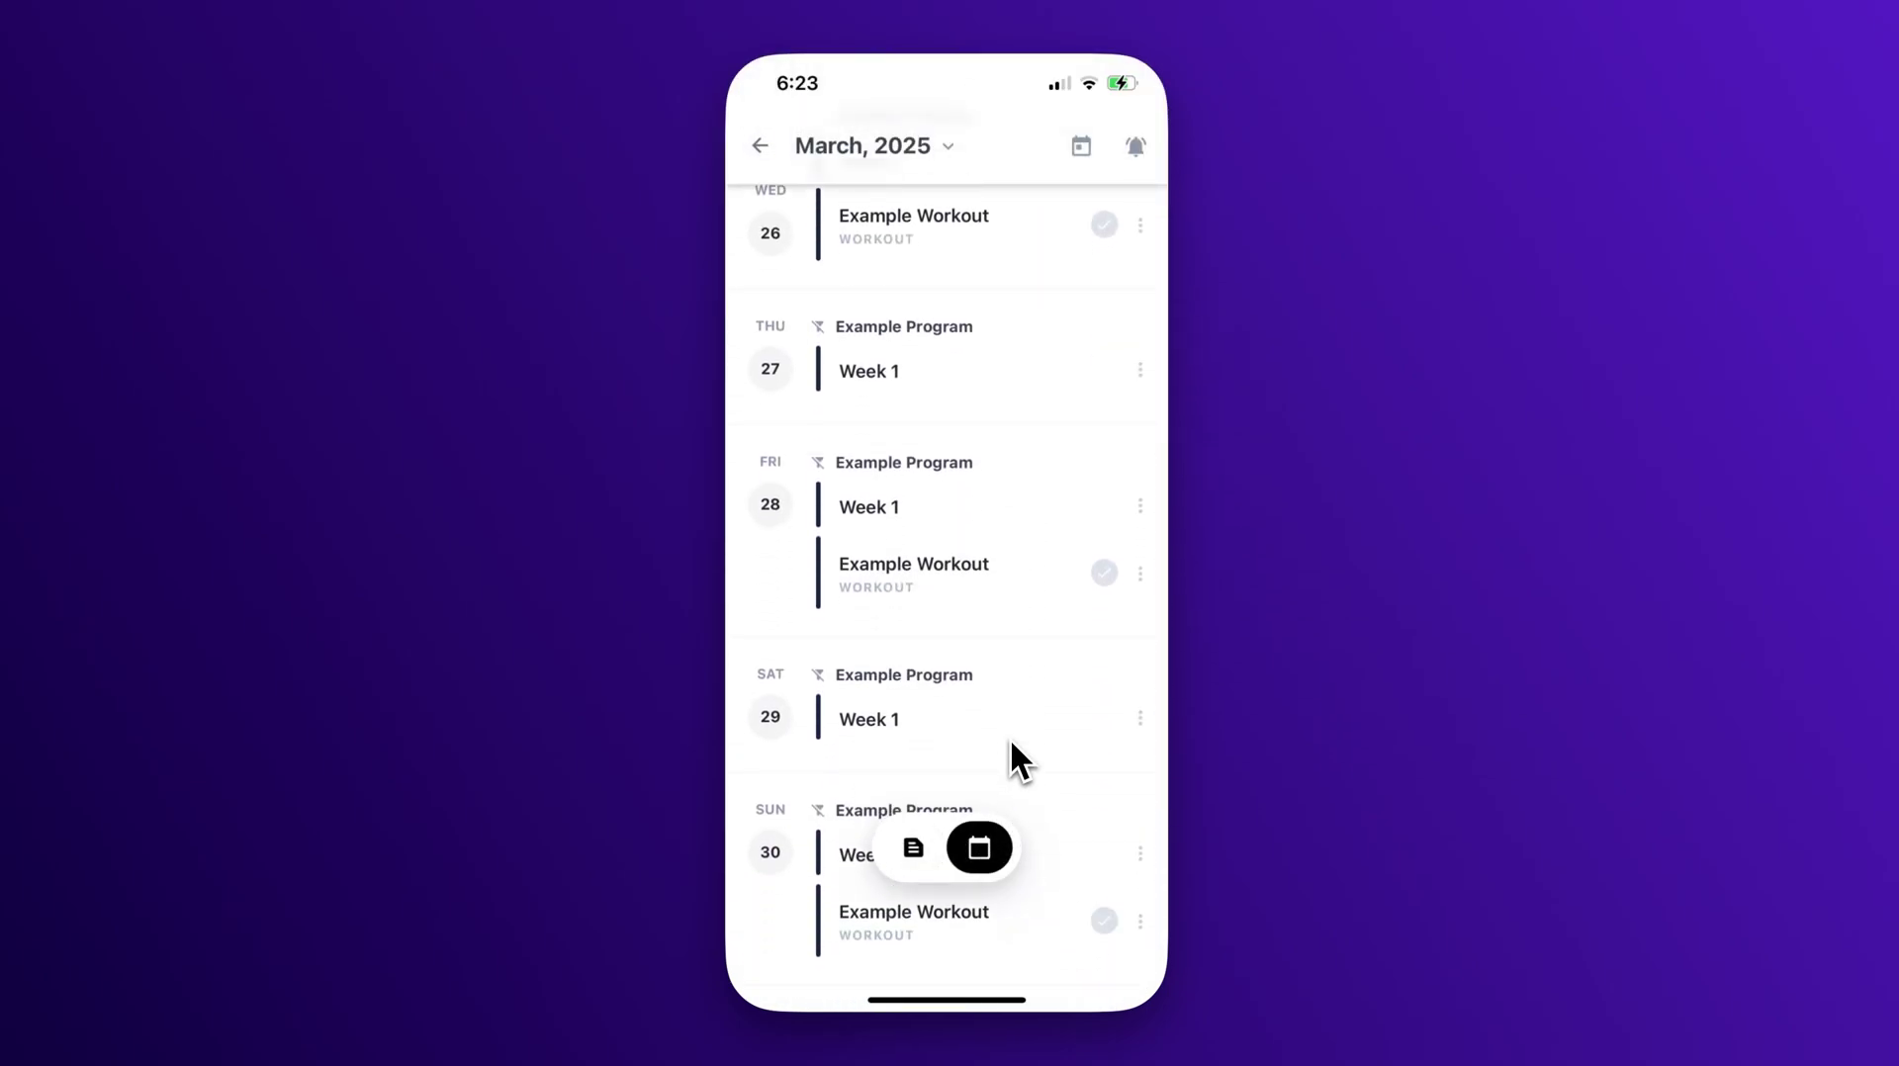